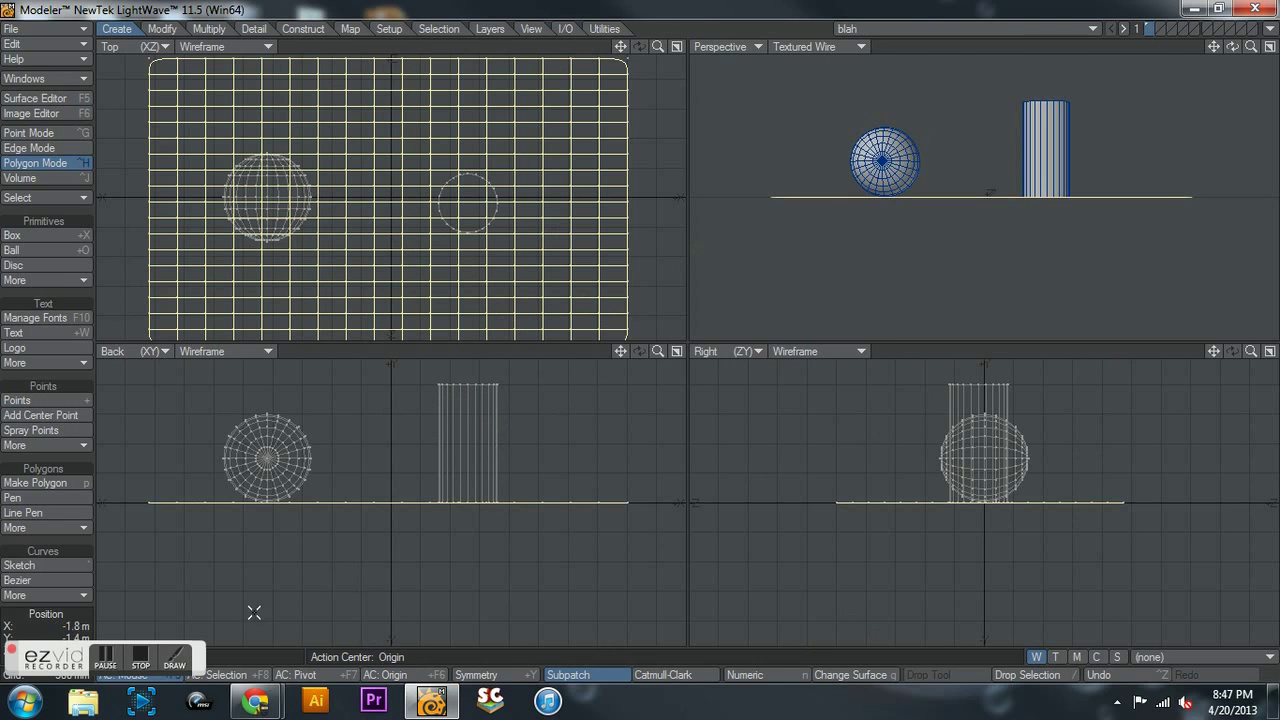
Step: Review the Assignment #6 requirement bullets and the Blur Example line on the course page
mouse_move(255, 703)
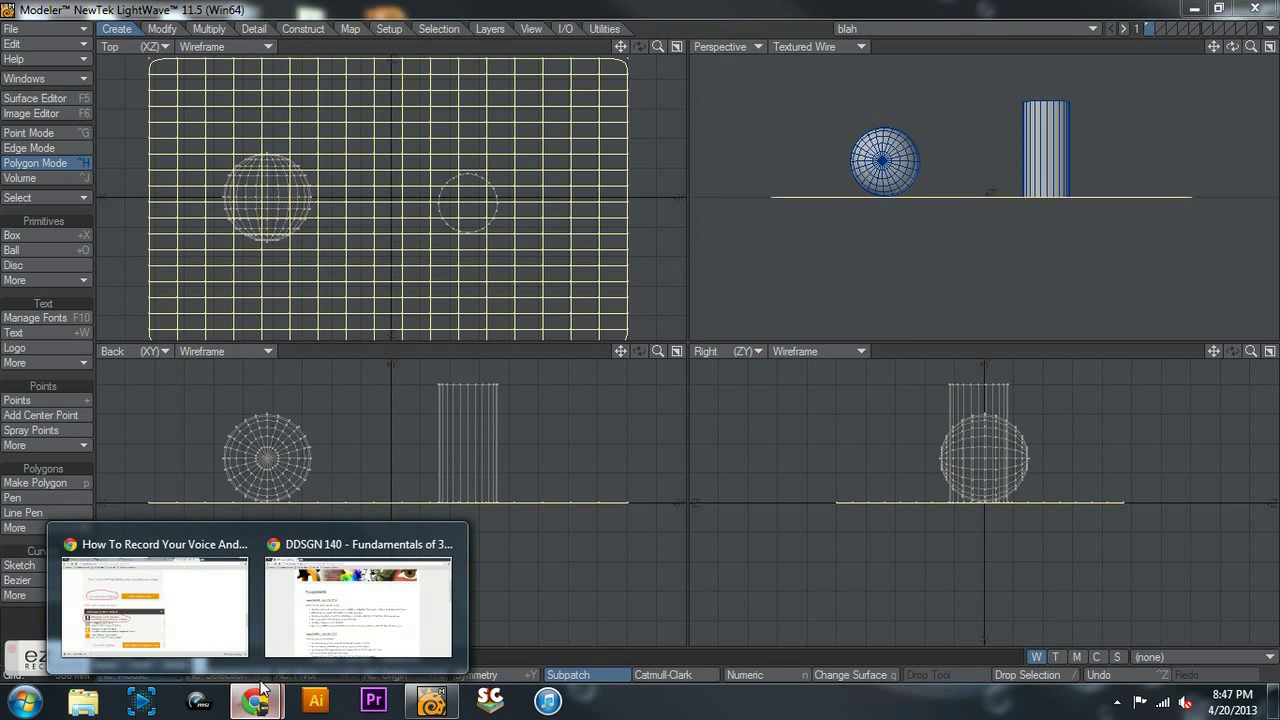
click(358, 600)
scroll(484, 323, down, 1)
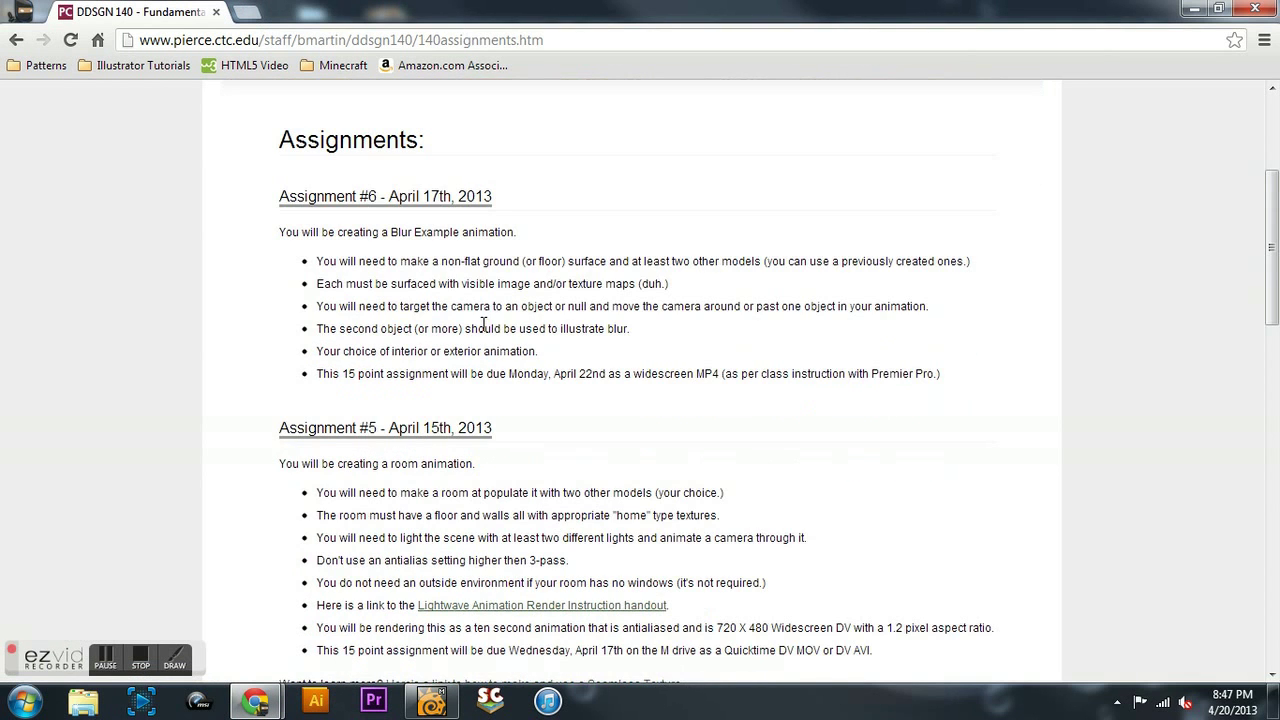
drag(317, 261, 956, 390)
click(760, 328)
scroll(697, 325, up, 3)
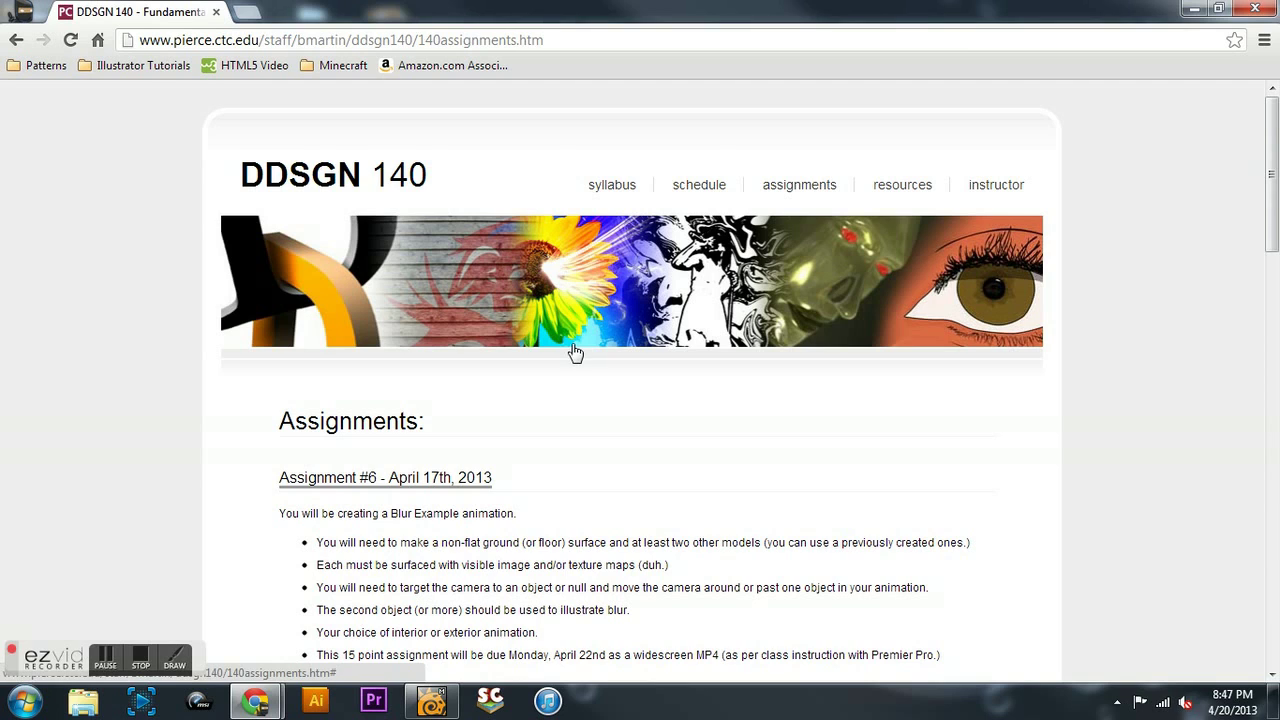
scroll(560, 385, down, 1)
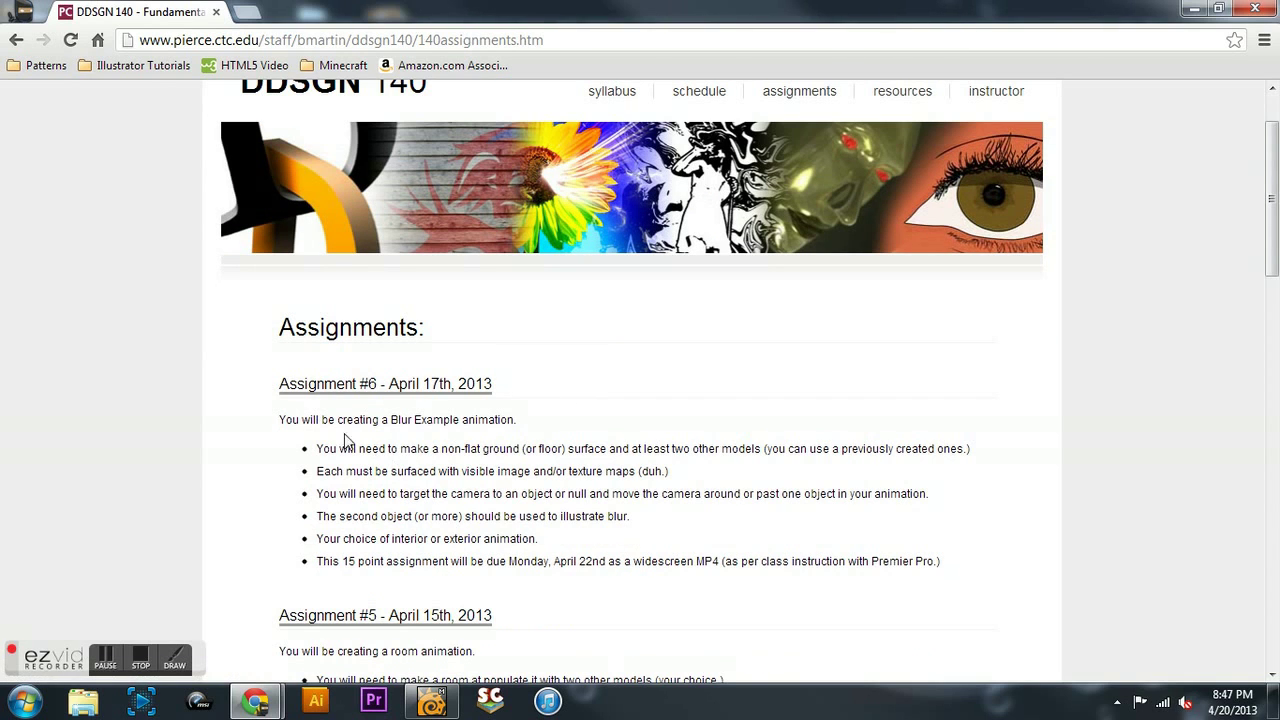
drag(280, 419, 551, 417)
click(548, 422)
Step: Check the camera-target, camera-move and blur-object requirements, then return to Modeler
drag(505, 493, 611, 497)
drag(400, 493, 492, 493)
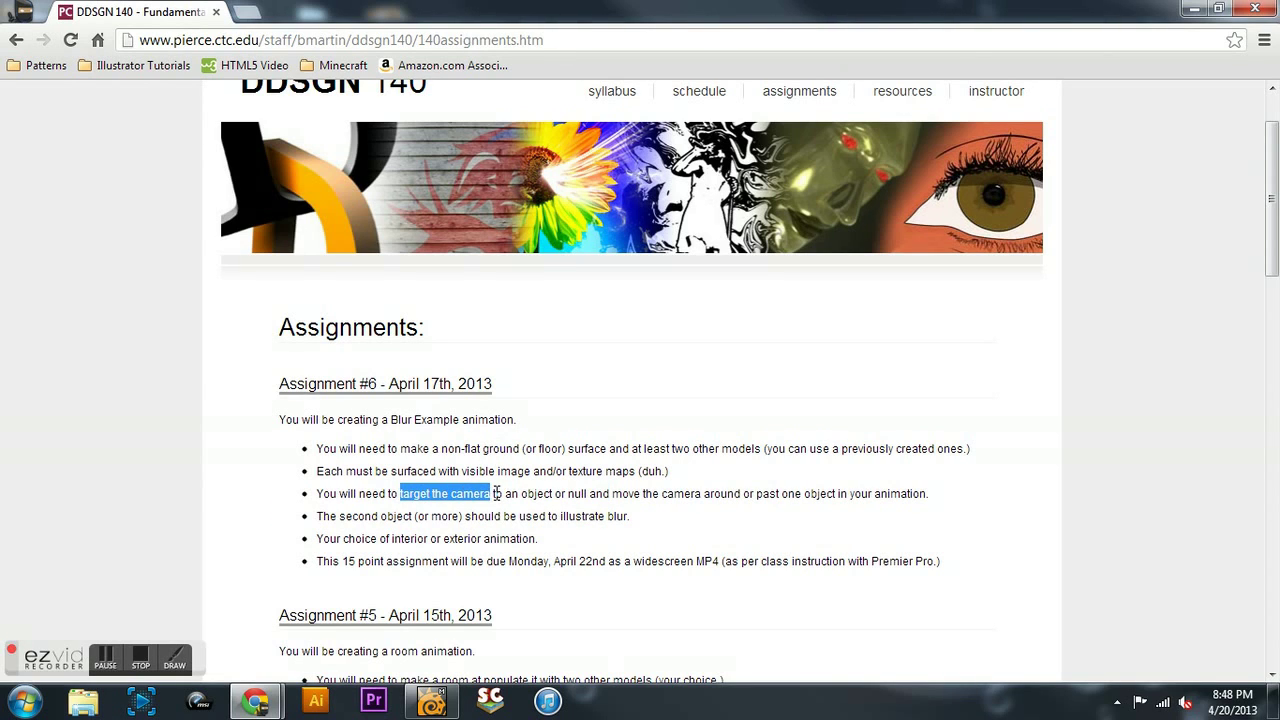
drag(617, 495, 925, 509)
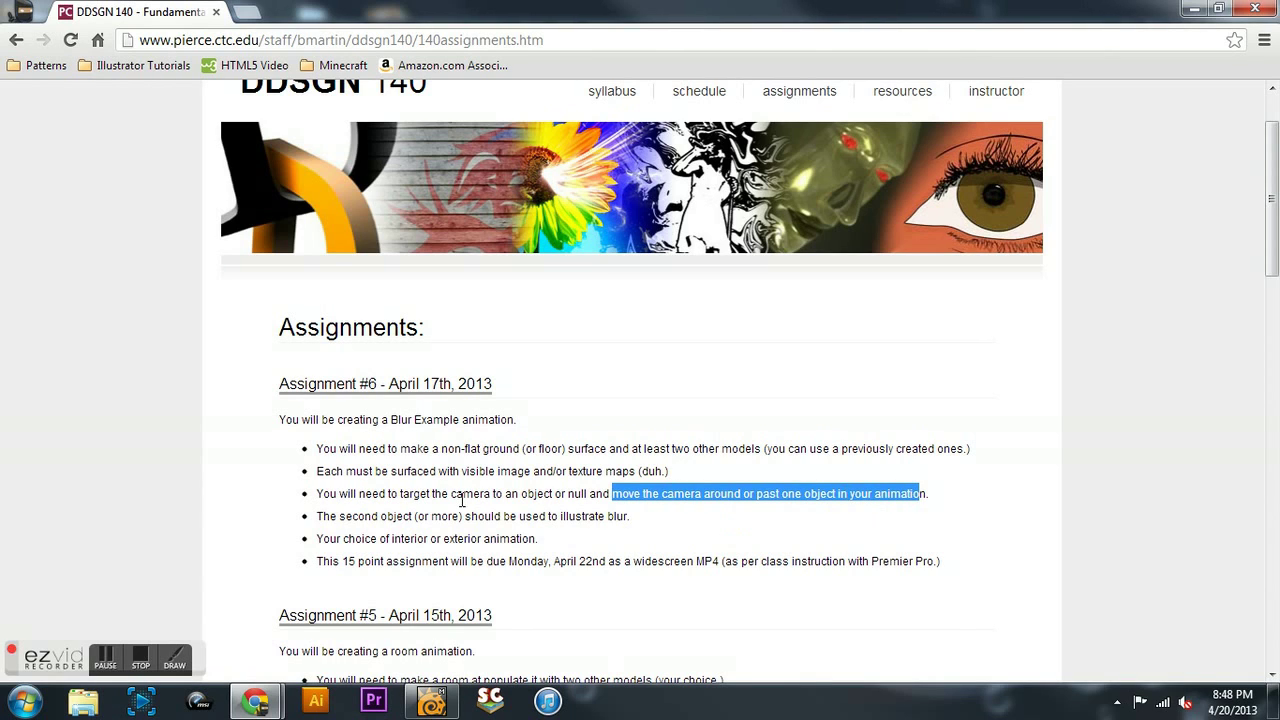
drag(416, 515, 651, 523)
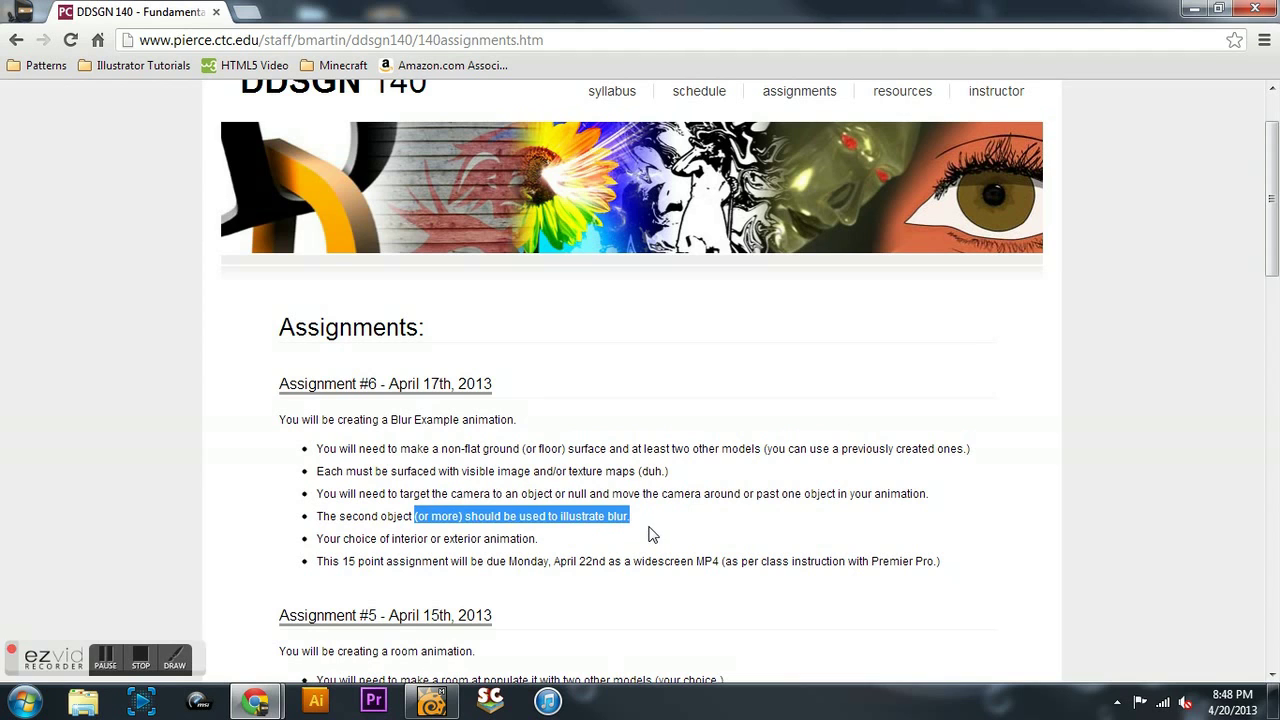
click(650, 535)
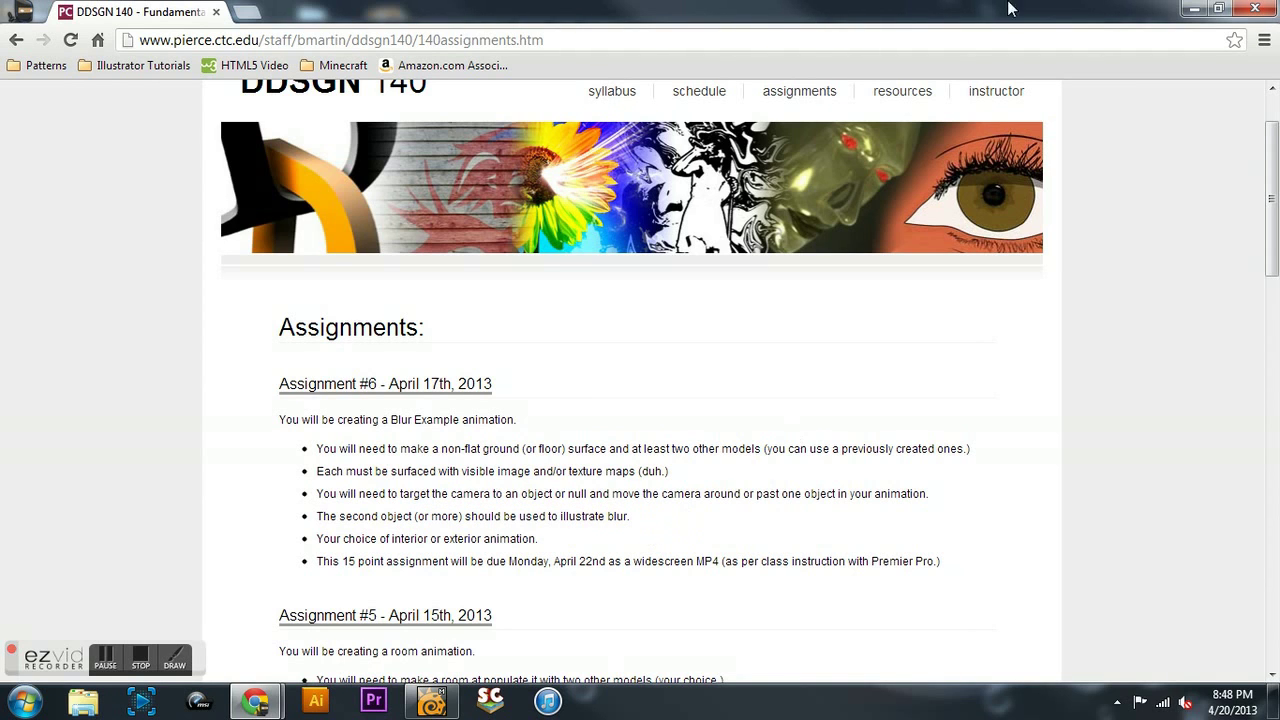
click(1194, 9)
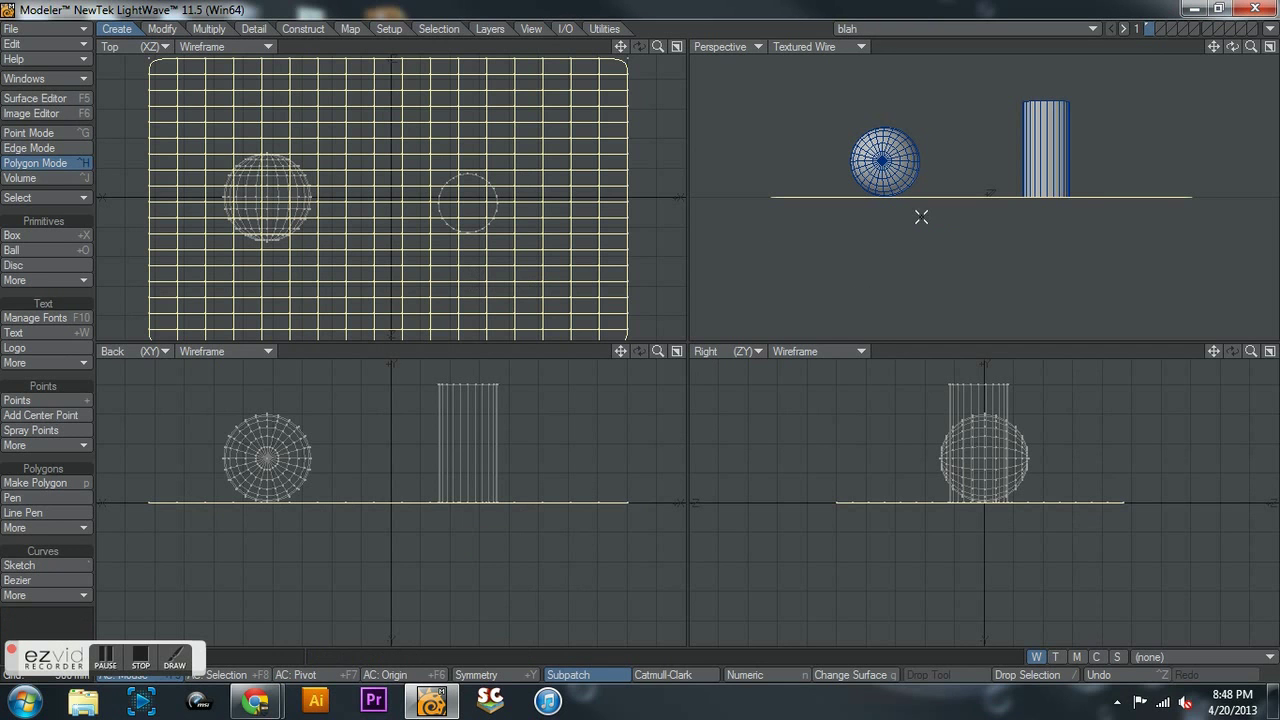
Step: Inspect the ground-plane object in Perspective, then send it to Layout
drag(1232, 46, 1244, 118)
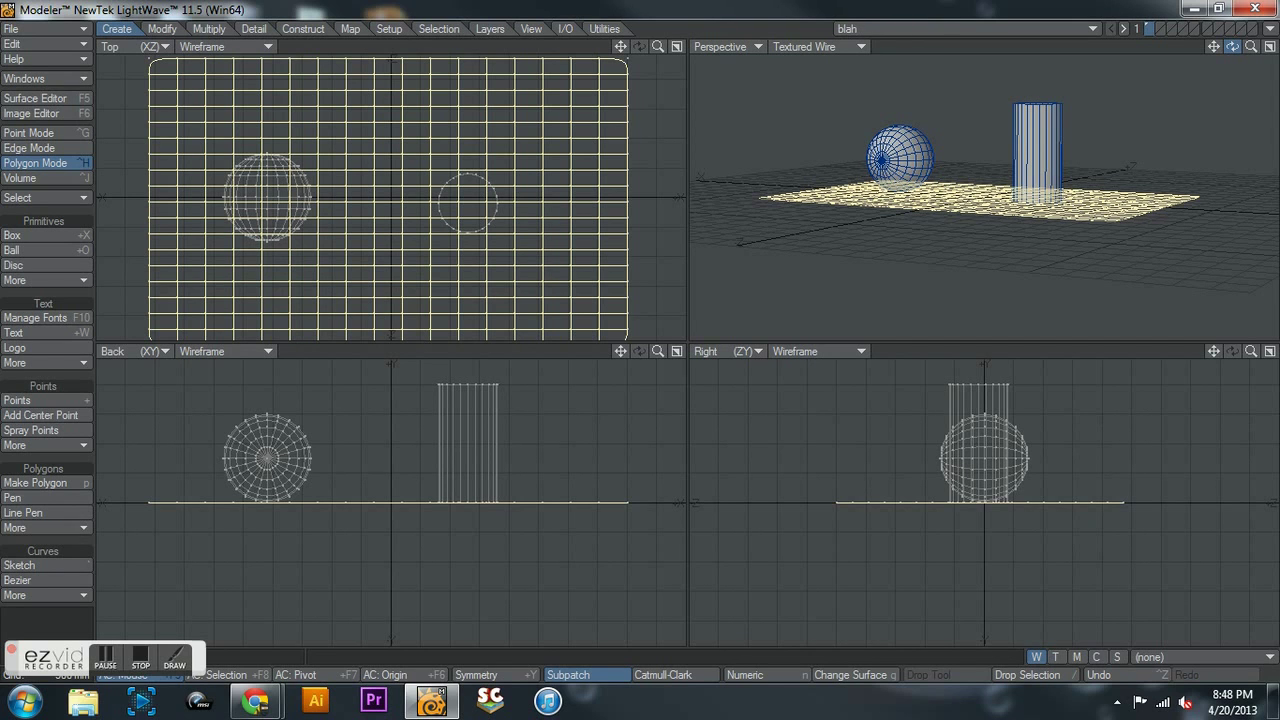
mouse_move(1244, 118)
mouse_down()
mouse_move(1247, 156)
mouse_move(1245, 116)
mouse_move(1246, 132)
mouse_up()
drag(1087, 128, 1193, 79)
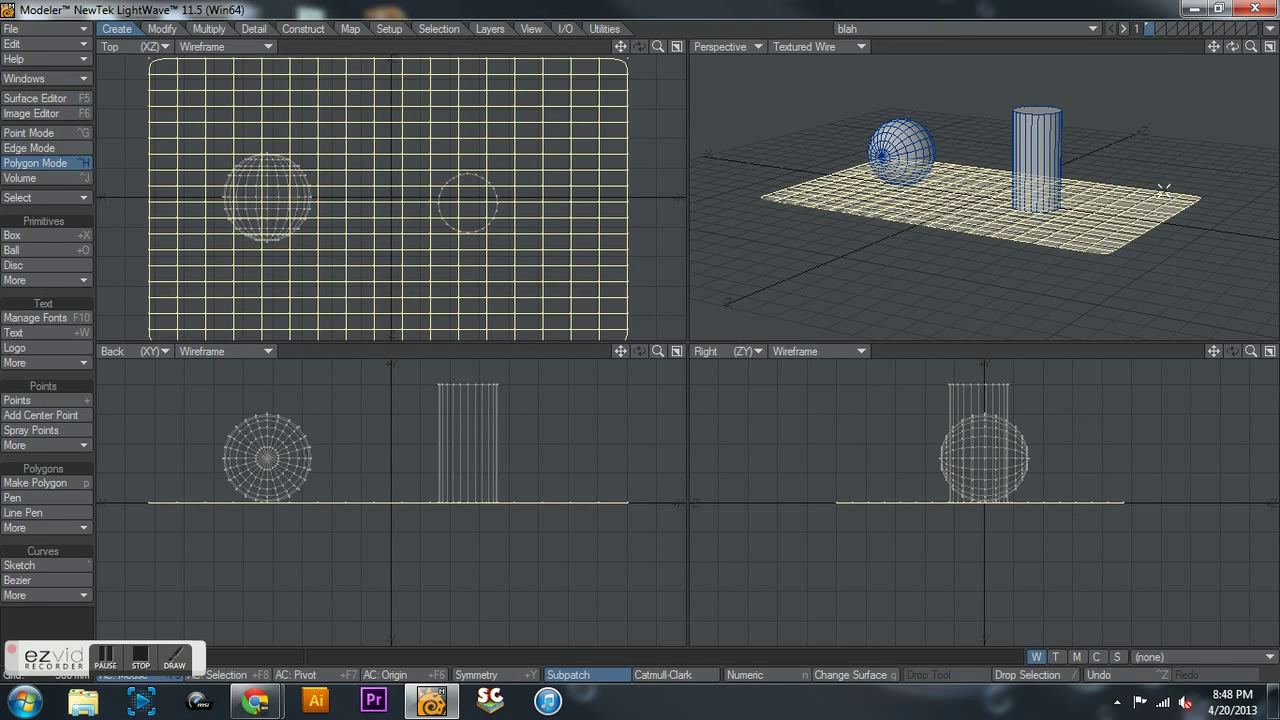
drag(1232, 46, 1210, 116)
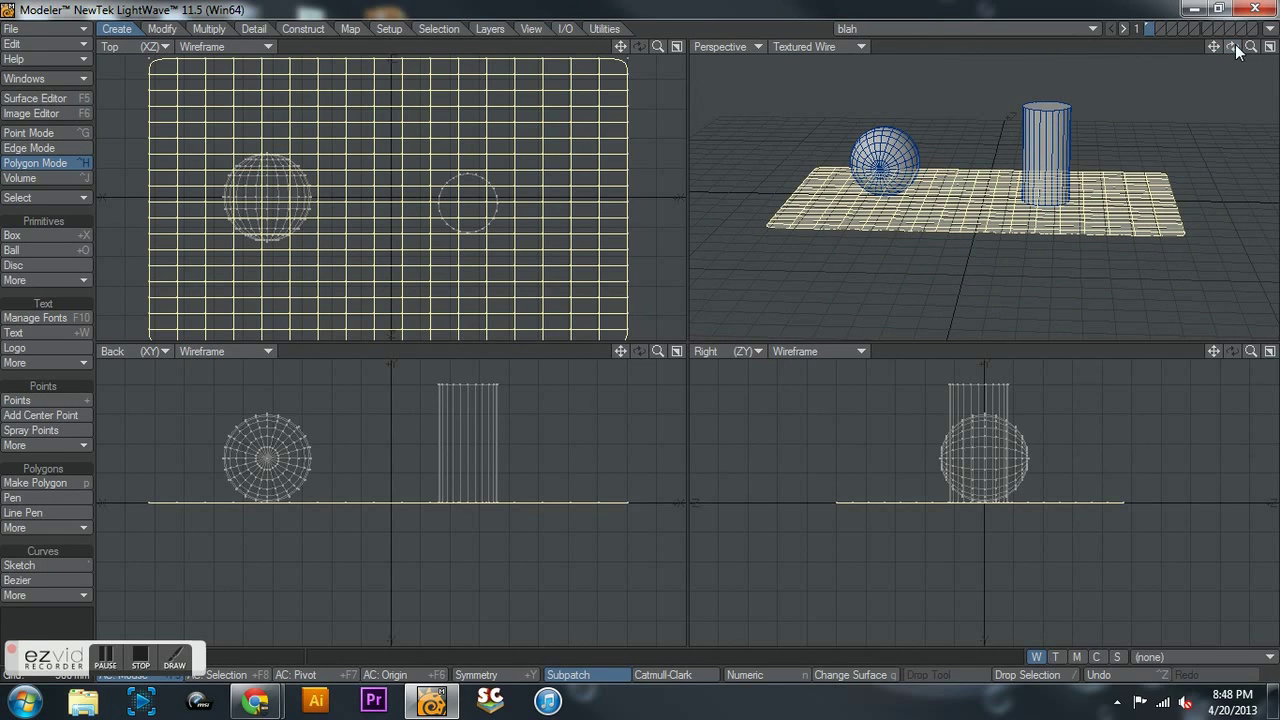
click(1269, 32)
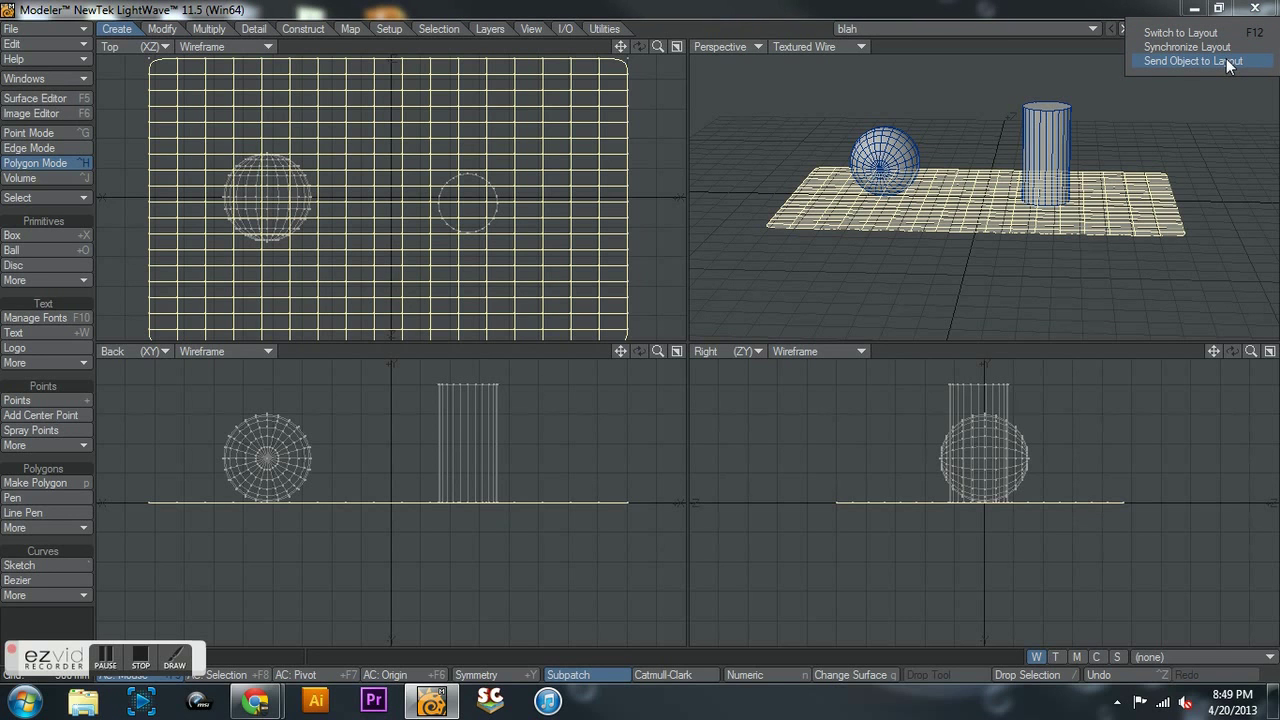
click(1228, 62)
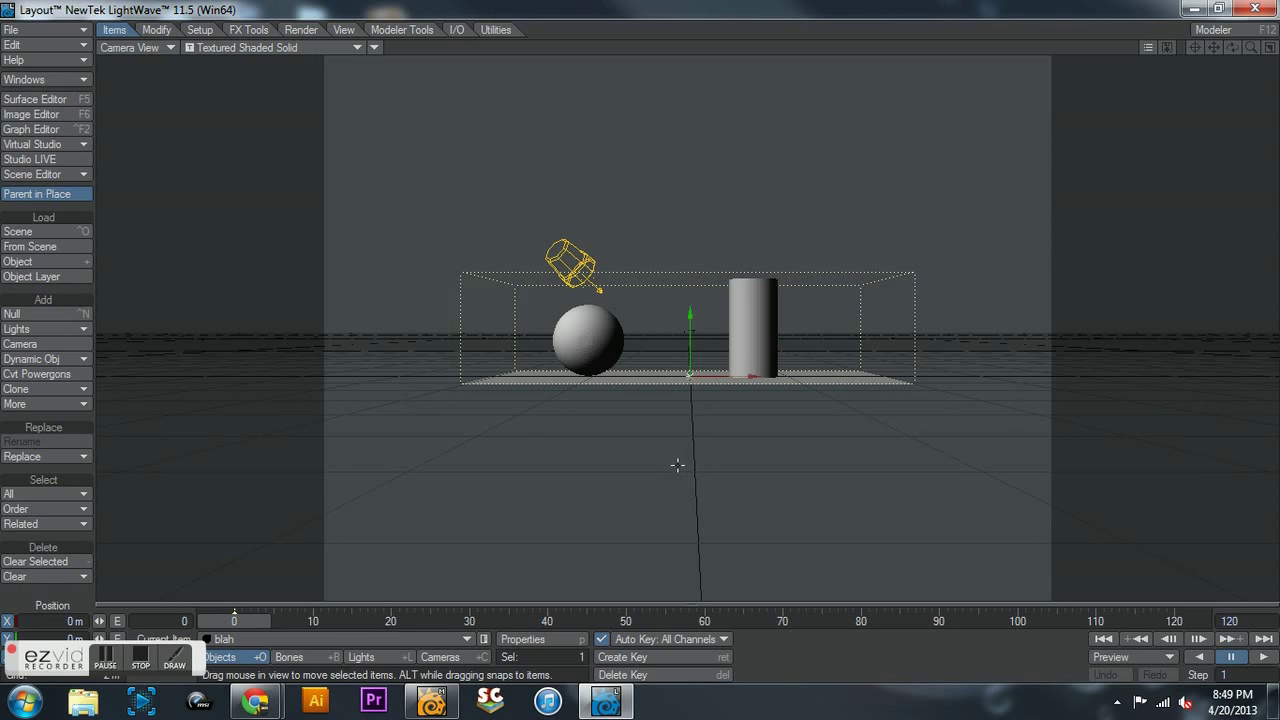
Step: Switch to Perspective view with key 4 and zoom in on the ball and cylinder
key(4)
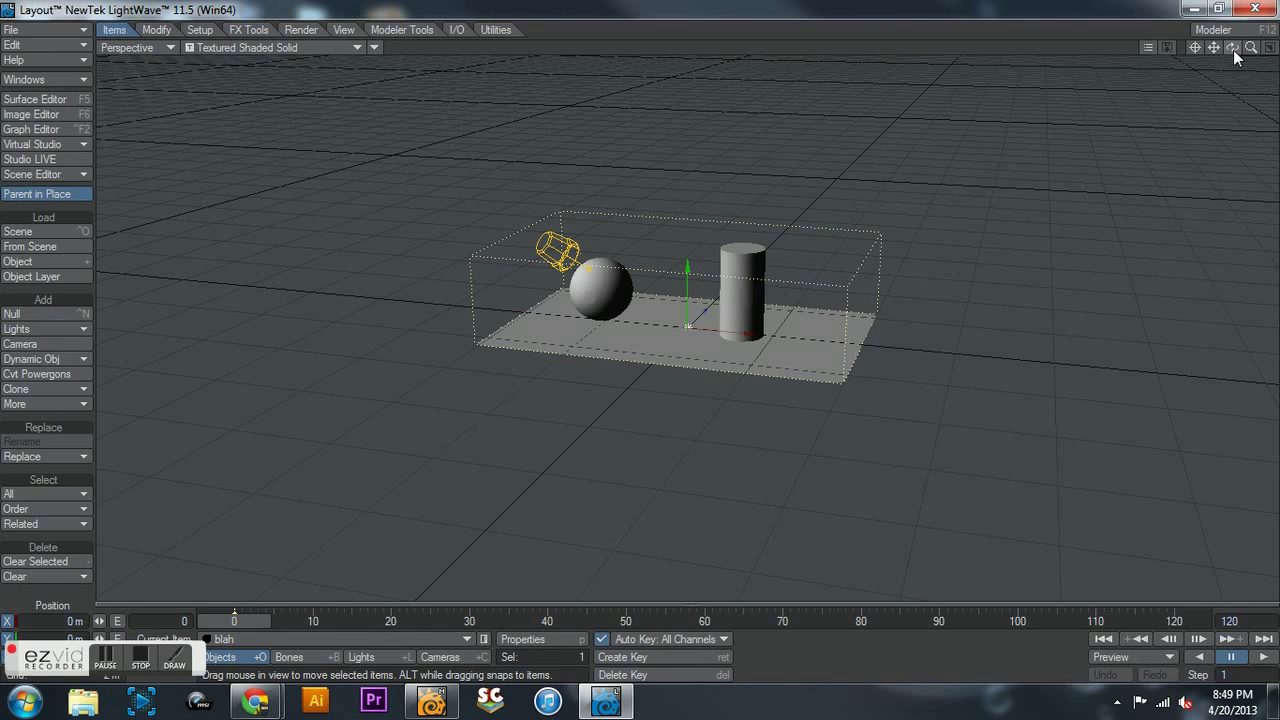
drag(1250, 47, 1216, 98)
Step: Open the Surface Editor and look through the Default and disc surfaces
click(48, 98)
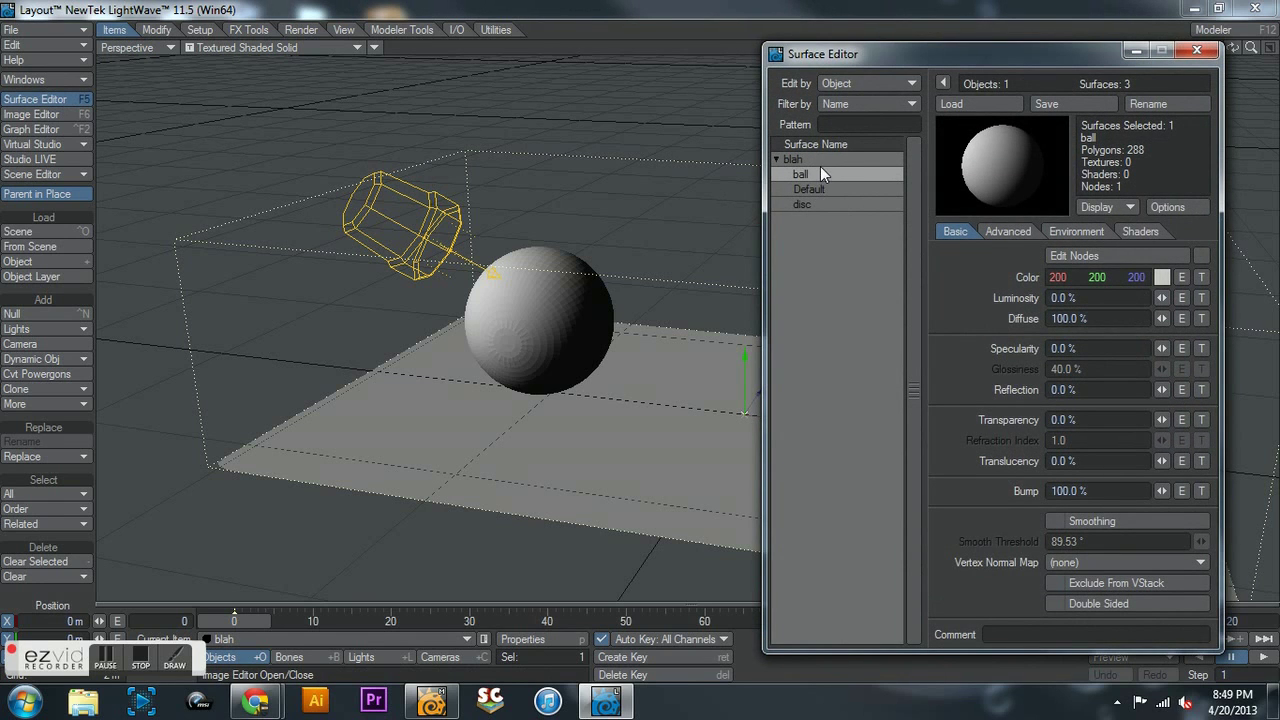
click(829, 189)
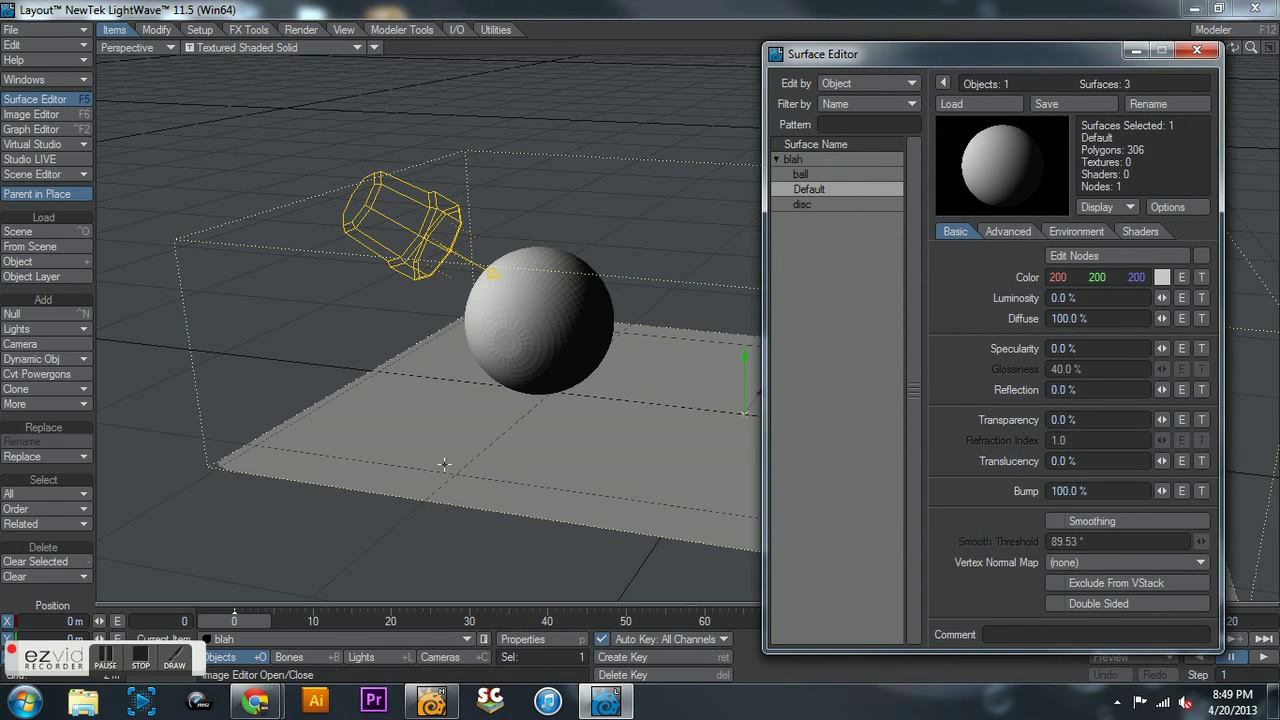
click(815, 206)
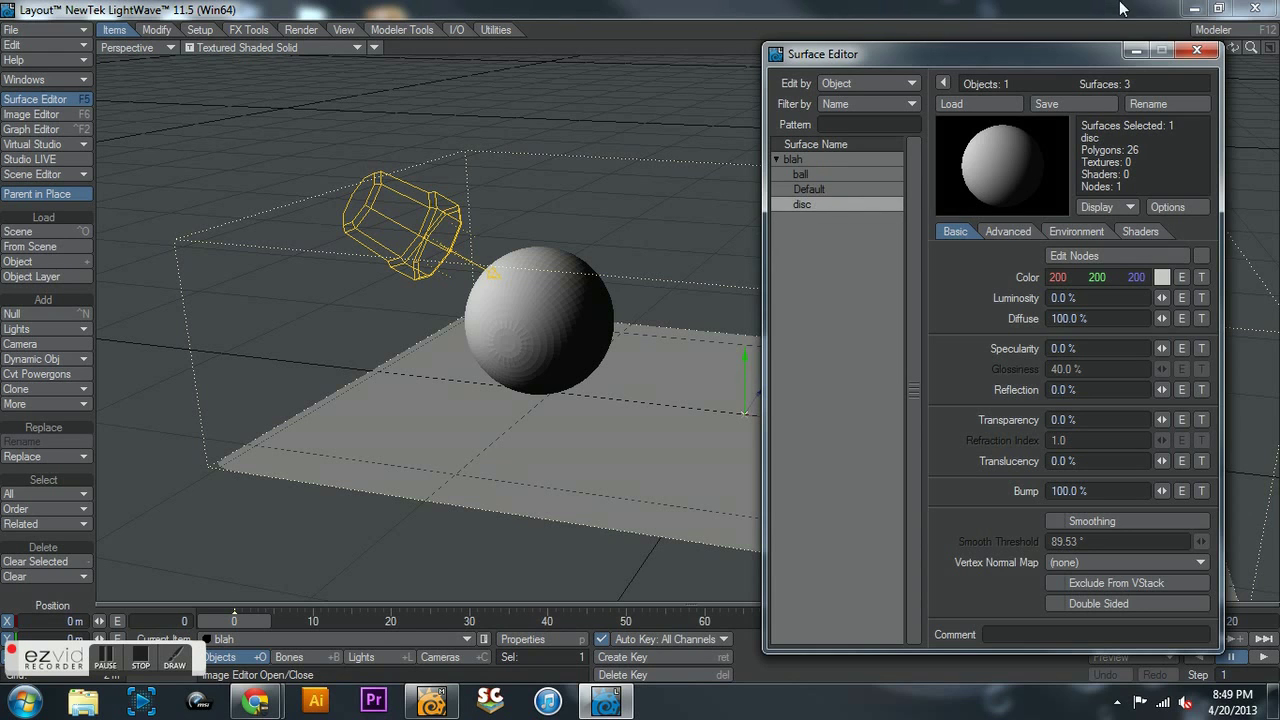
drag(1050, 54, 471, 13)
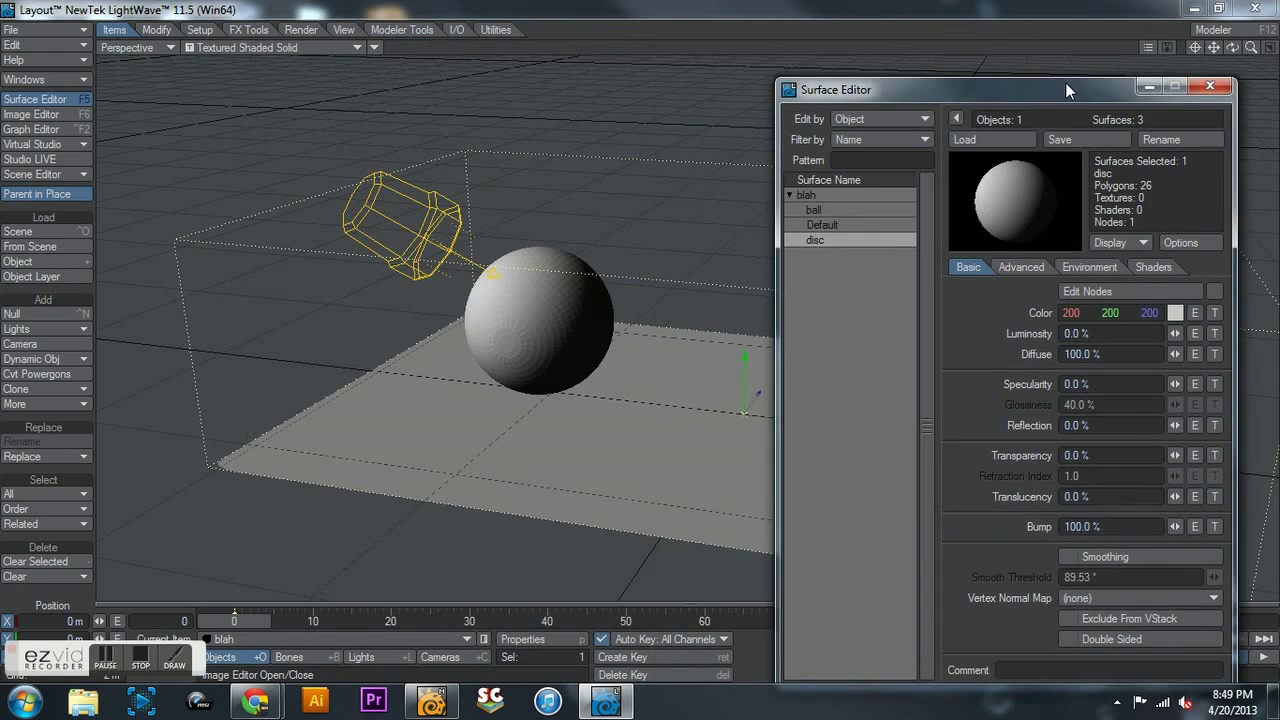
drag(1065, 82, 1079, 76)
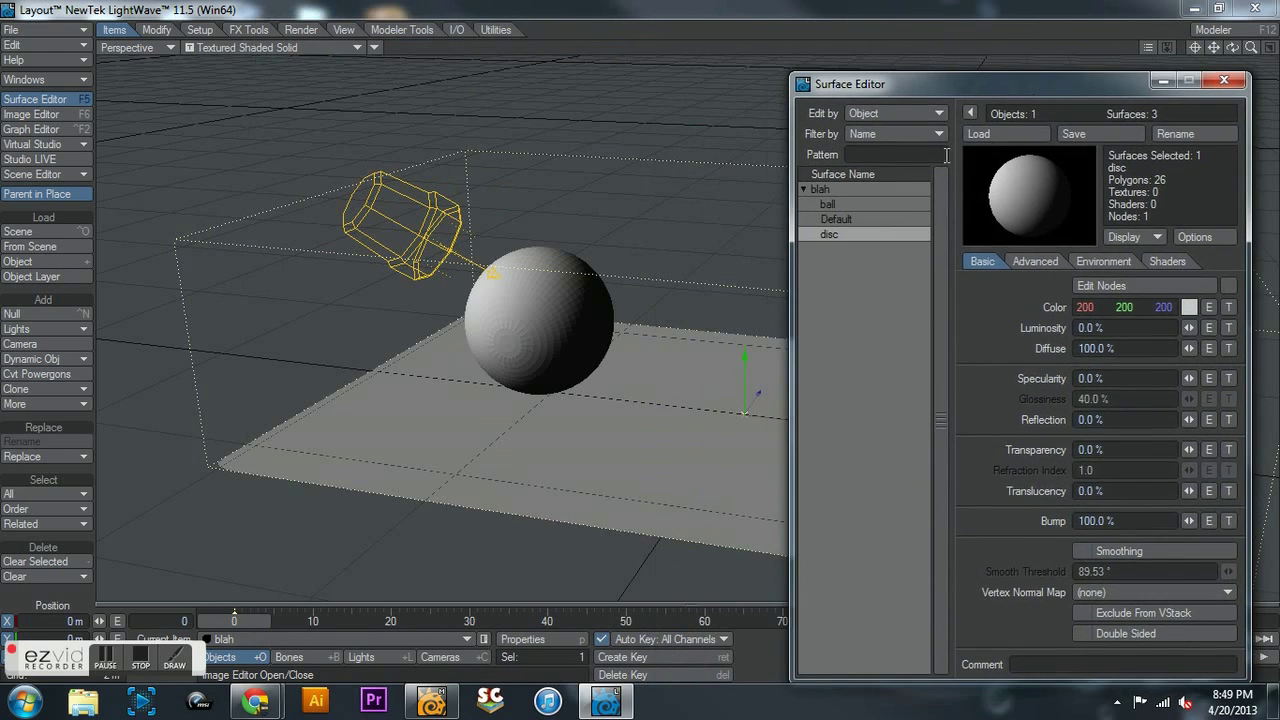
Step: Load the Generic Vinyl preset onto the ball surface and close the Presets window
click(42, 82)
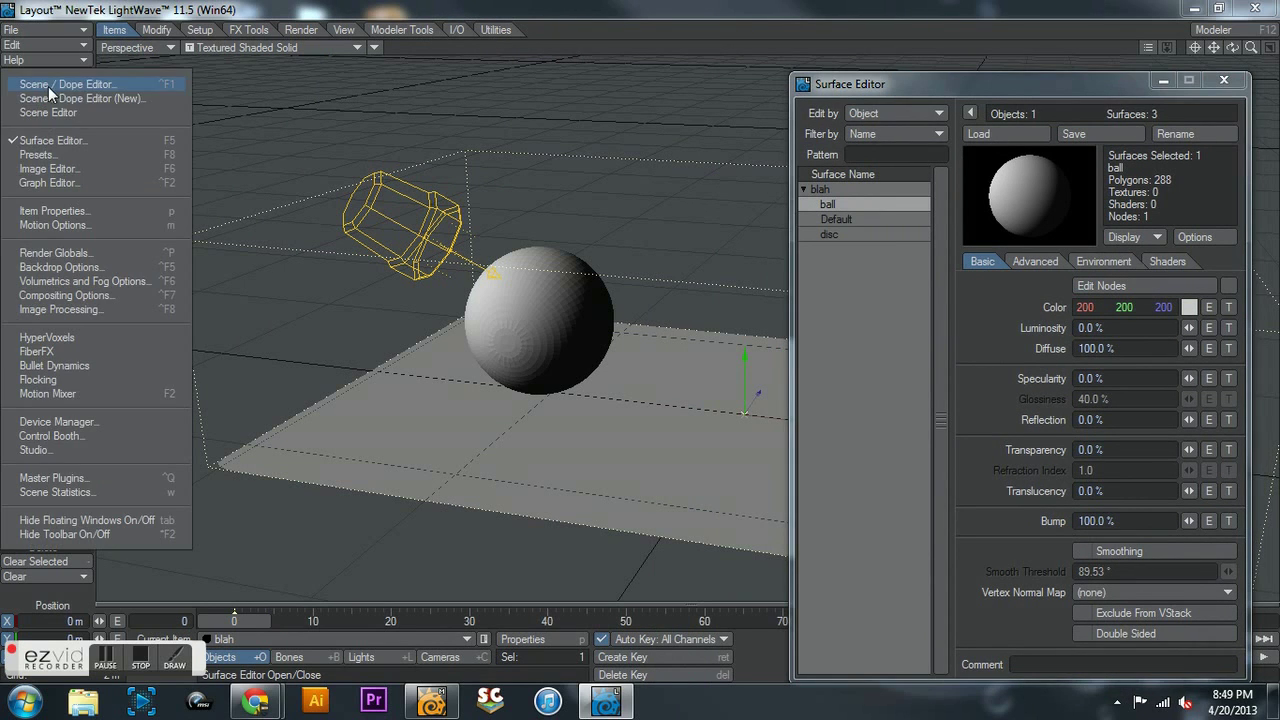
click(78, 152)
drag(124, 12, 219, 54)
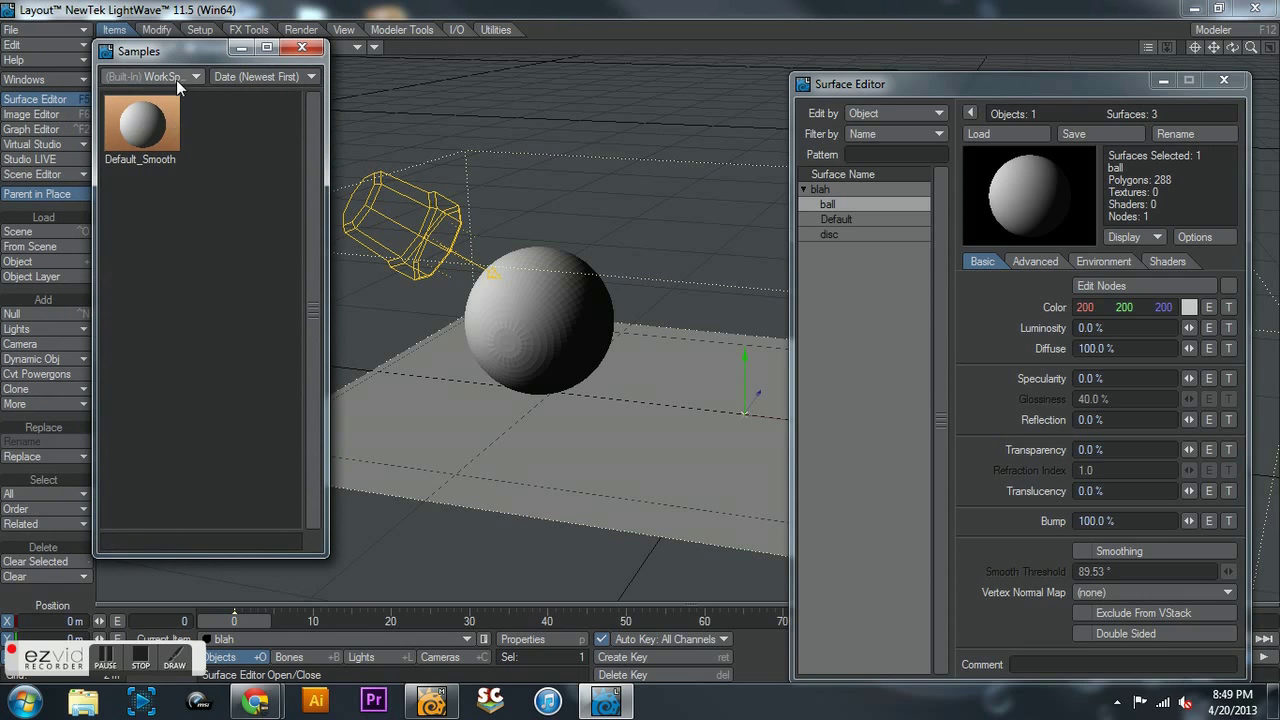
click(150, 76)
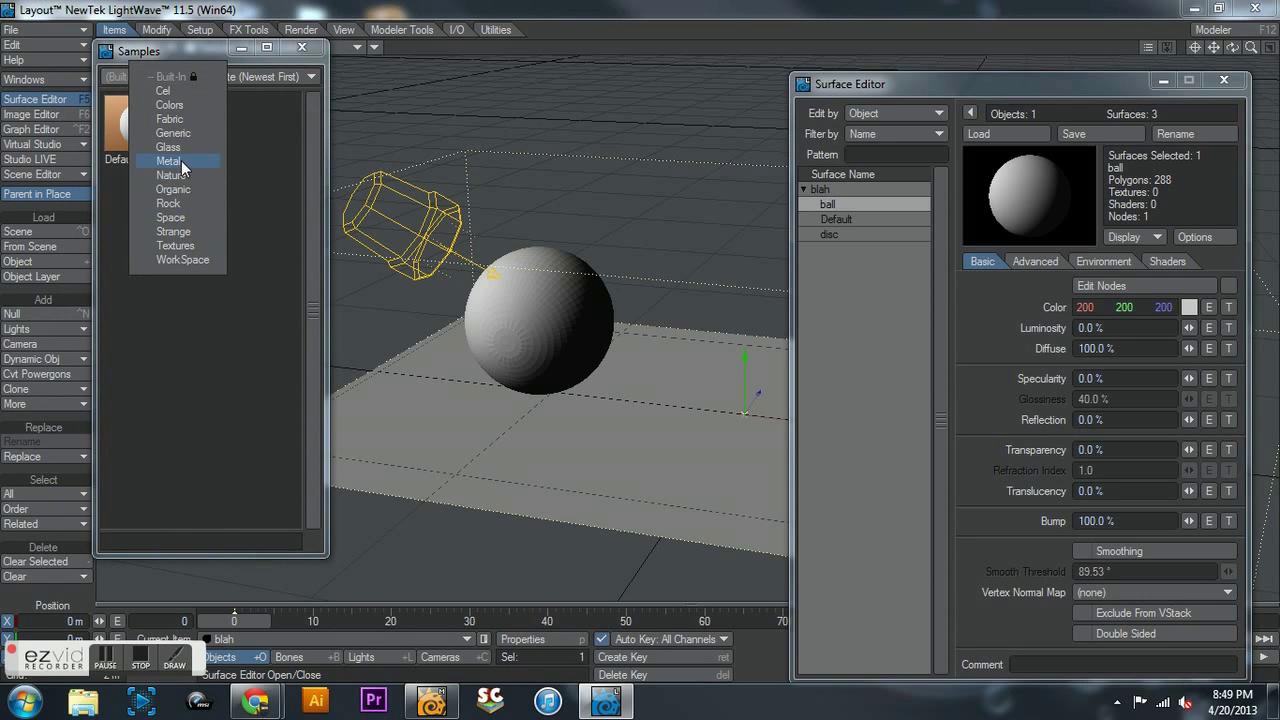
click(170, 161)
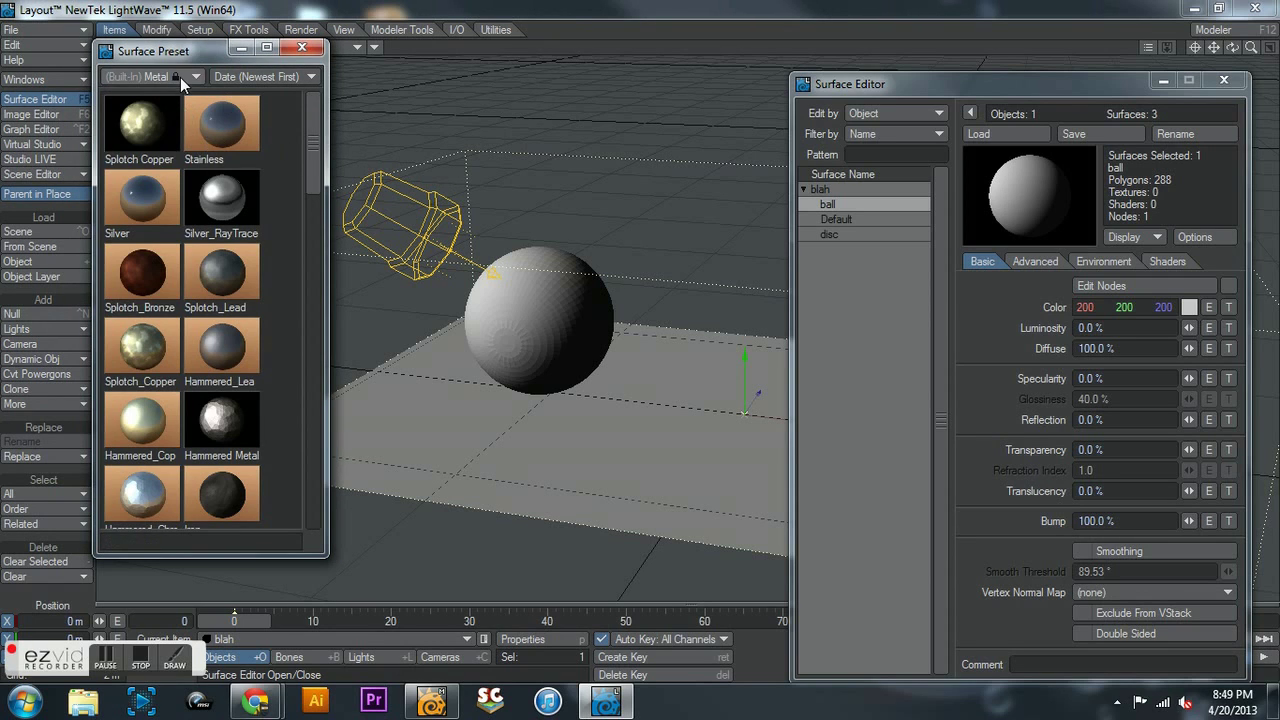
click(180, 77)
click(168, 88)
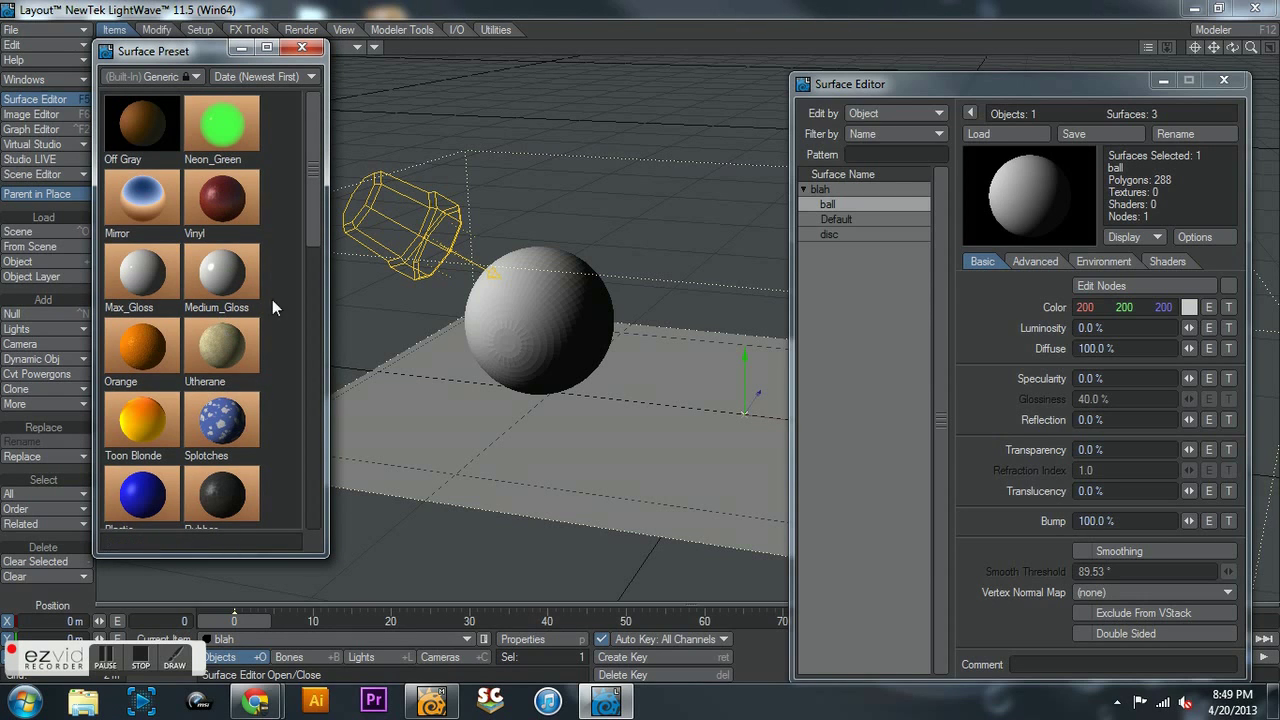
double_click(233, 200)
click(662, 52)
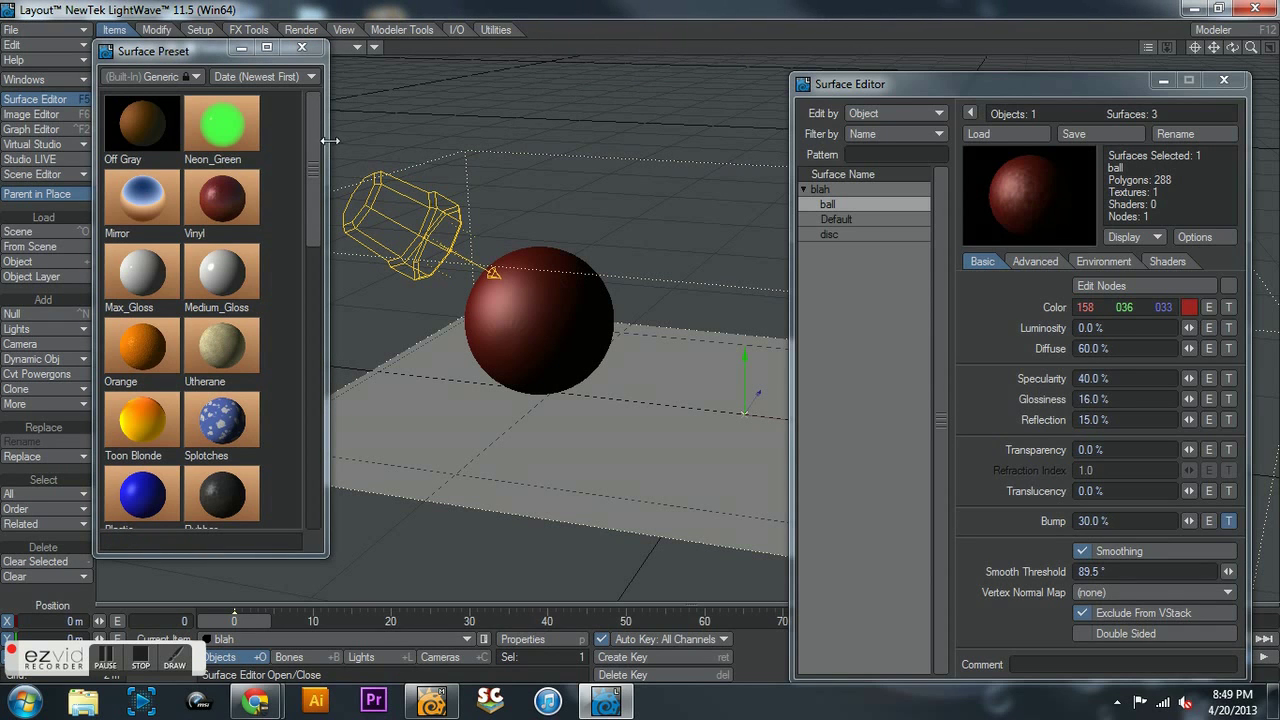
click(301, 47)
drag(1018, 88, 451, 22)
Step: Load the Rubber preset onto the disc surface
click(347, 175)
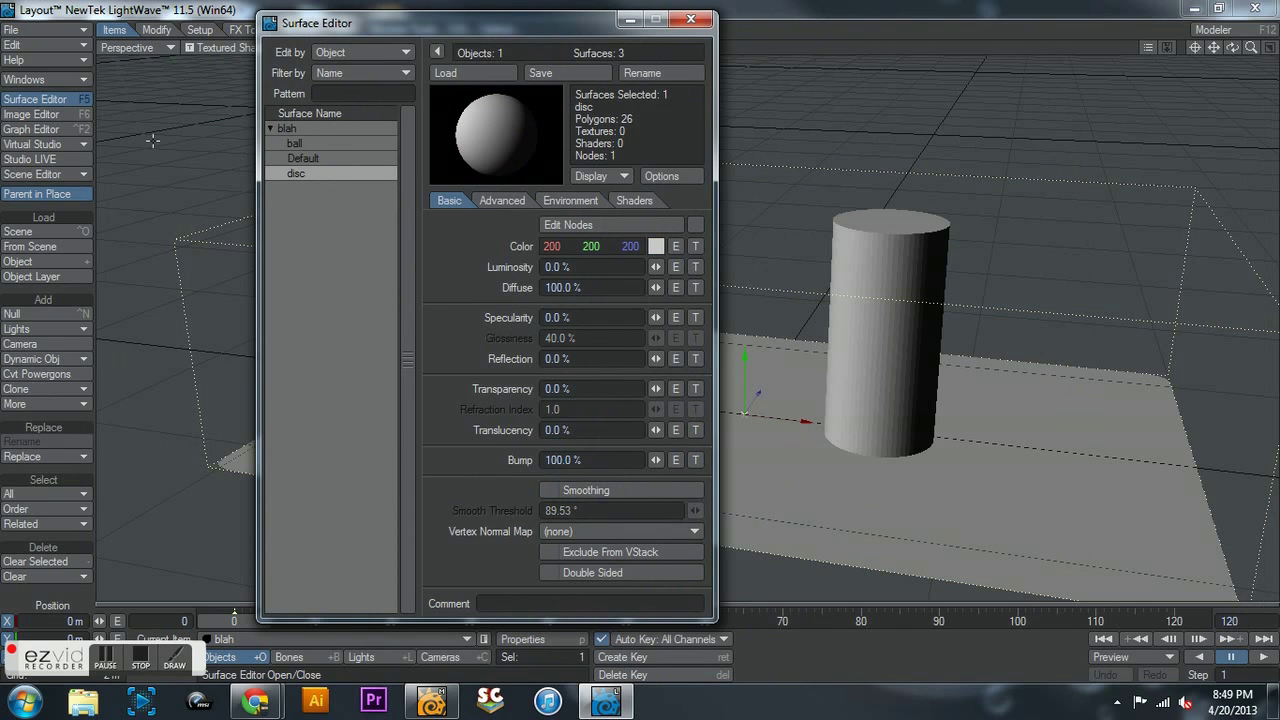
click(45, 80)
click(40, 97)
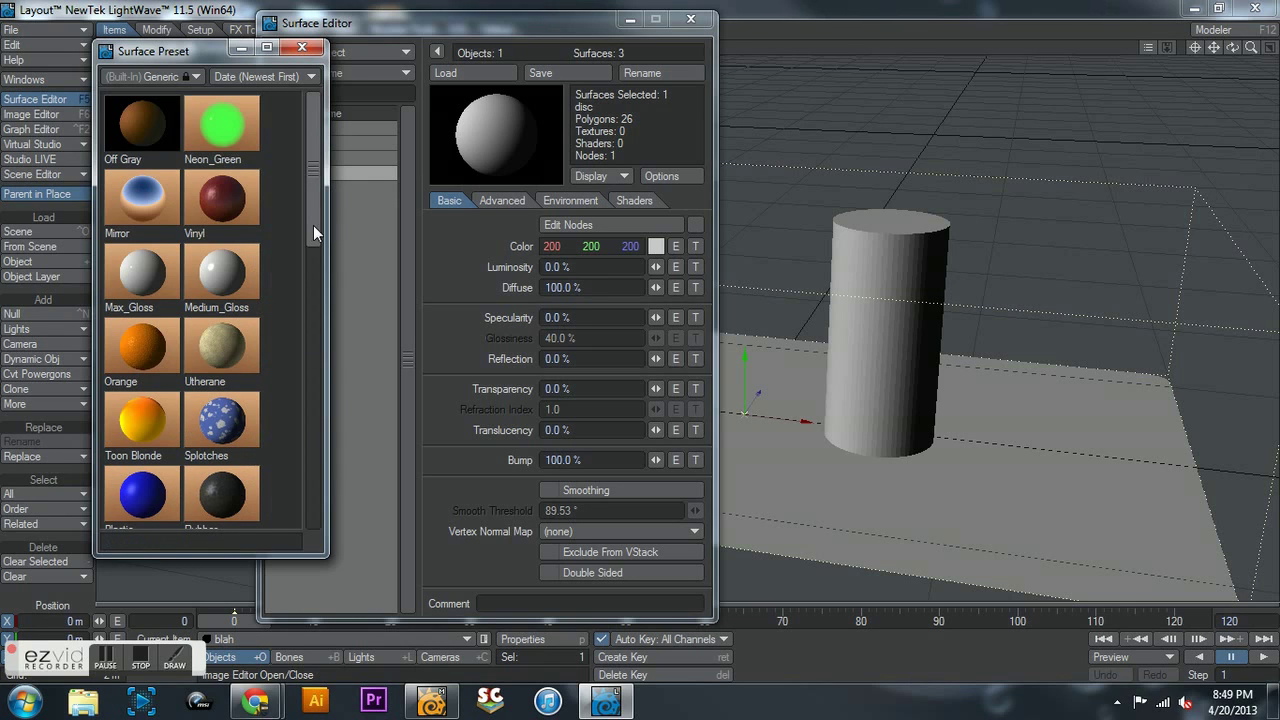
scroll(313, 225, down, 1)
double_click(236, 418)
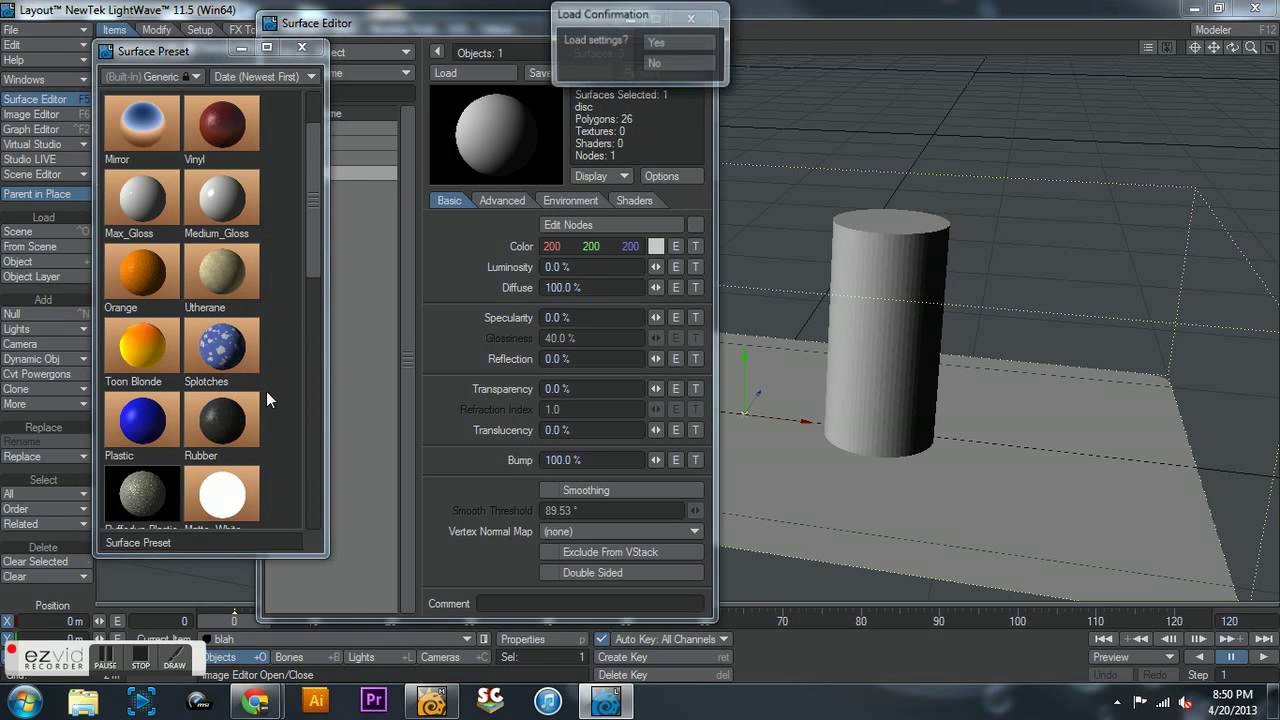
click(683, 44)
Step: Apply the Nature Leaf preset to the Default surface and close both surface windows
click(370, 158)
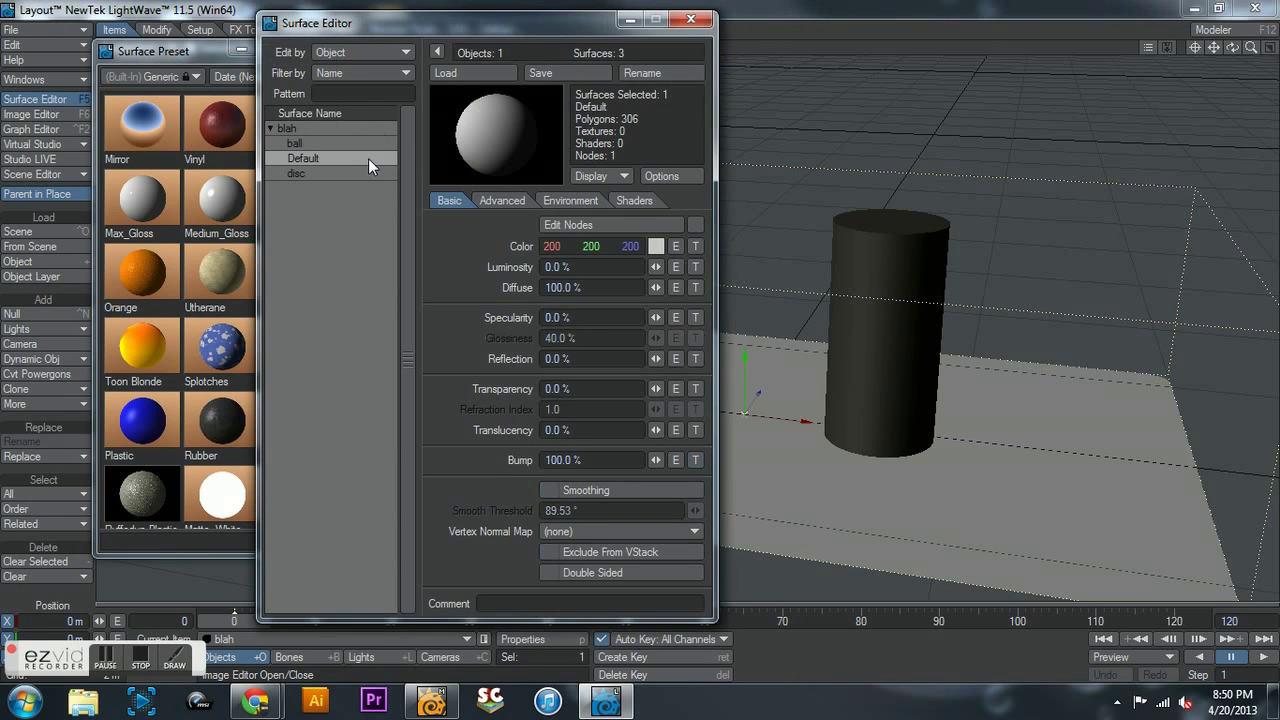
click(150, 77)
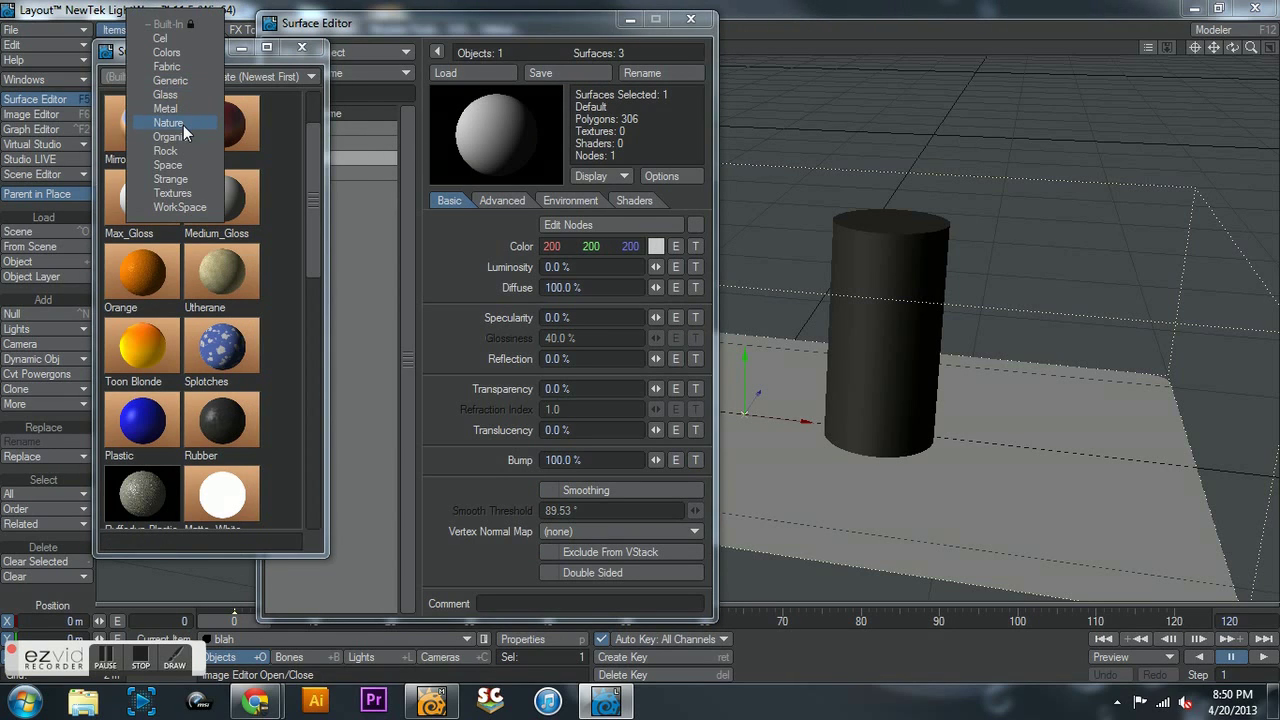
click(182, 123)
double_click(222, 132)
click(655, 53)
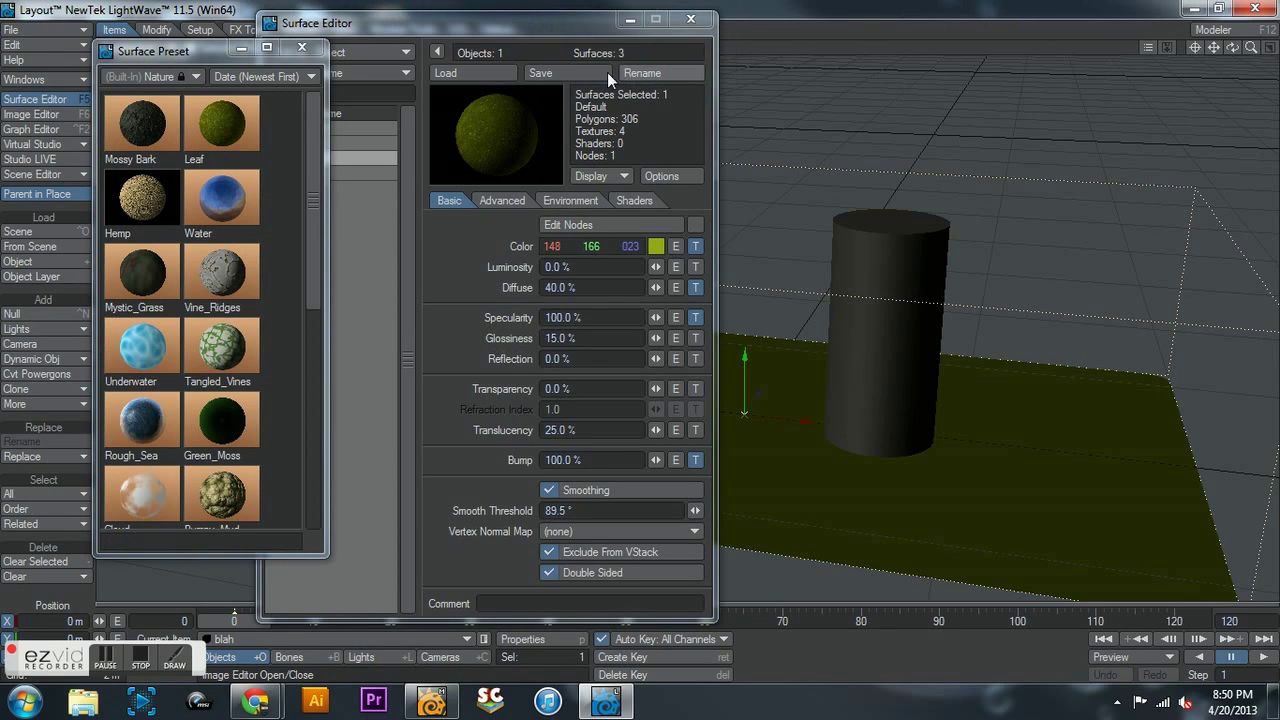
key(F8)
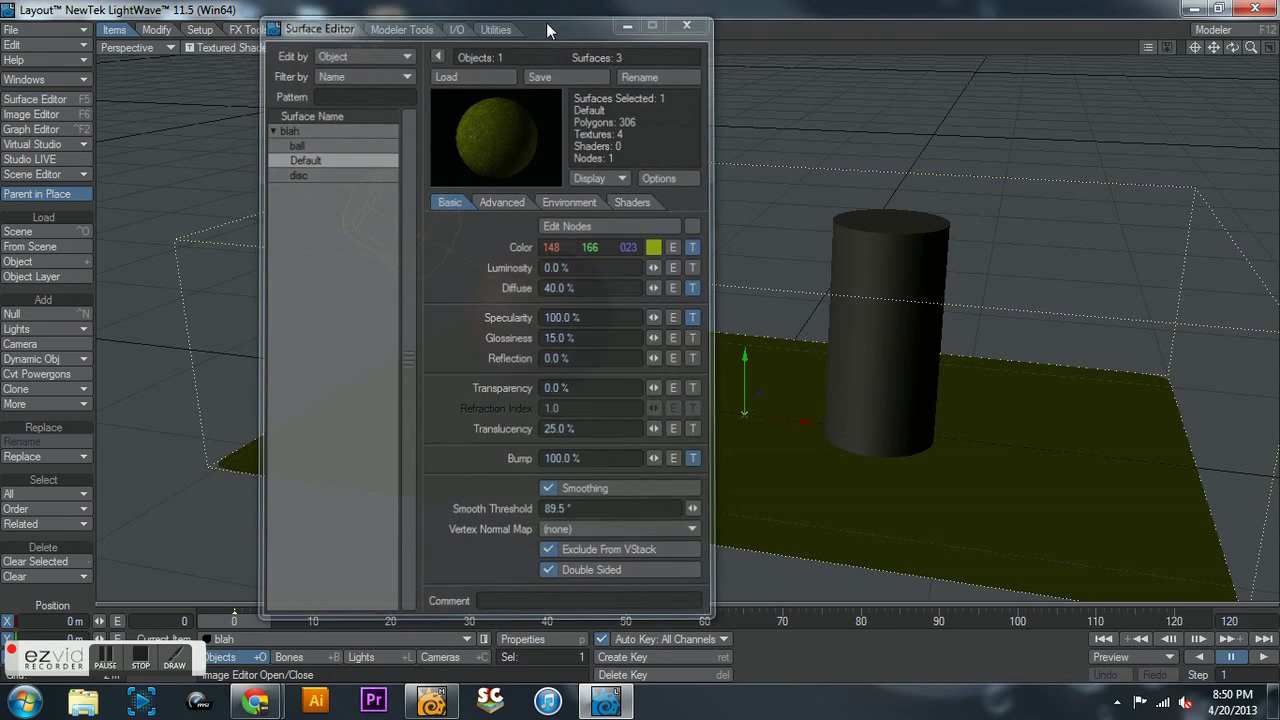
key(F5)
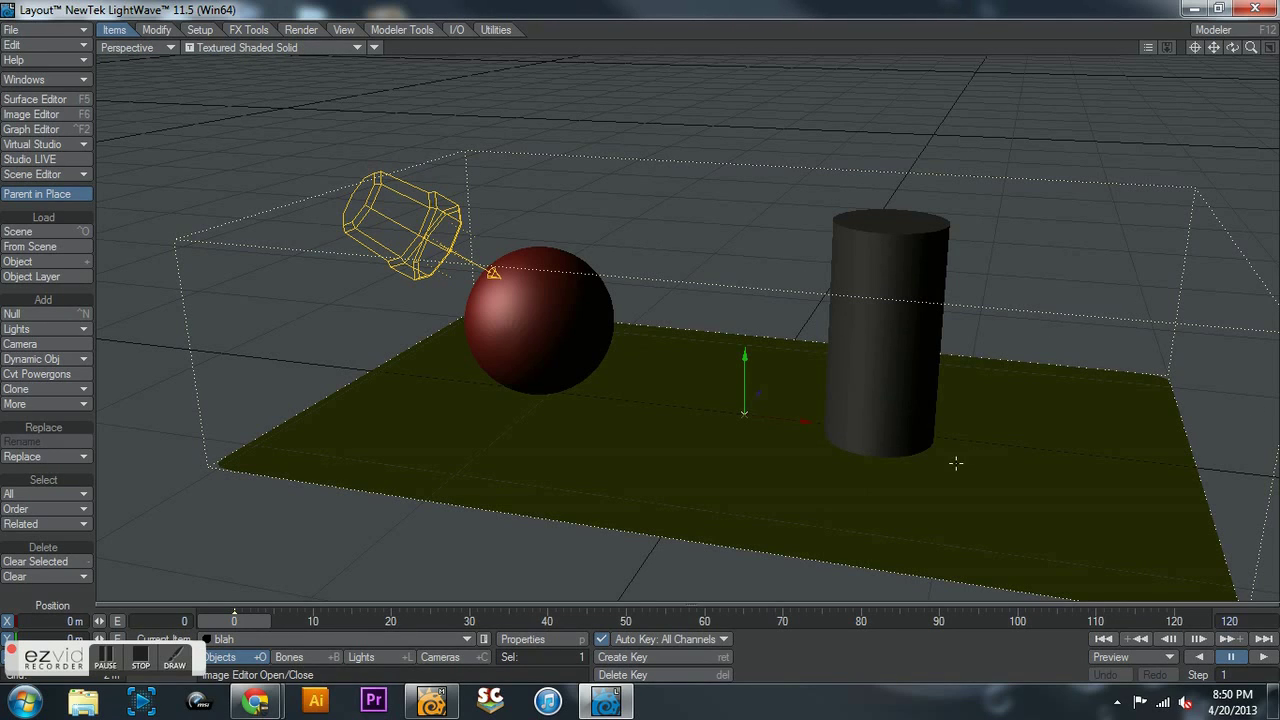
click(347, 51)
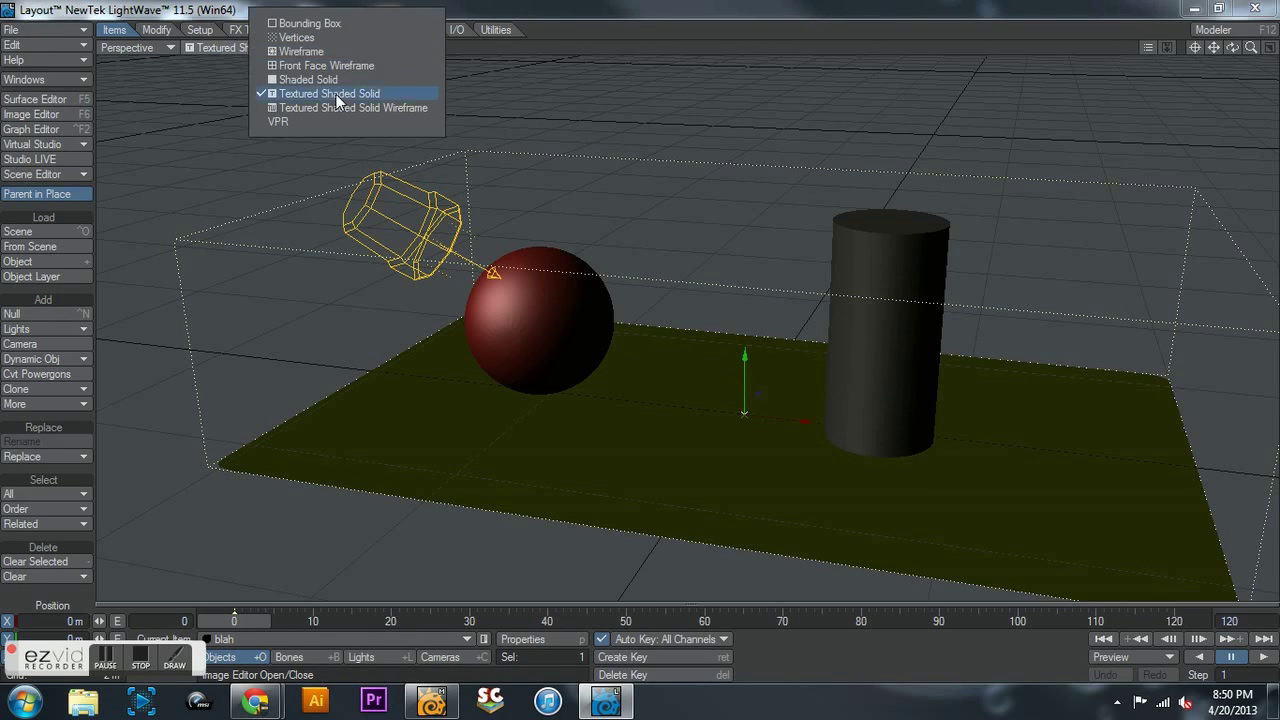
click(328, 118)
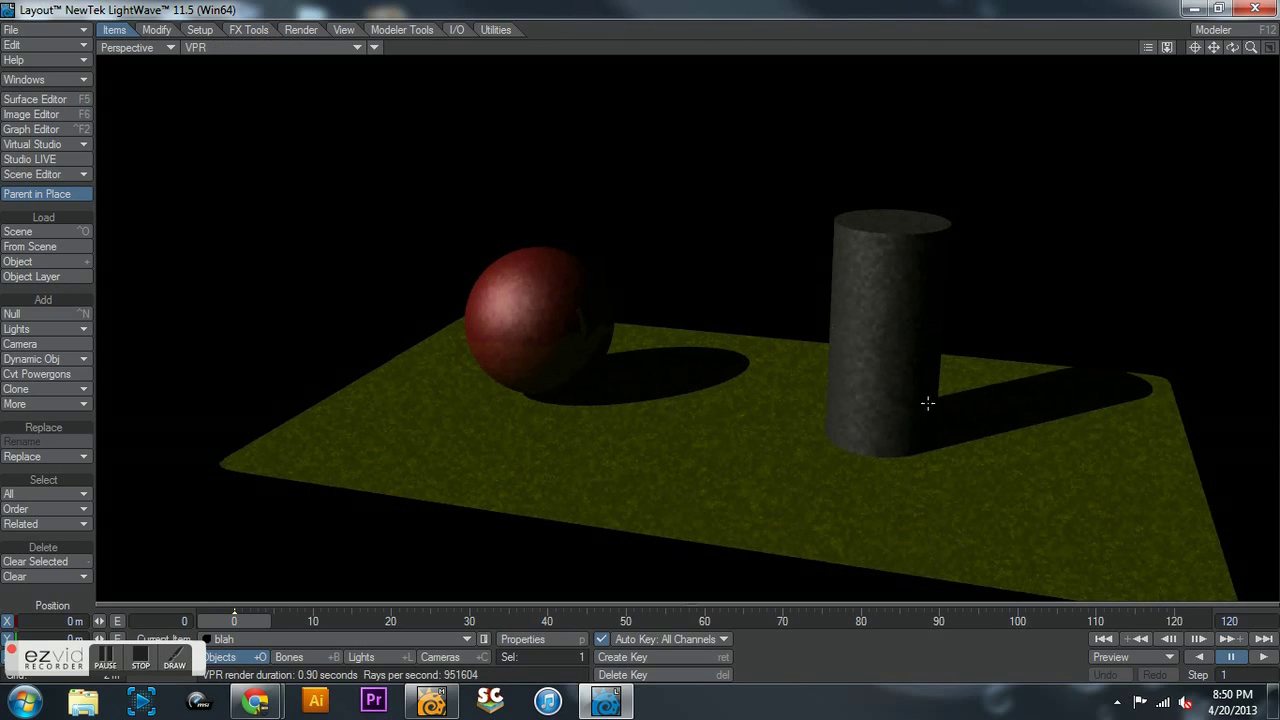
click(297, 51)
click(296, 90)
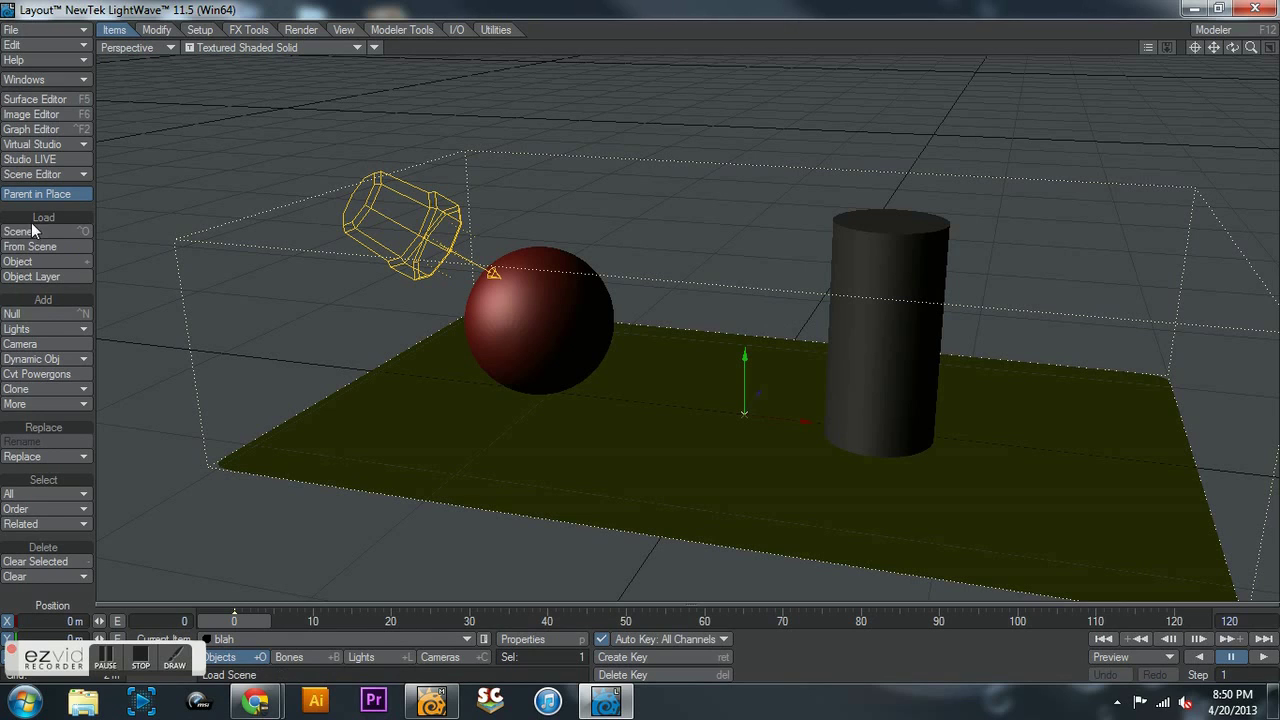
Step: Add a Null with the default name and drag it onto the cylinder
click(39, 313)
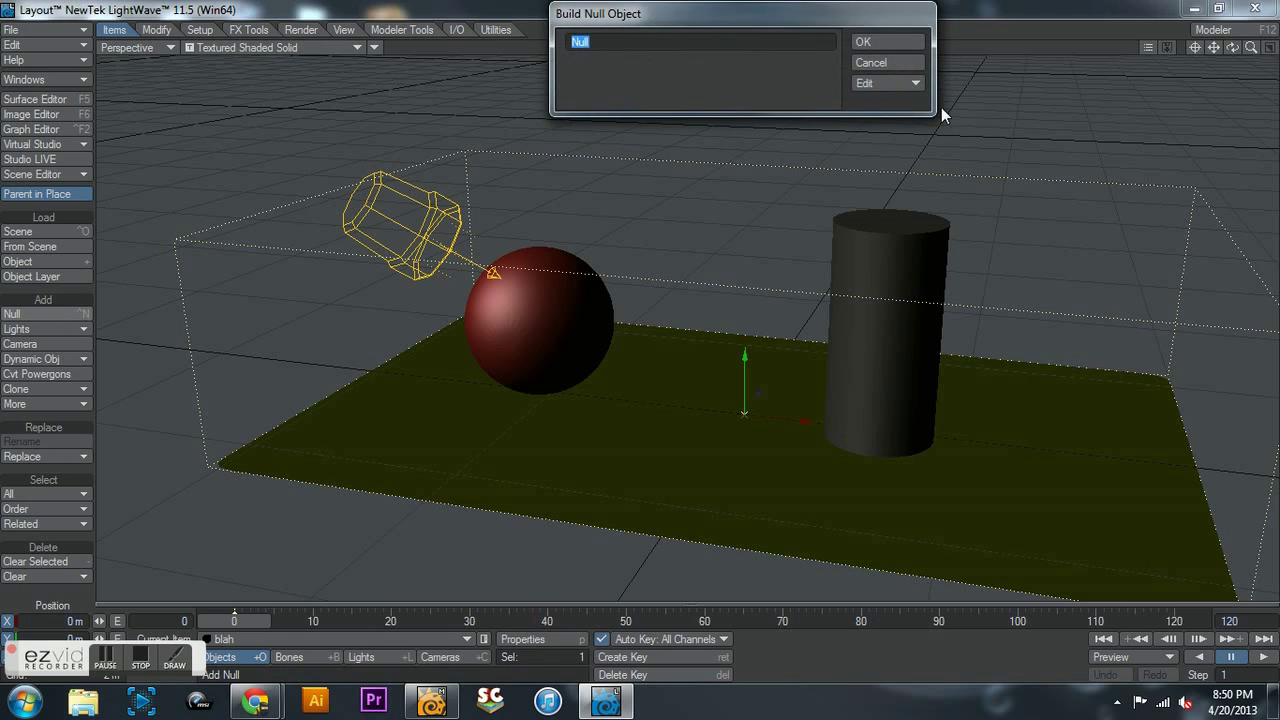
click(875, 43)
drag(749, 357, 747, 182)
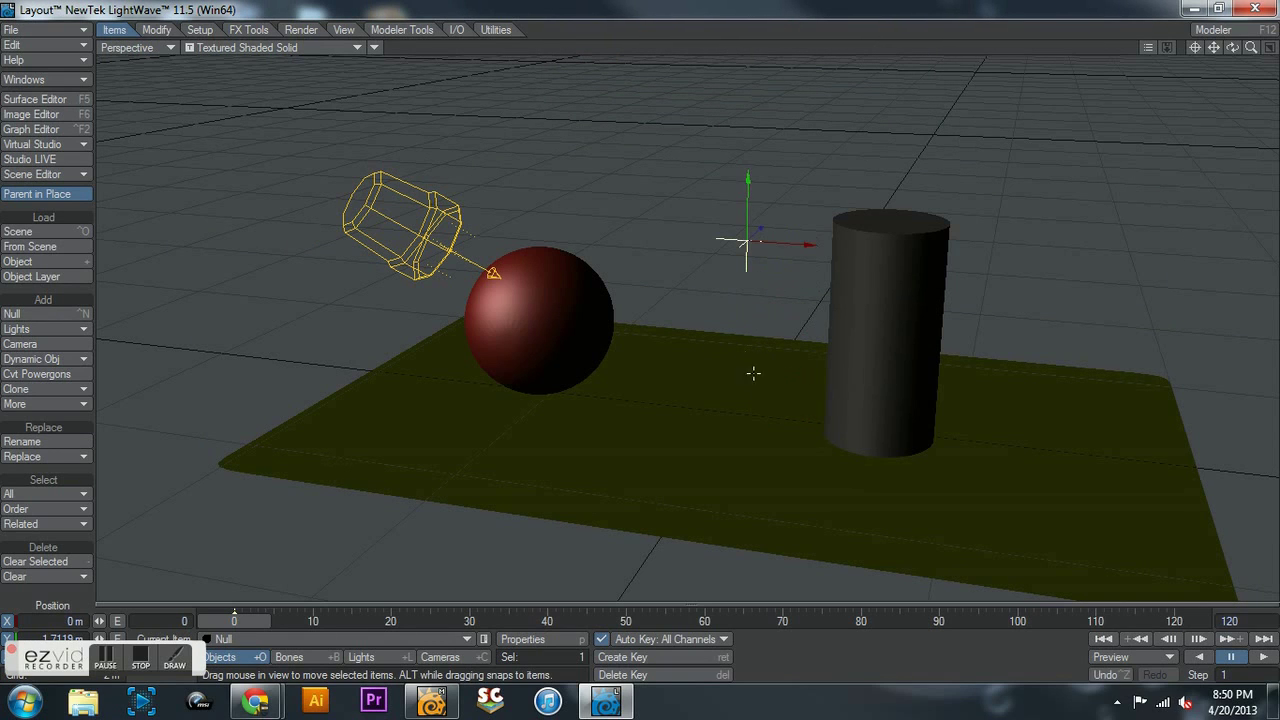
mouse_move(807, 243)
mouse_down()
mouse_move(874, 243)
mouse_move(754, 243)
mouse_move(857, 243)
mouse_move(805, 243)
mouse_up()
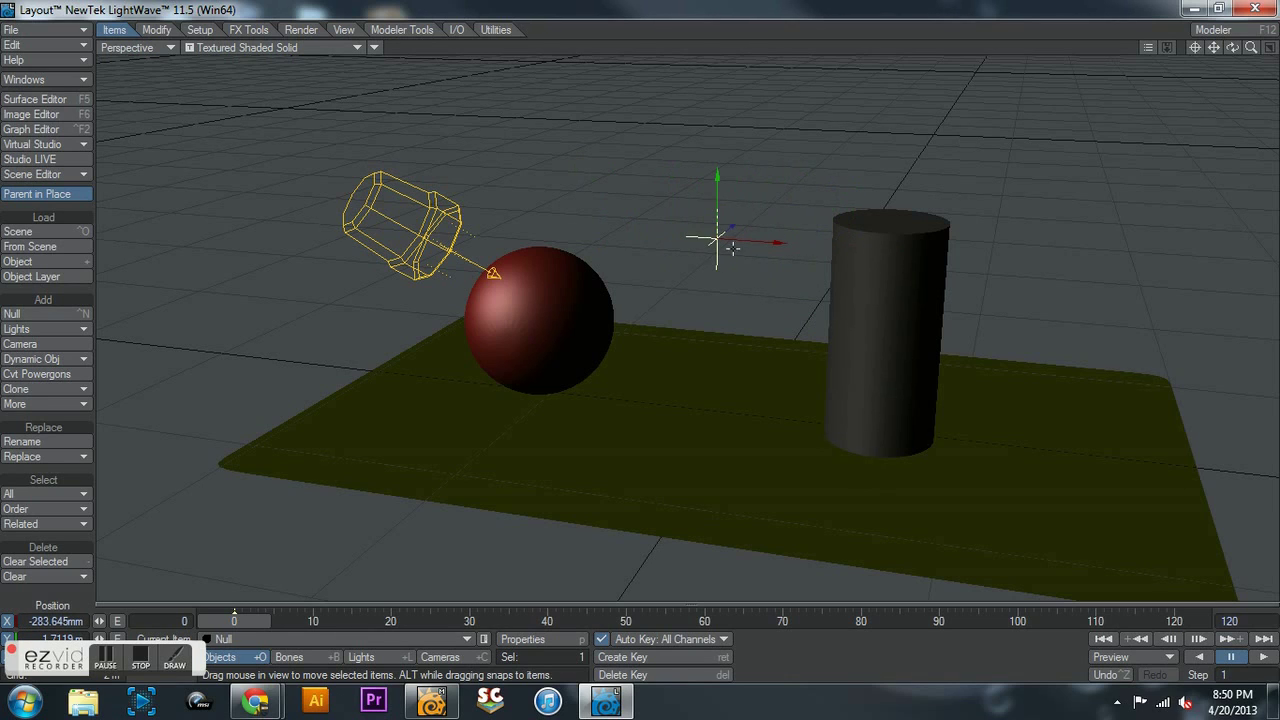
drag(716, 174, 717, 174)
drag(775, 298, 955, 314)
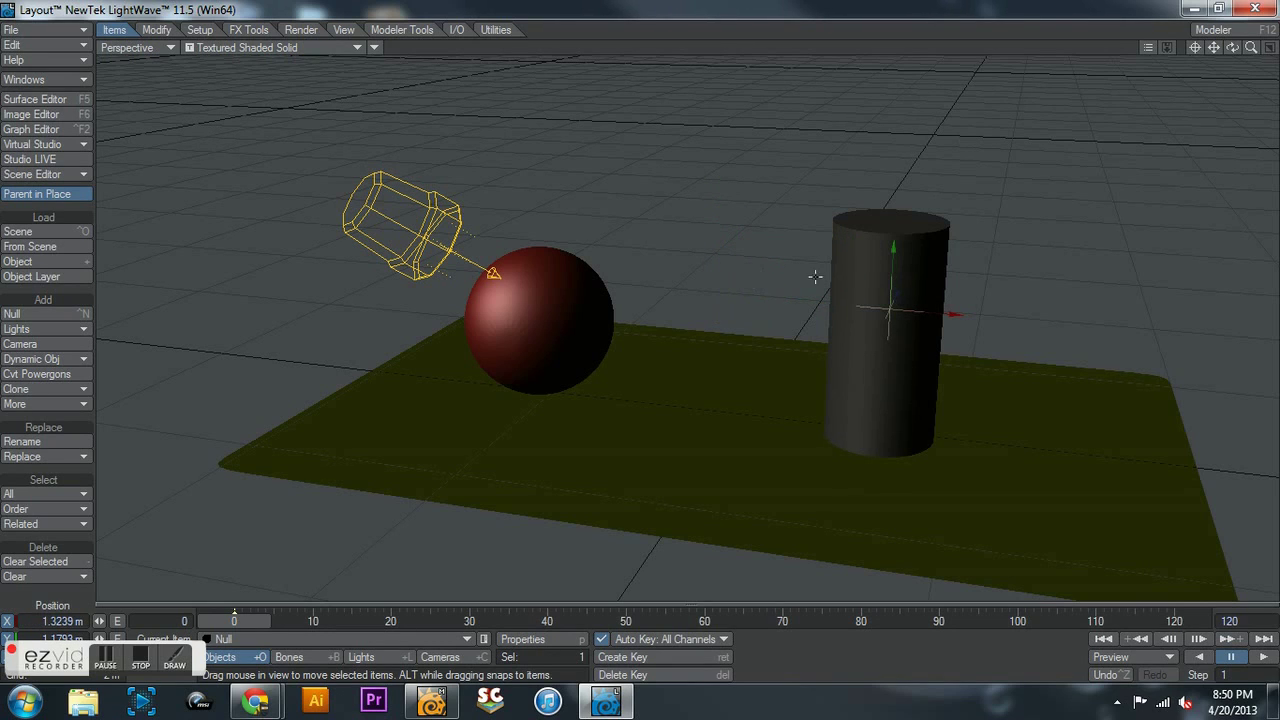
drag(1232, 47, 1190, 80)
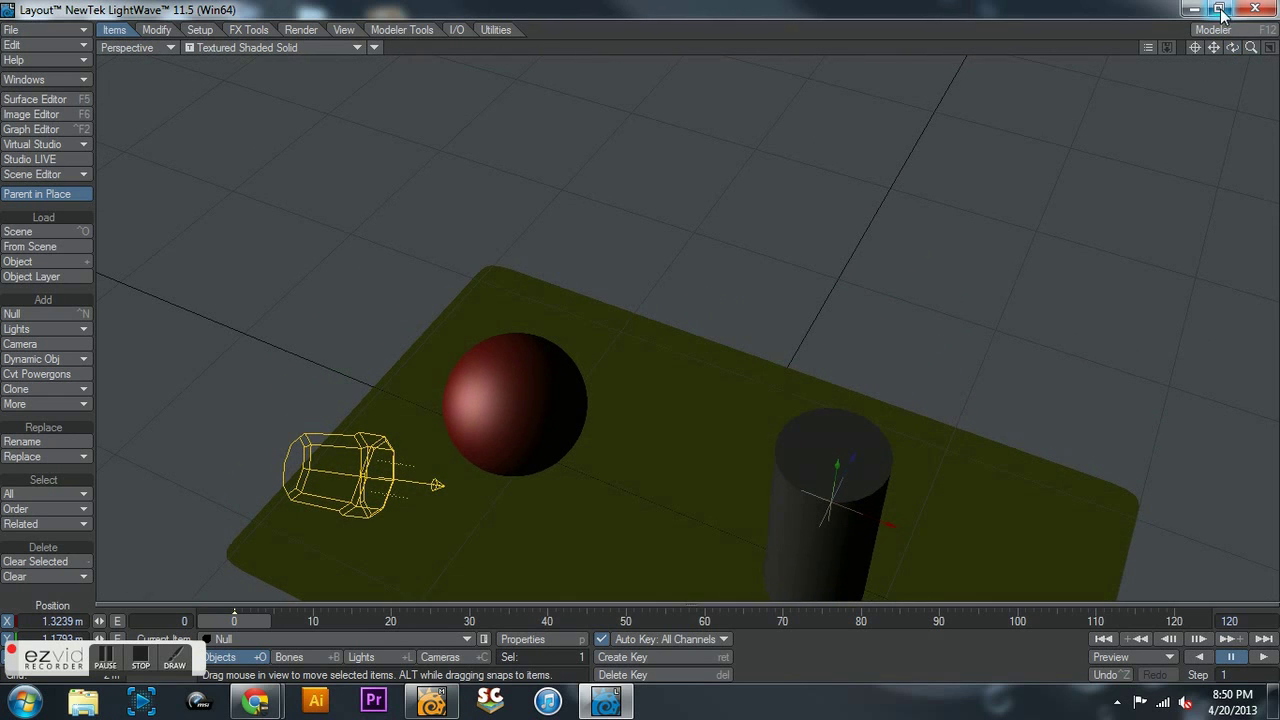
Step: Fine-tune the Null's position in Top view, nudging X to 1.2903 m
key(2)
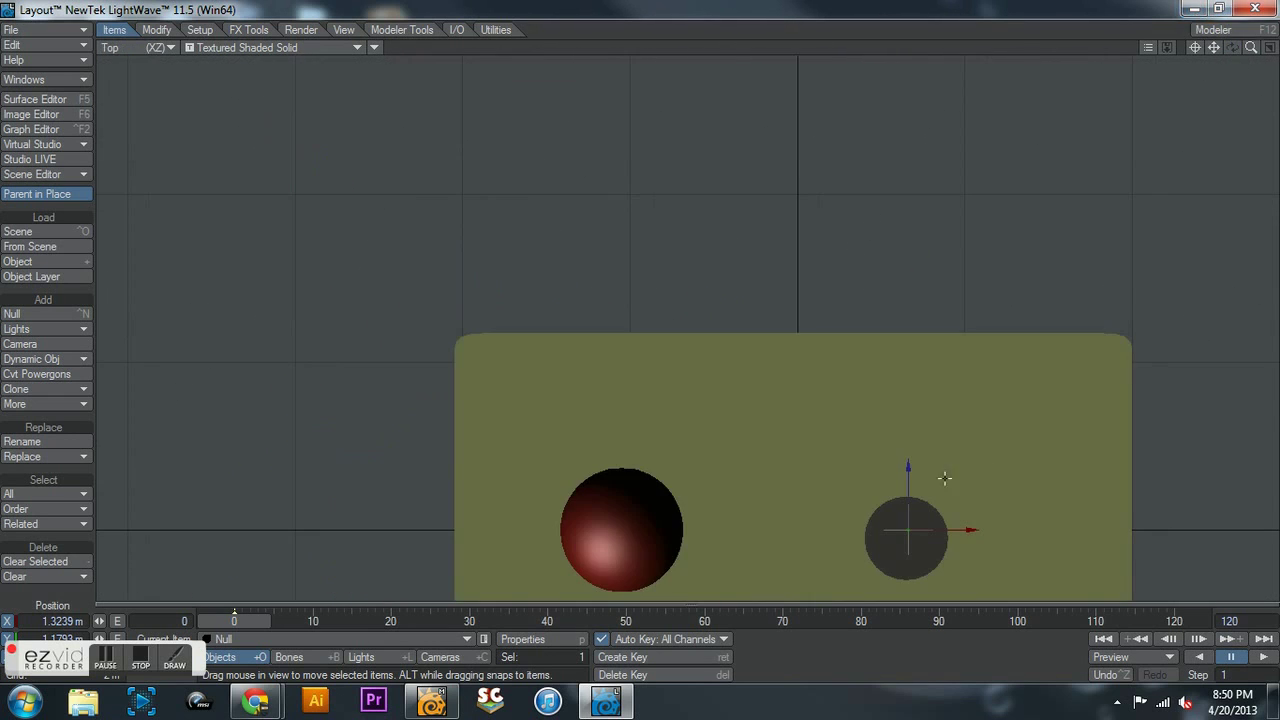
drag(908, 467, 908, 475)
drag(970, 538, 962, 538)
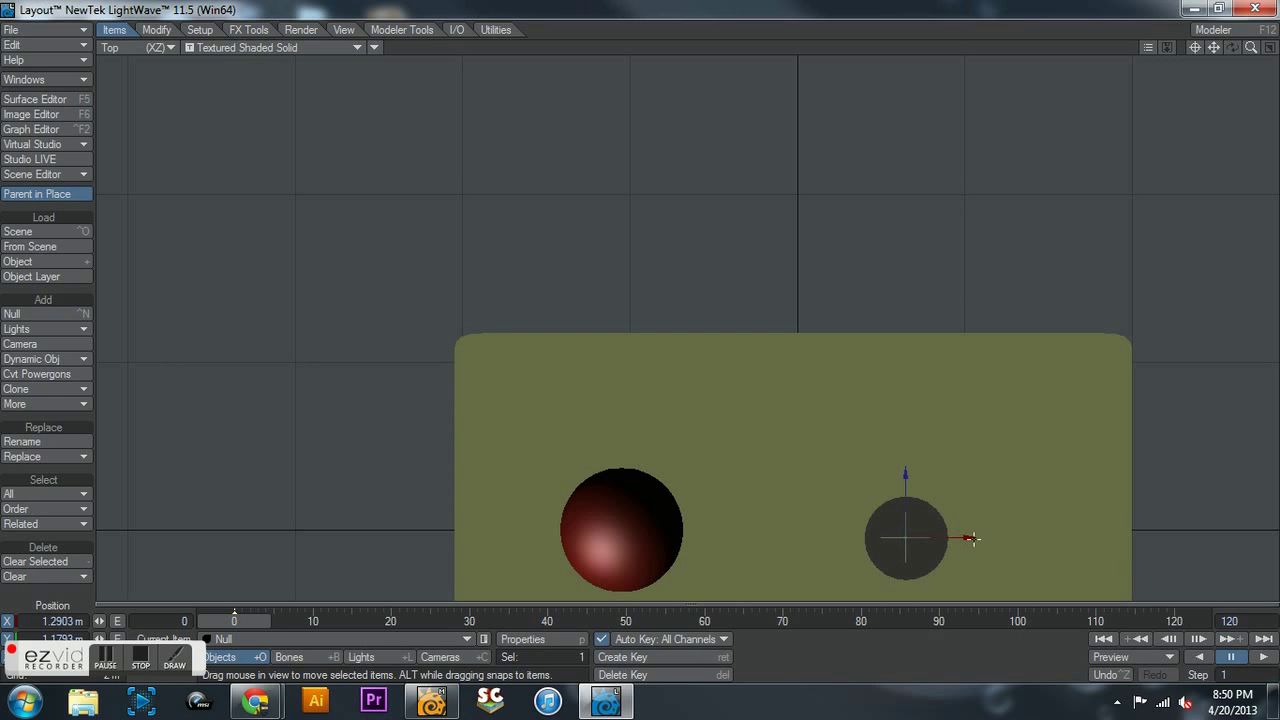
key(4)
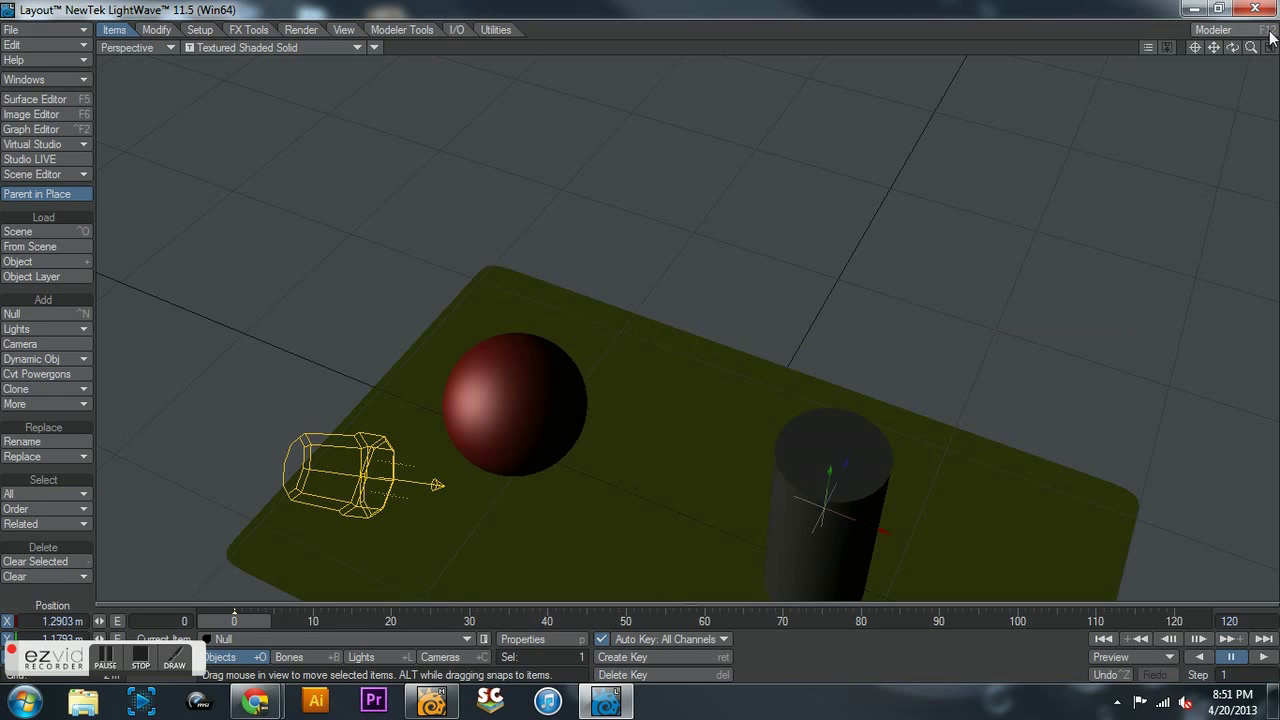
drag(1232, 47, 1206, 6)
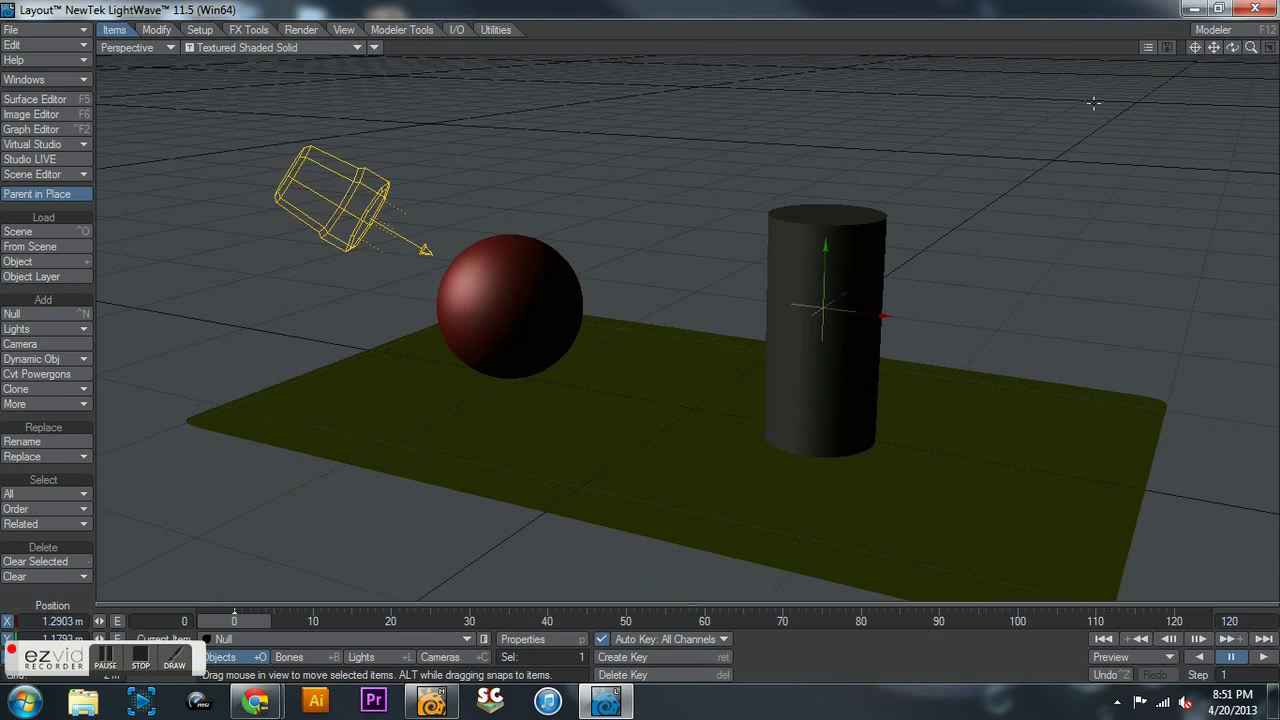
Step: In the camera's Motion Options, set Target Item to Null
click(456, 664)
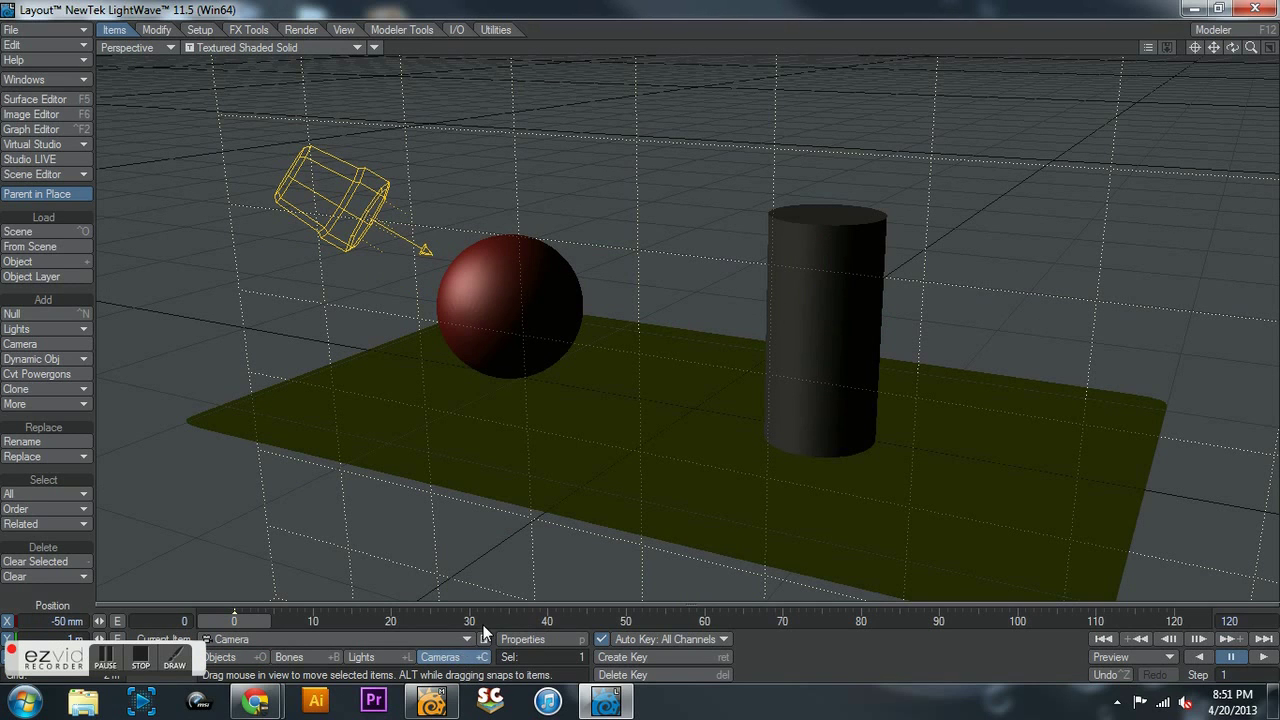
key(m)
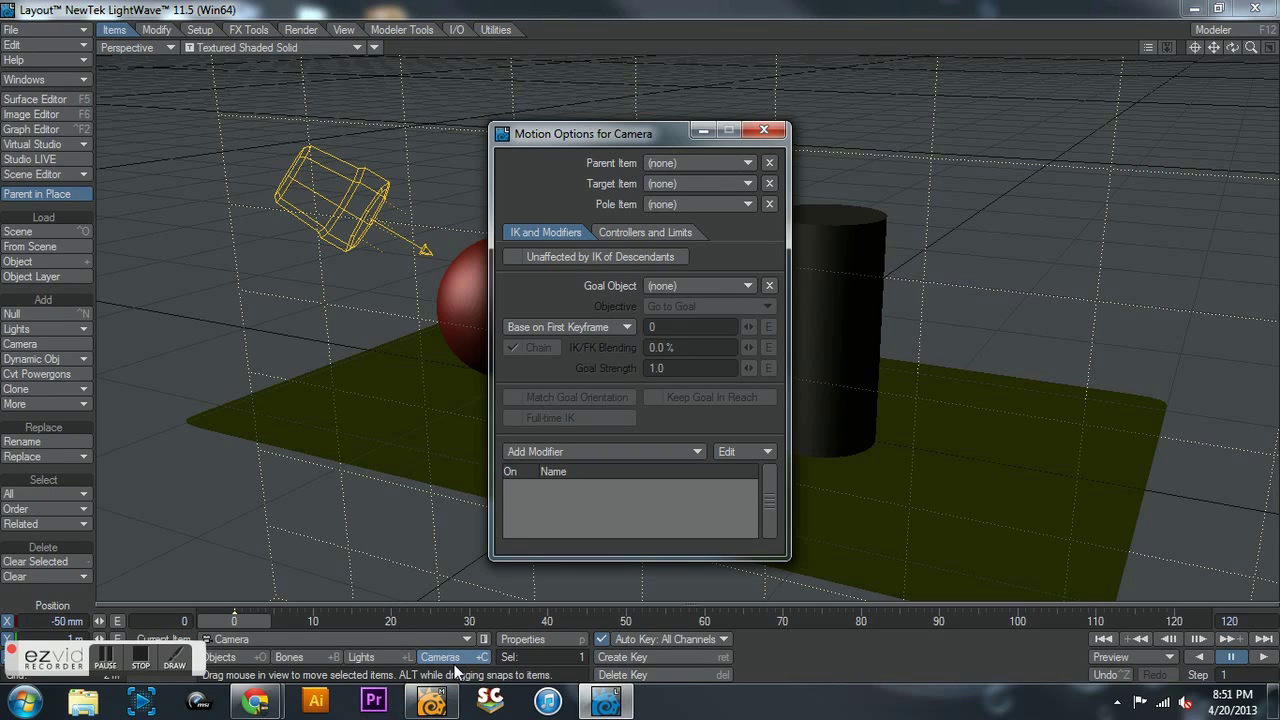
click(699, 183)
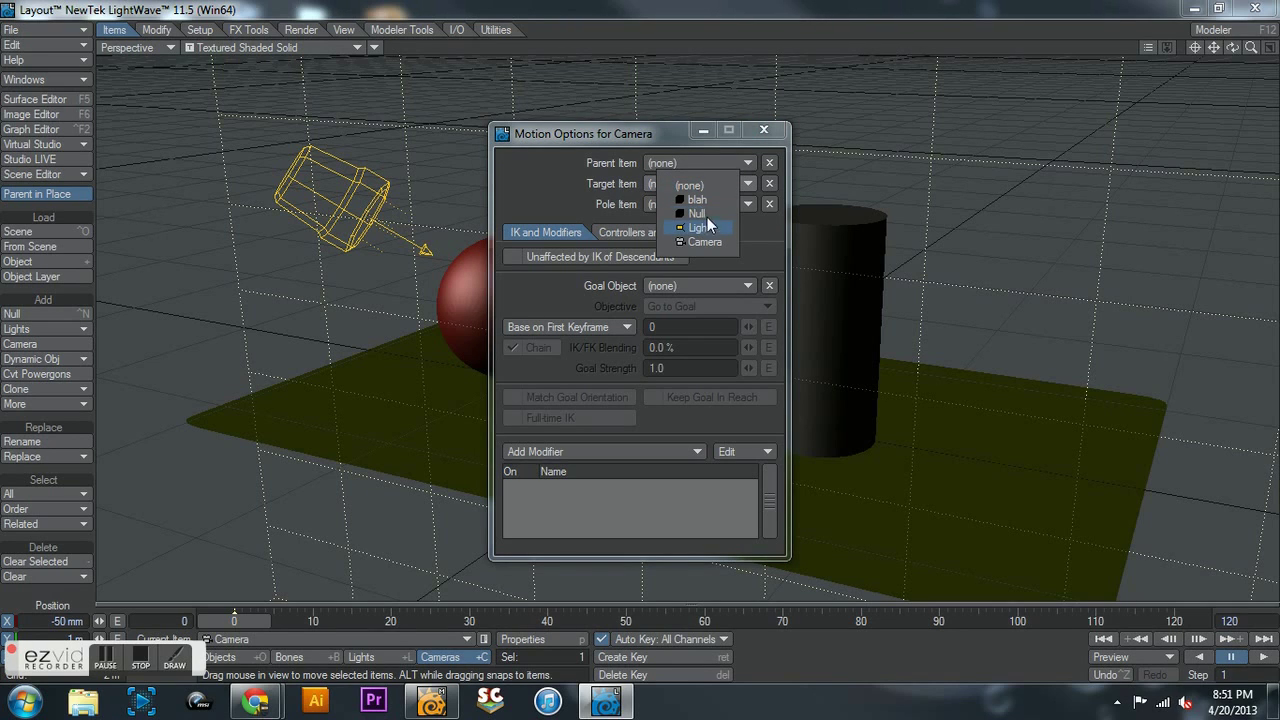
click(712, 215)
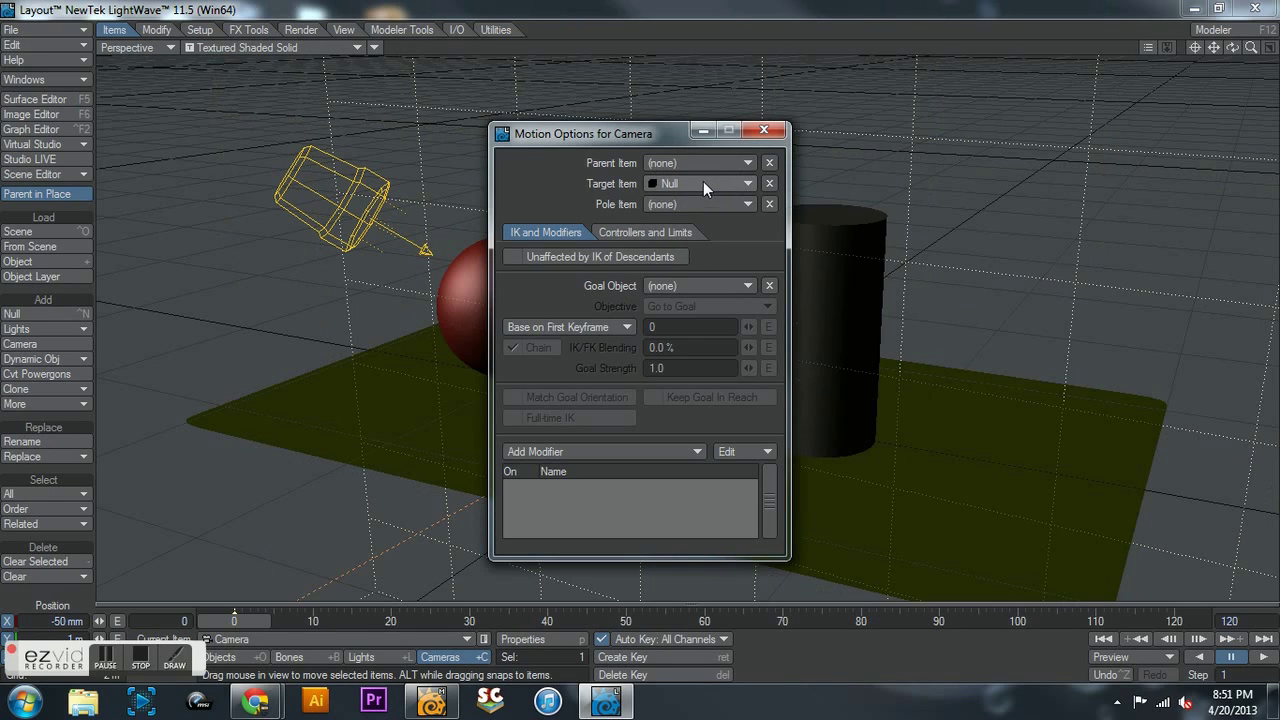
click(764, 130)
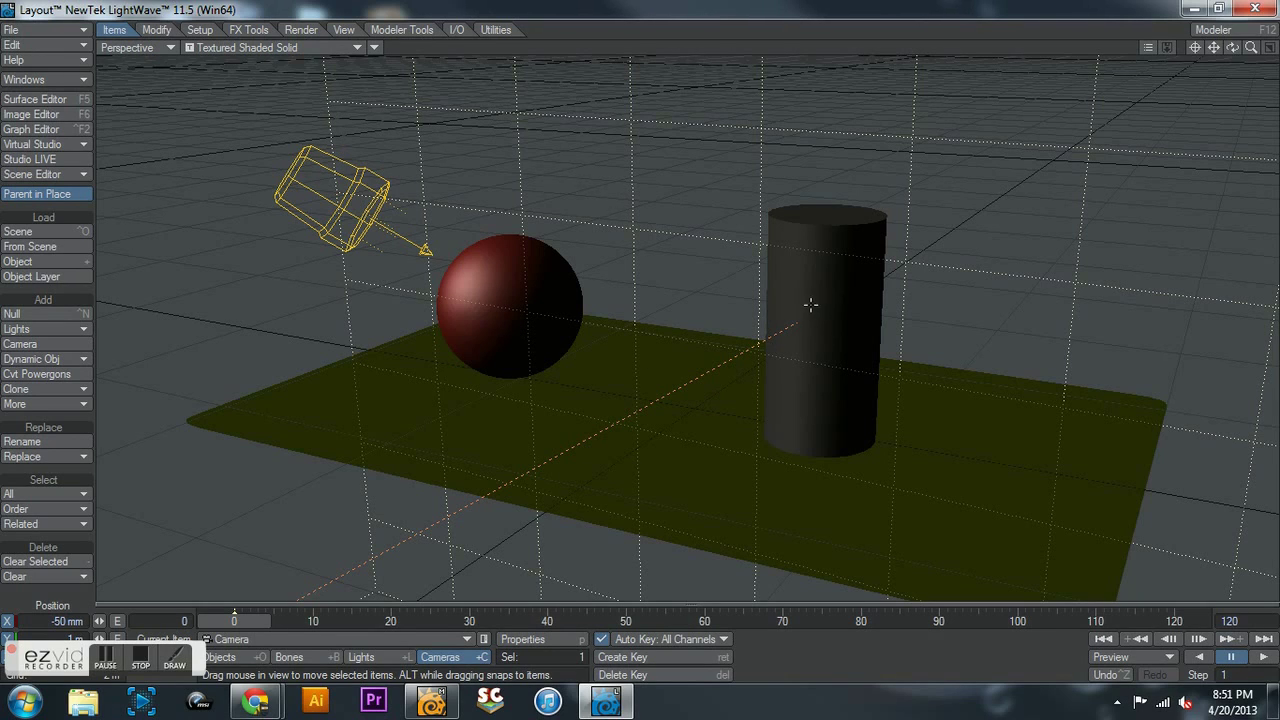
Step: In Camera View, move the camera to about X -7.6986 m, Y 1.71 m, near ground level
key(6)
drag(642, 503, 680, 416)
right_drag(680, 416, 680, 350)
drag(680, 350, 724, 541)
key(y)
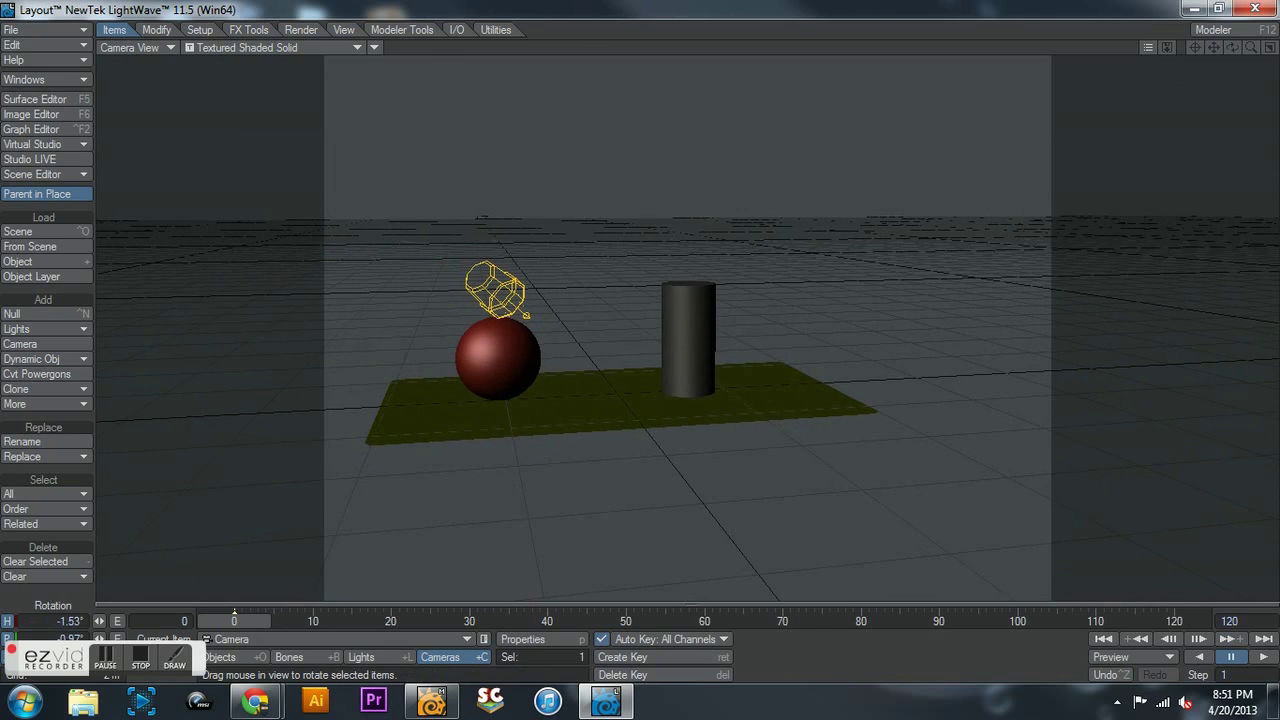
key(t)
drag(752, 398, 754, 473)
right_drag(695, 438, 725, 436)
drag(725, 436, 590, 437)
right_drag(590, 437, 742, 311)
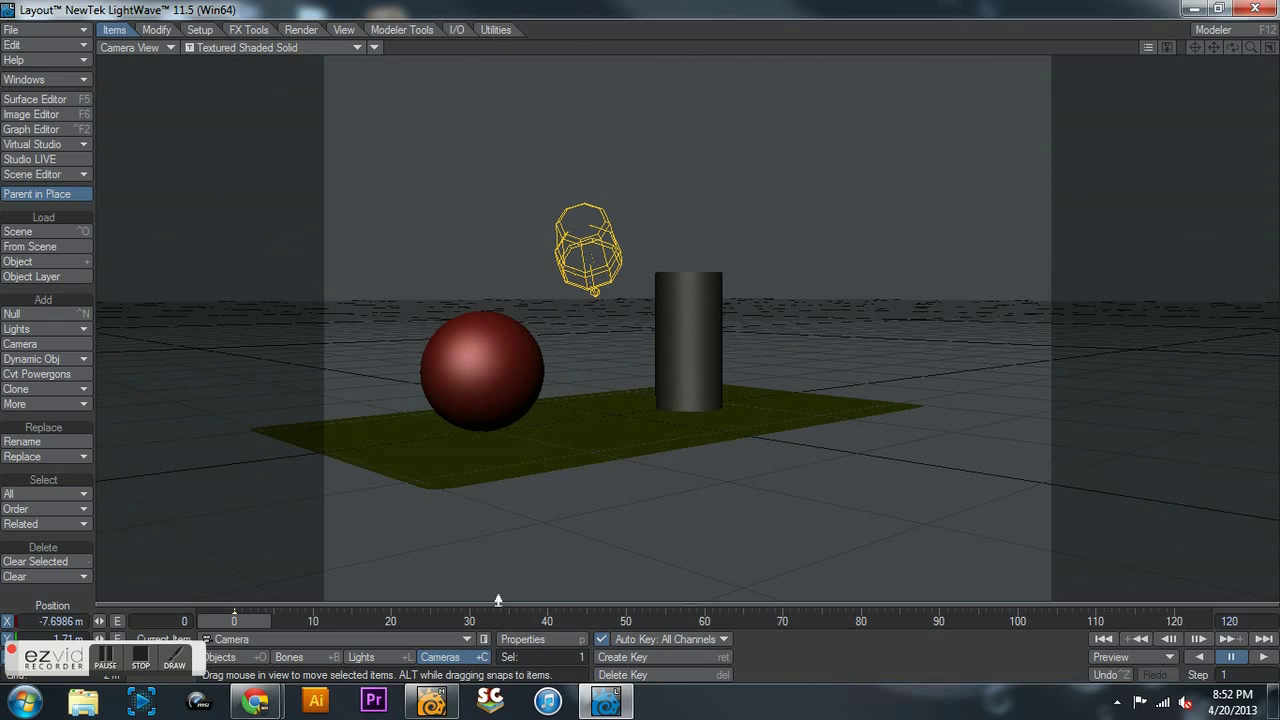
Step: Set the camera's Motion Blur to Classic with 3 Motion Blur Passes
click(534, 638)
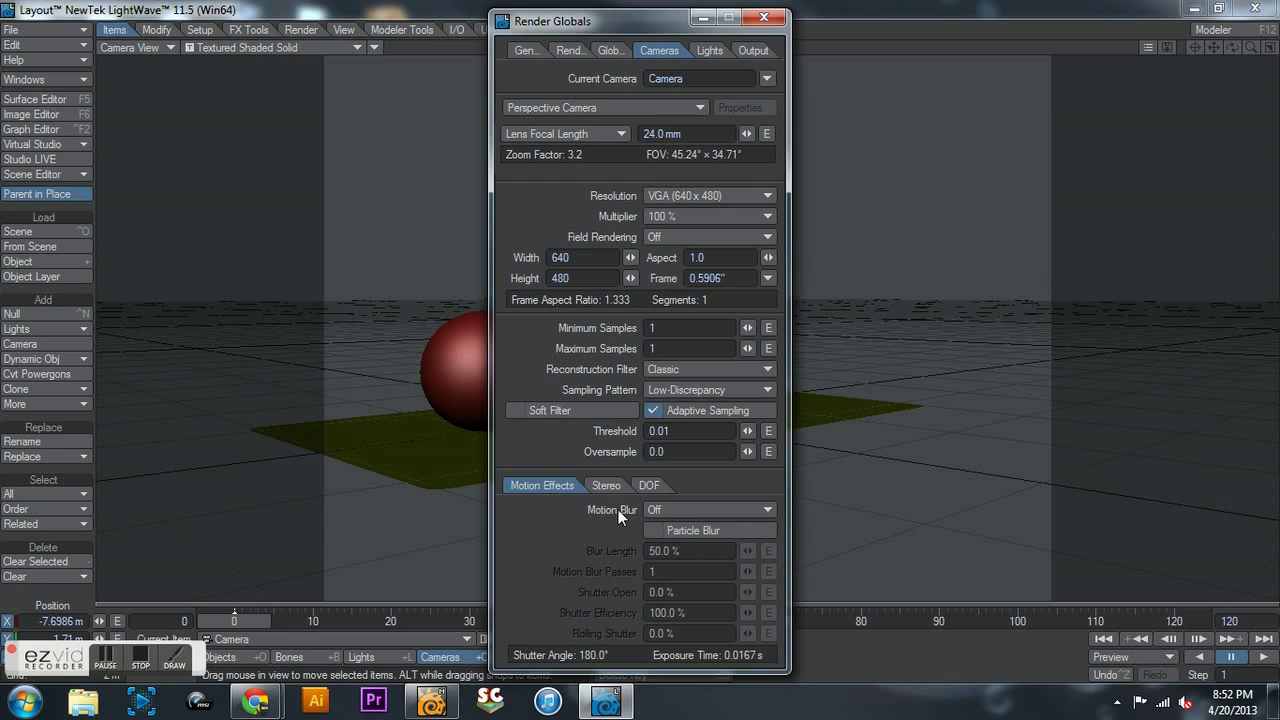
click(697, 507)
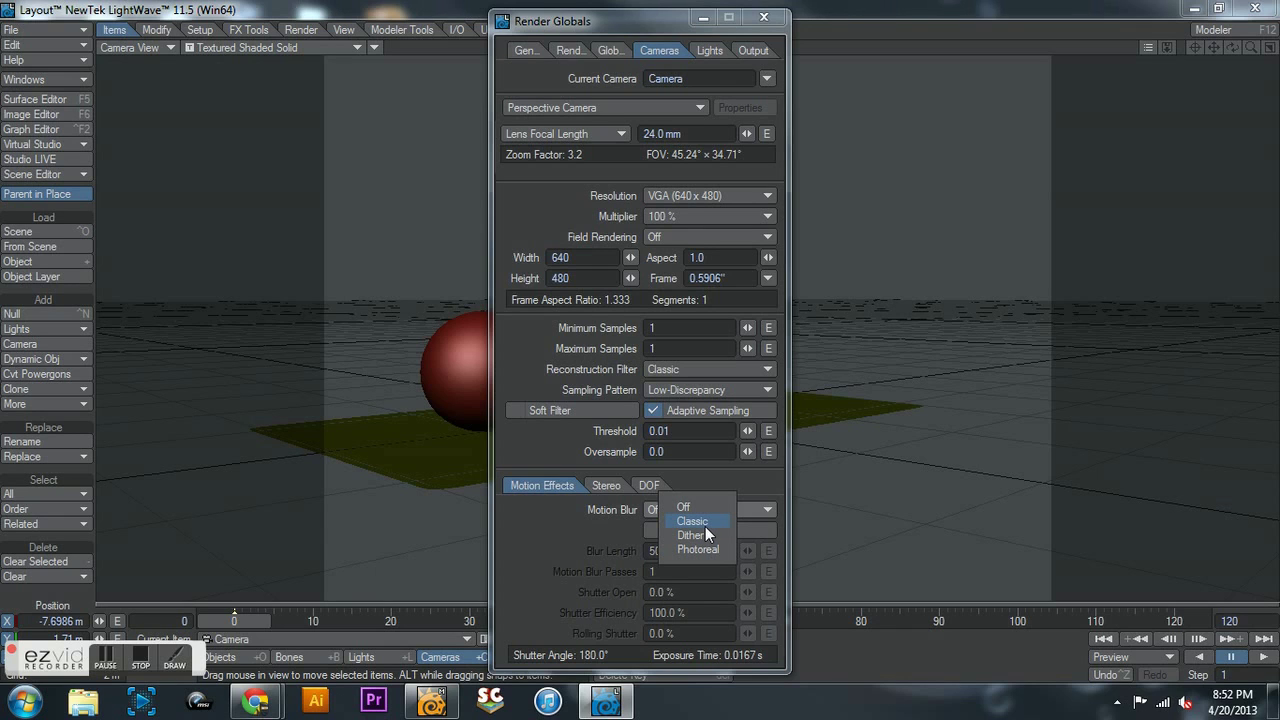
click(705, 523)
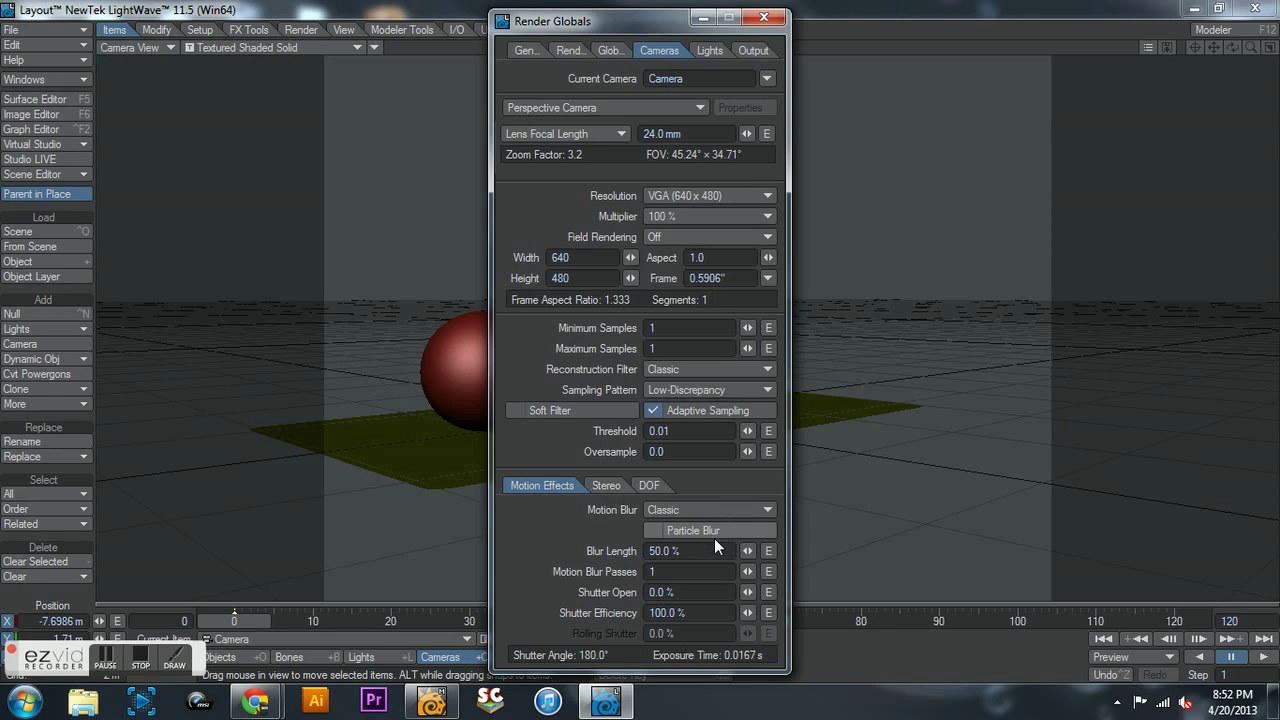
click(673, 571)
text(3)
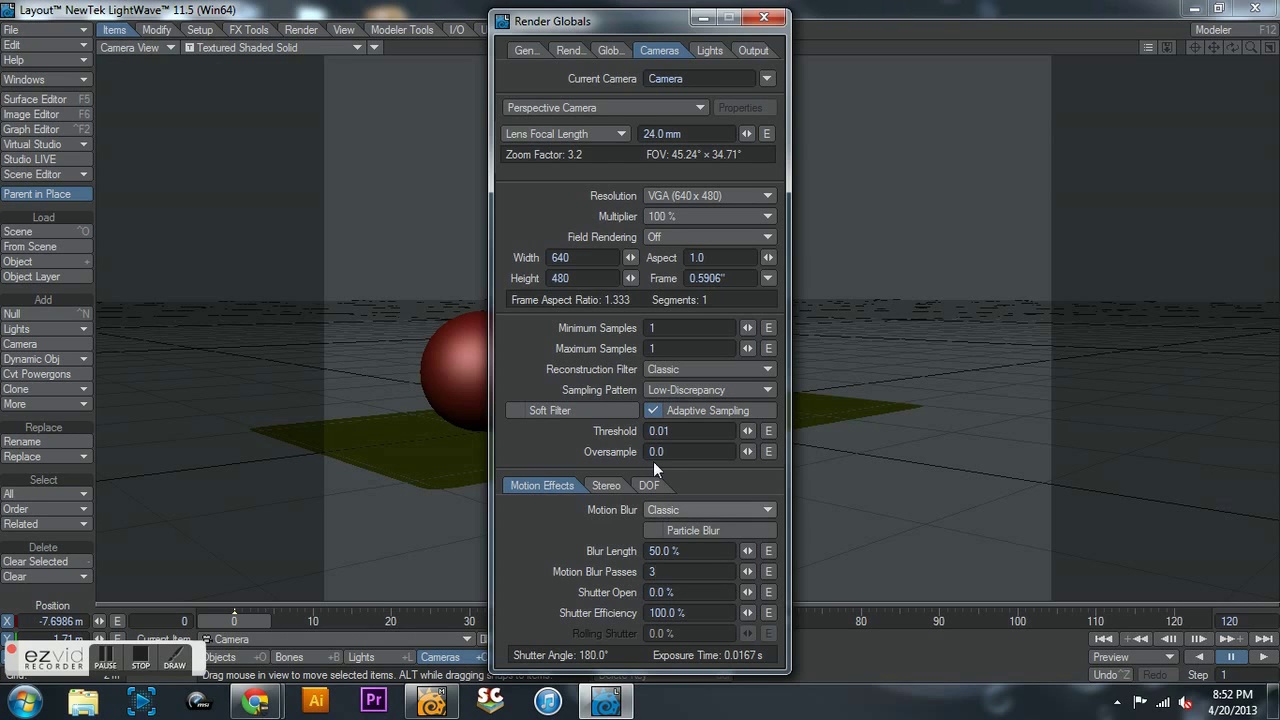
Step: Switch the viewport to live VPR, shift the camera so the sphere sits right, and go to frame 101
click(763, 20)
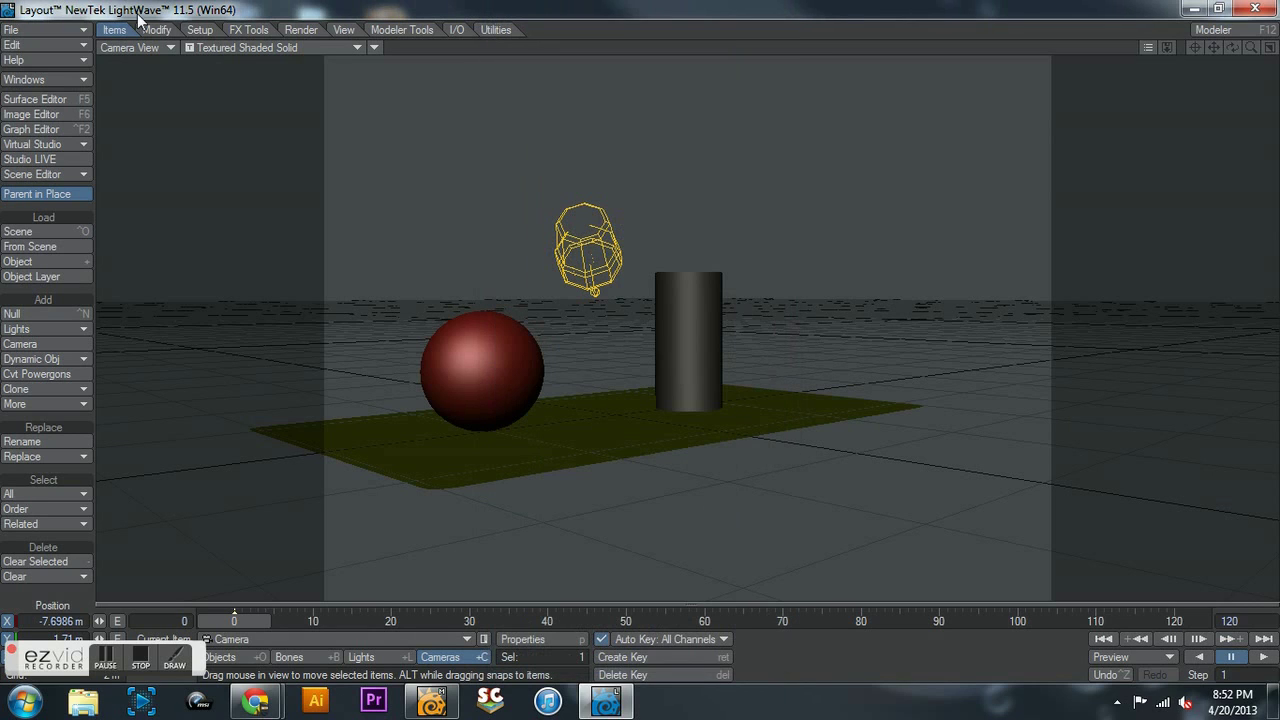
click(247, 50)
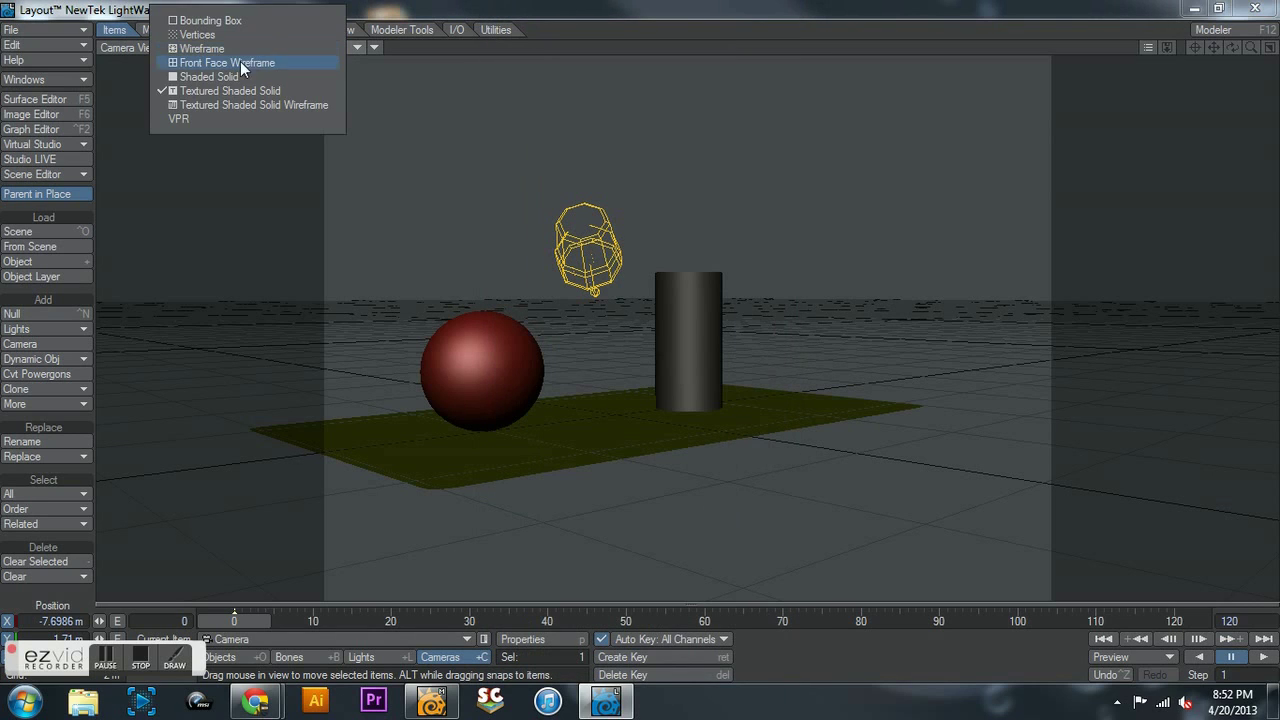
click(195, 119)
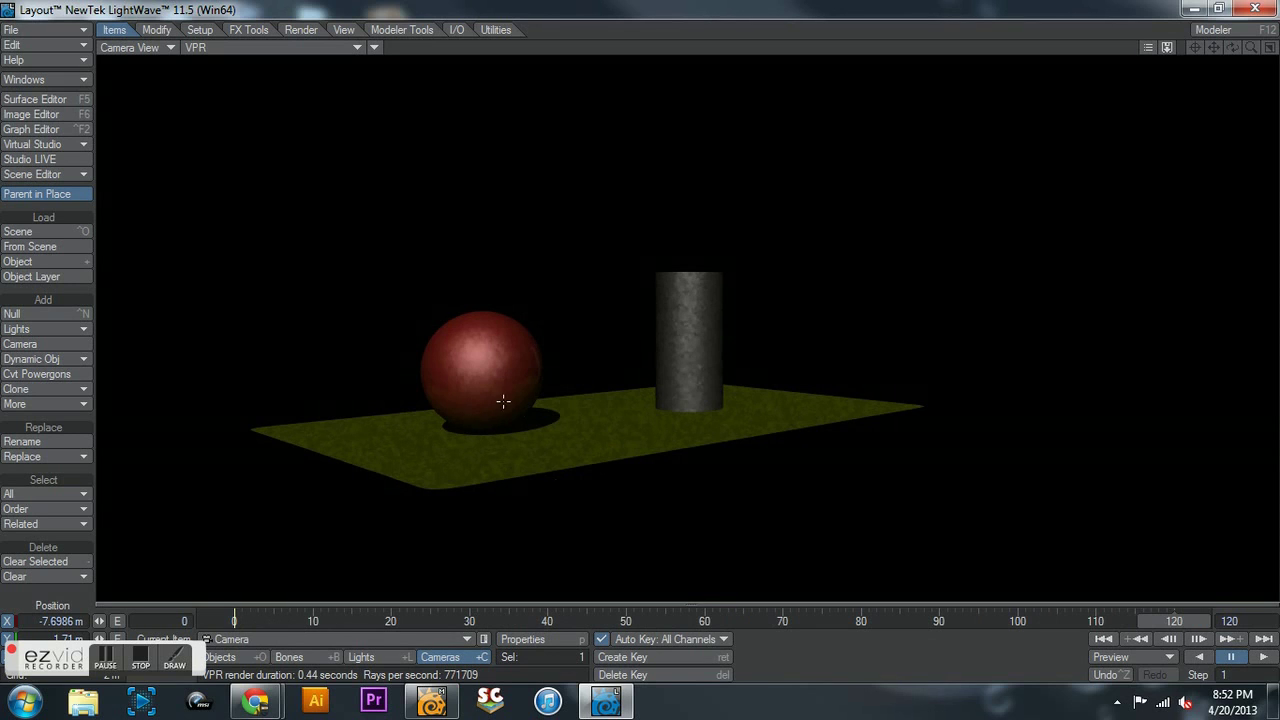
mouse_move(660, 482)
mouse_down()
mouse_move(760, 482)
mouse_move(675, 498)
mouse_up()
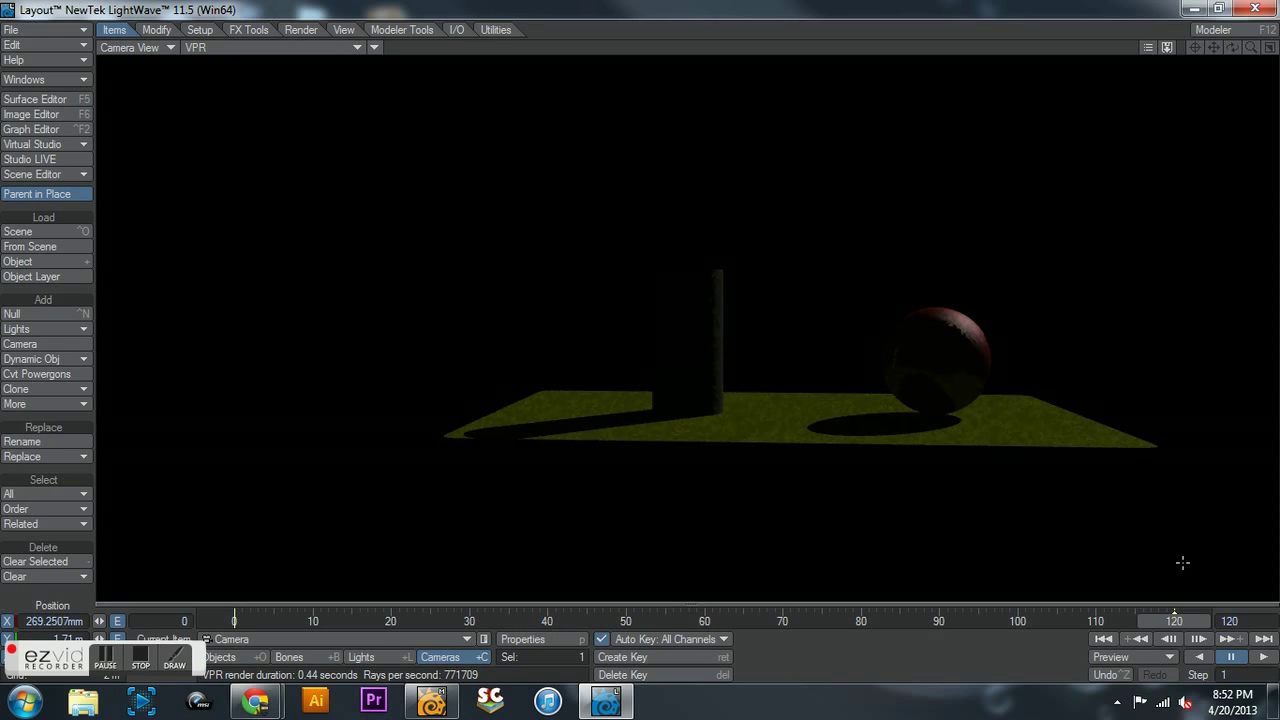
drag(1184, 621, 837, 621)
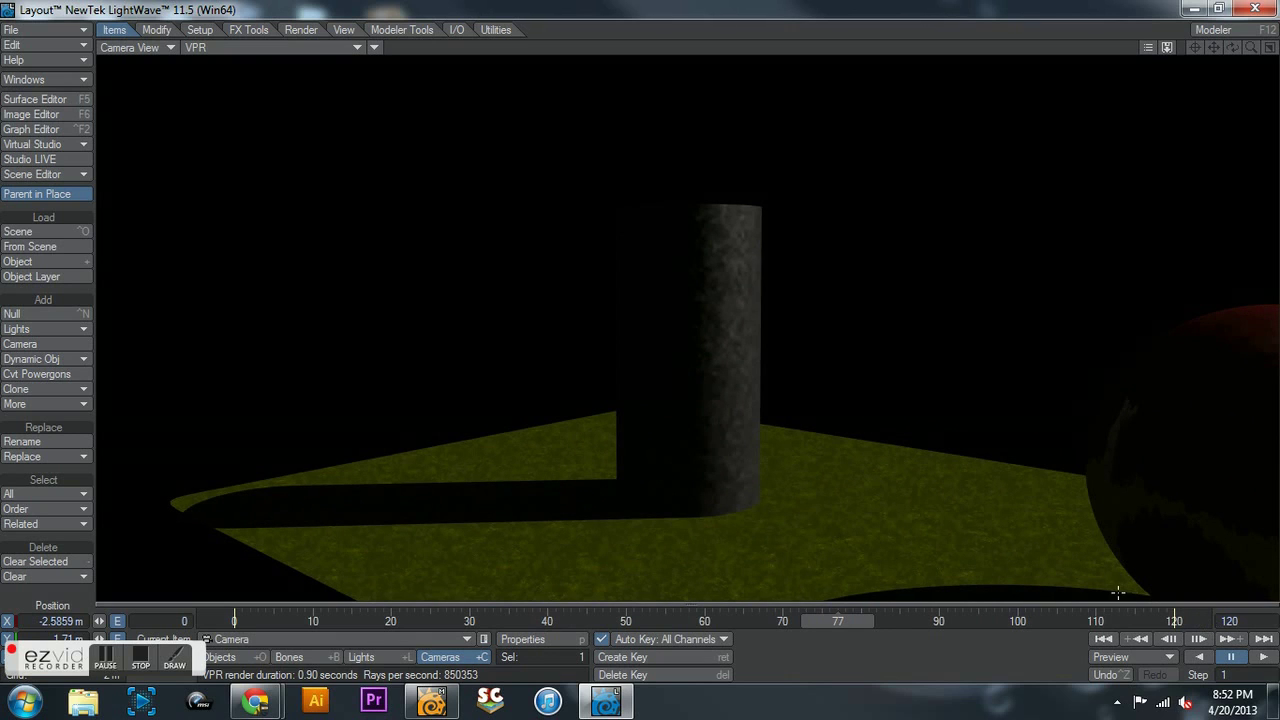
Step: Enable OpenGL Overlay and DOF/MBlur Preview in the viewport display options
click(360, 47)
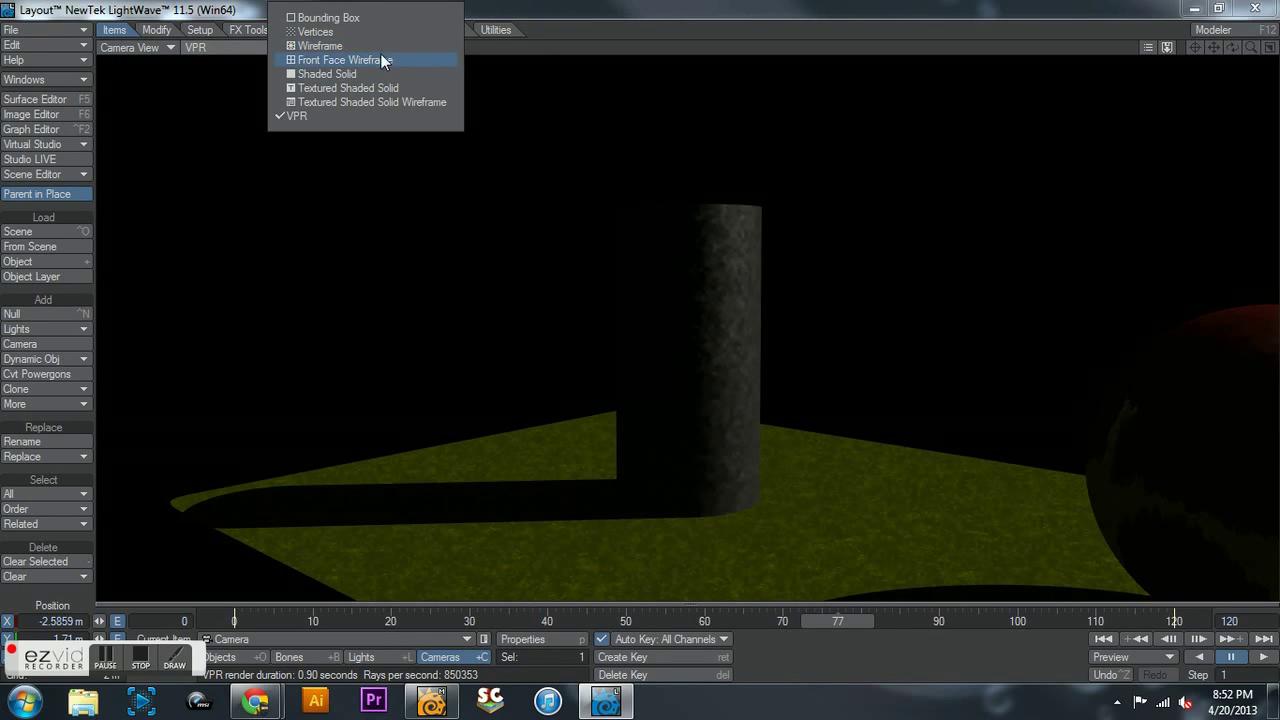
click(375, 47)
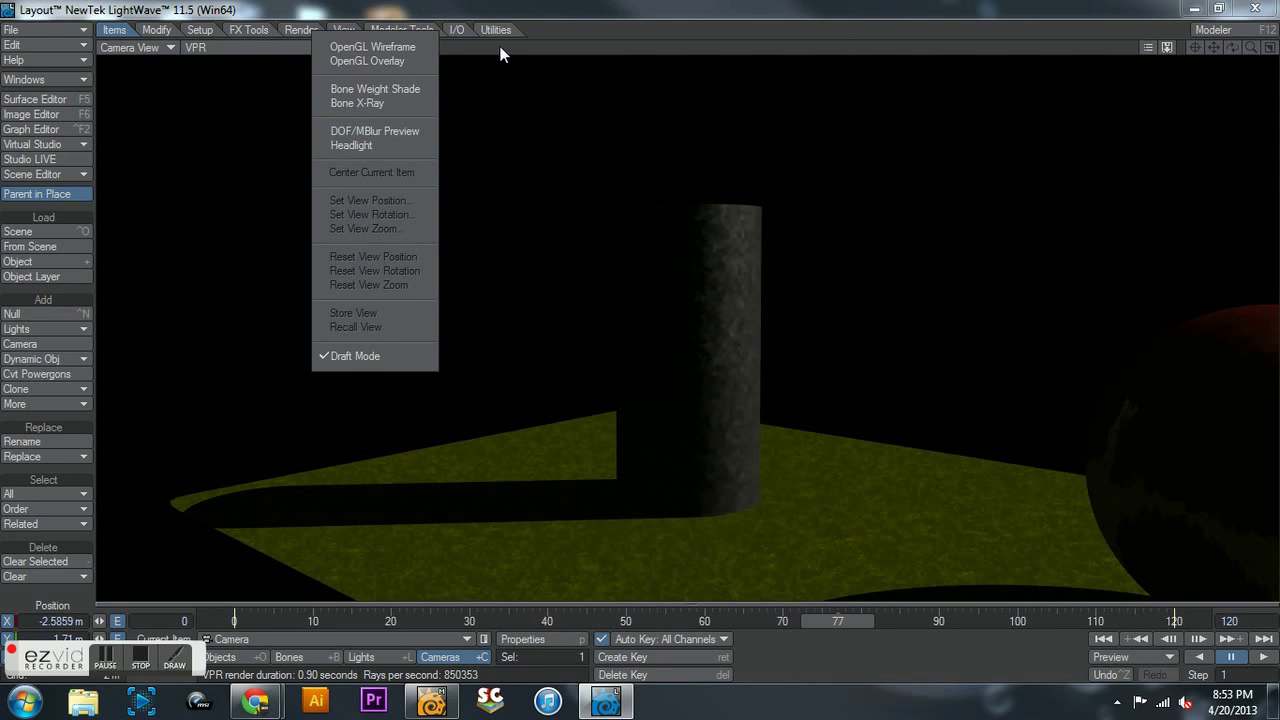
click(396, 54)
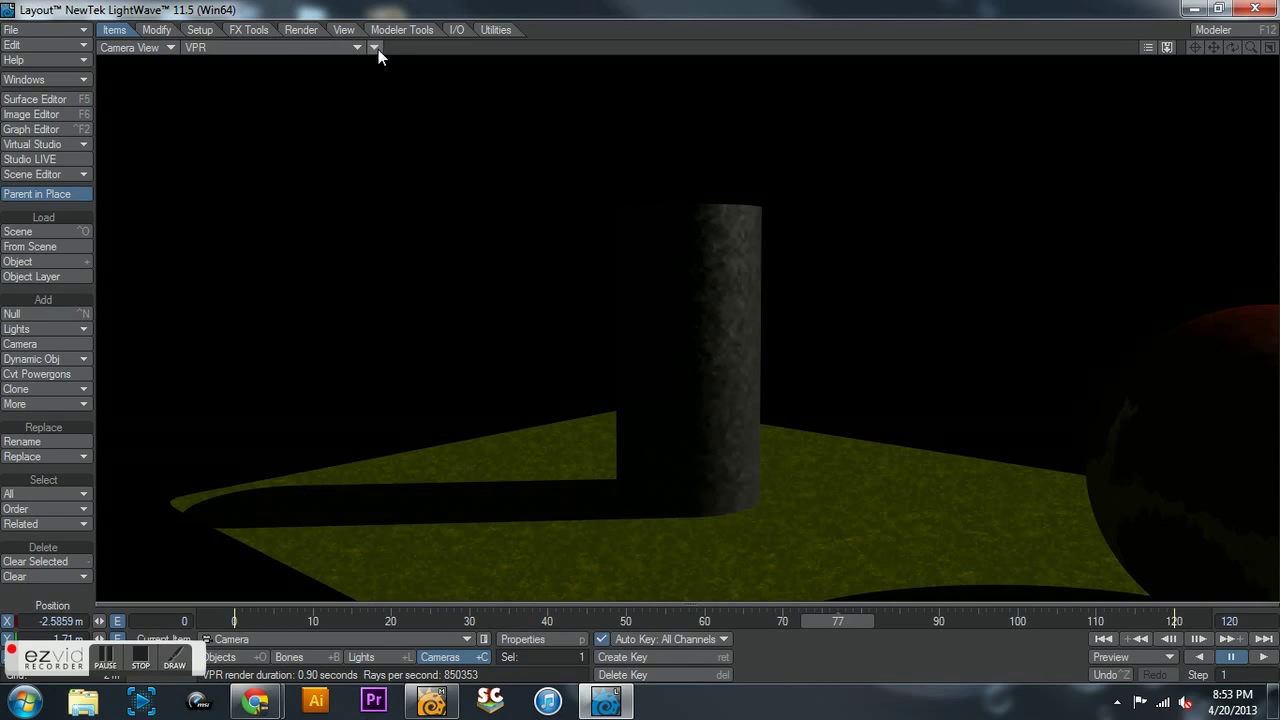
click(274, 48)
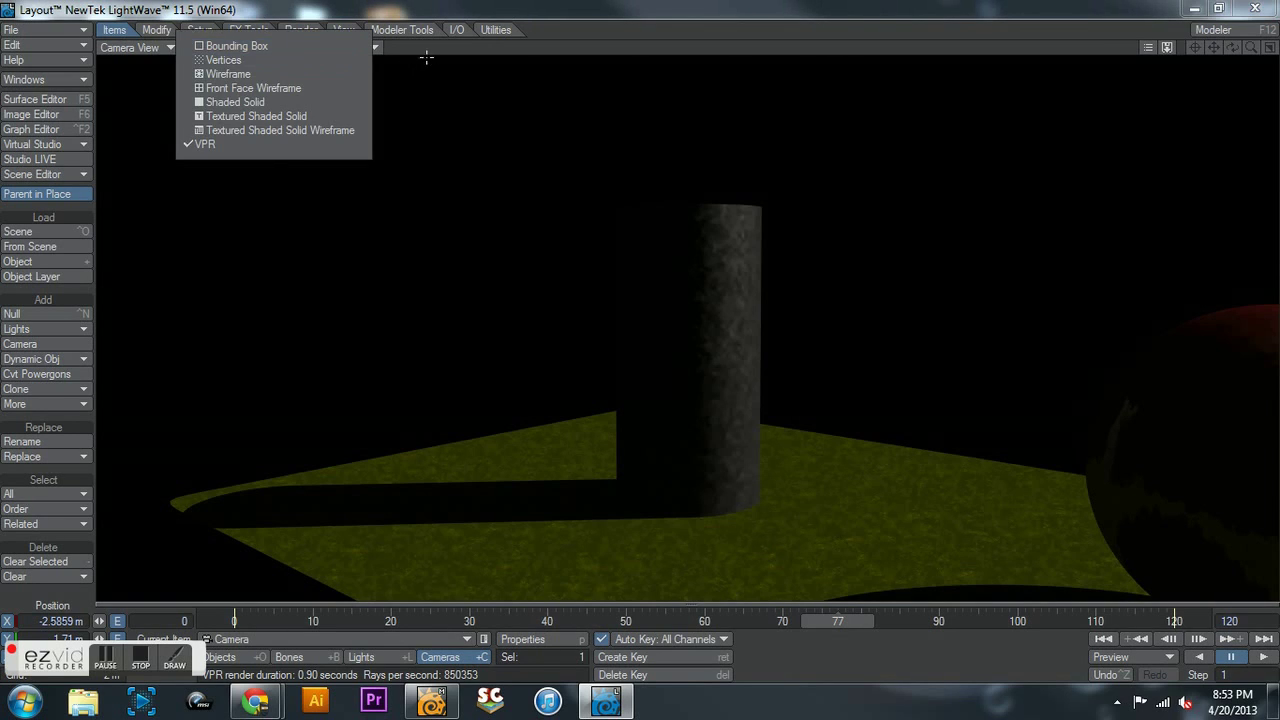
click(375, 47)
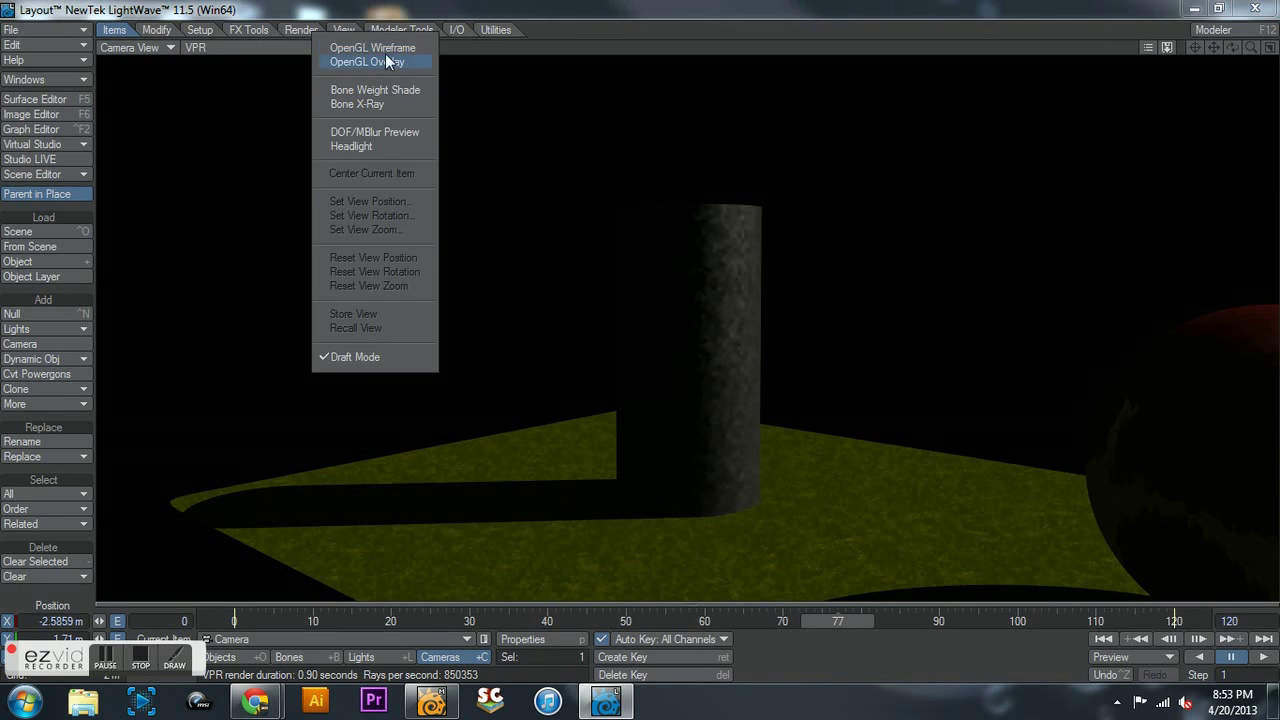
click(385, 63)
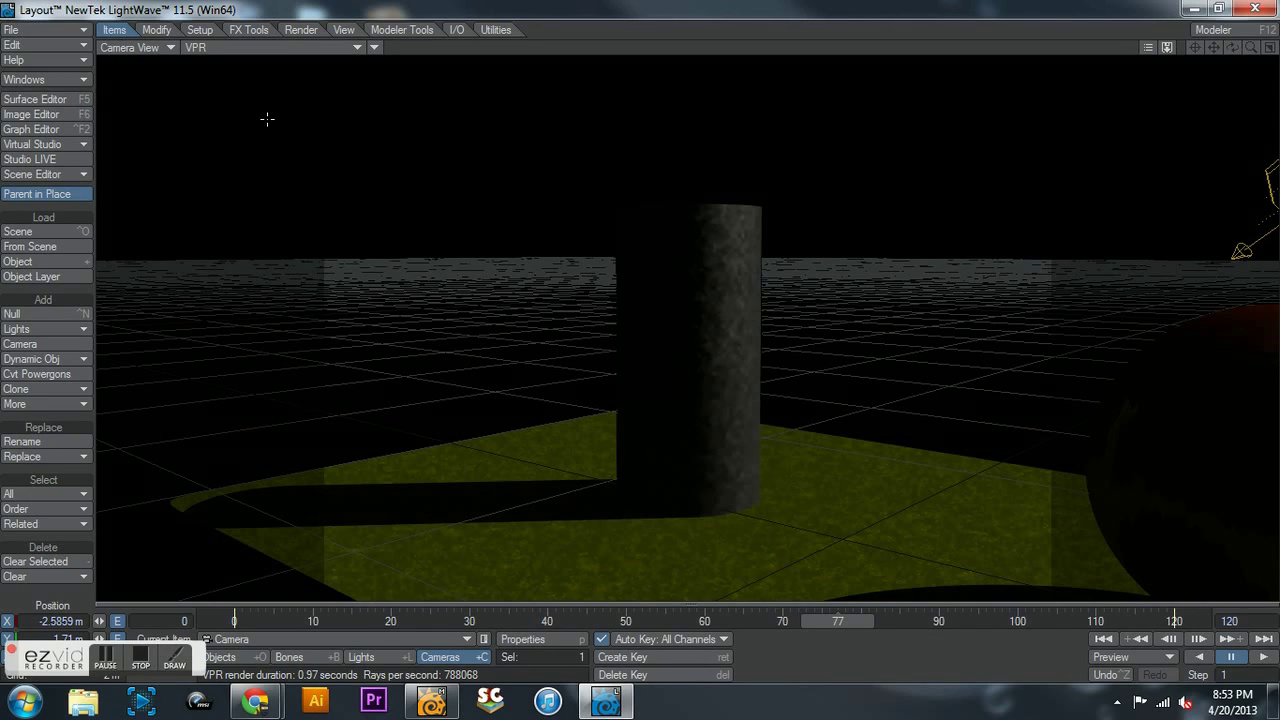
click(374, 47)
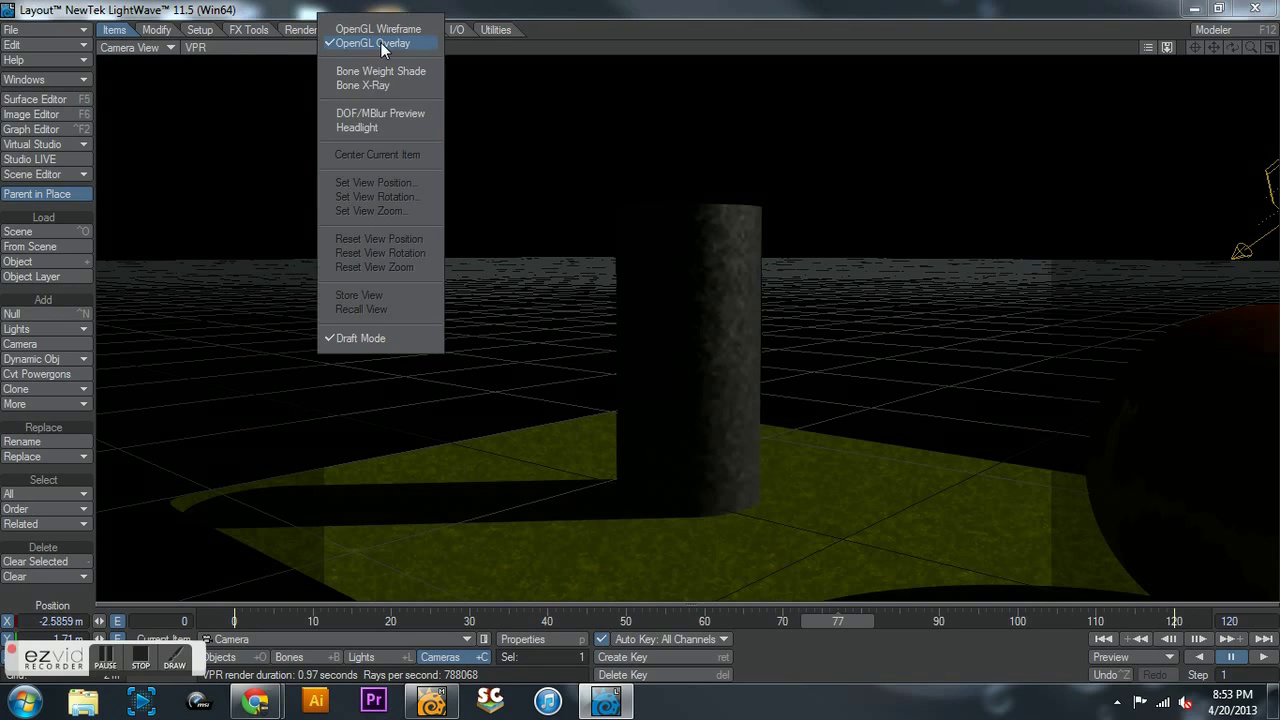
click(378, 117)
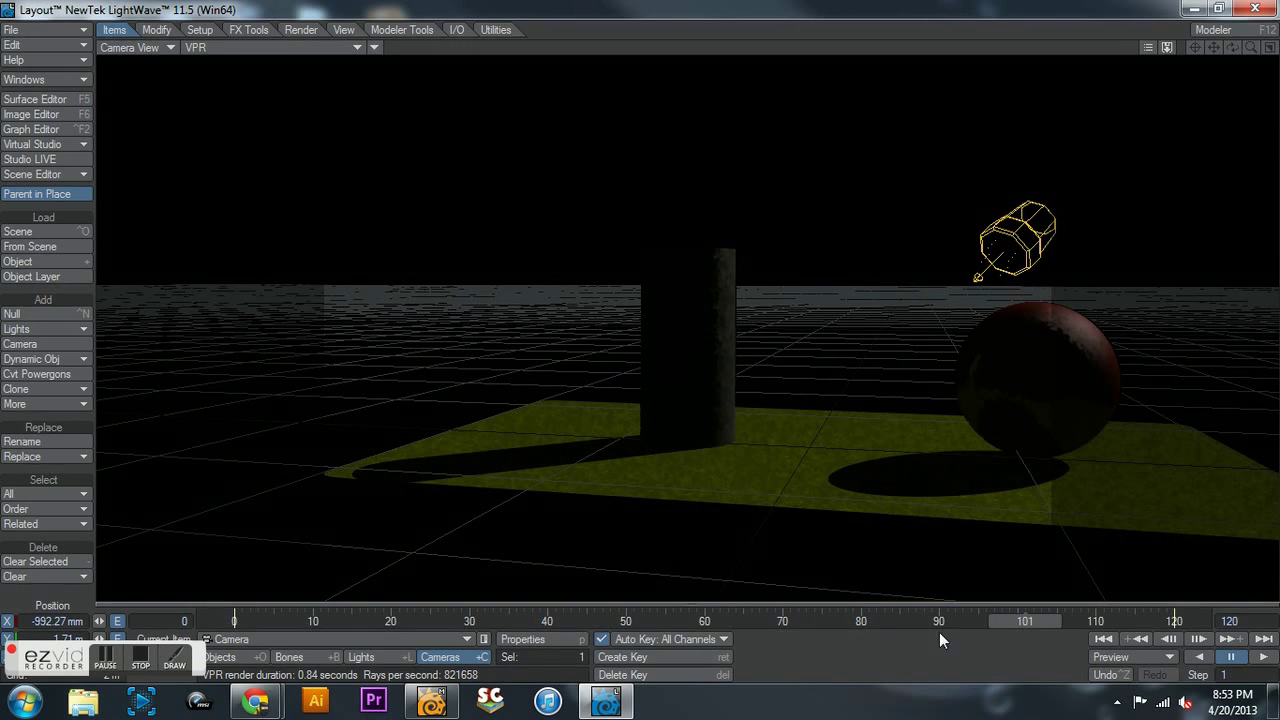
Step: Scrub the animation to frames 19 and 47 to preview the blurred scene
drag(1000, 634, 383, 634)
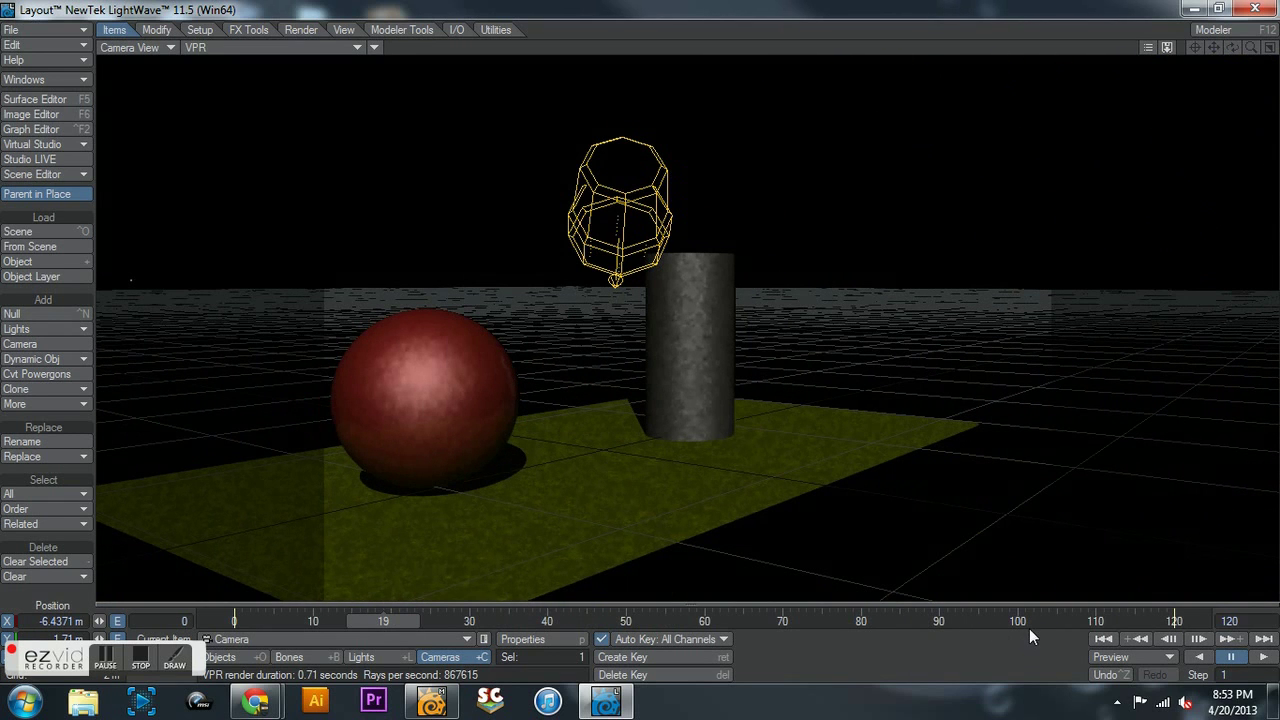
drag(408, 626, 696, 626)
drag(582, 470, 573, 453)
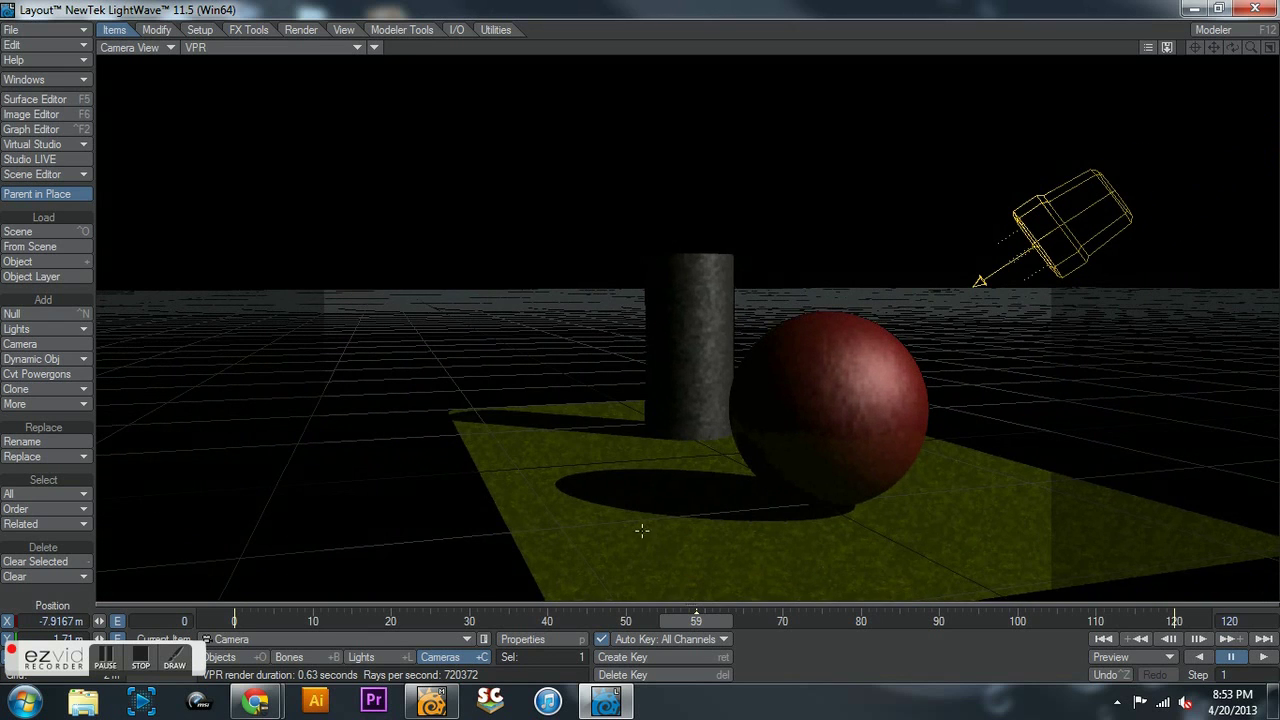
Step: Change the camera's Motion Blur to Dither with a 75% Blur Length
click(540, 639)
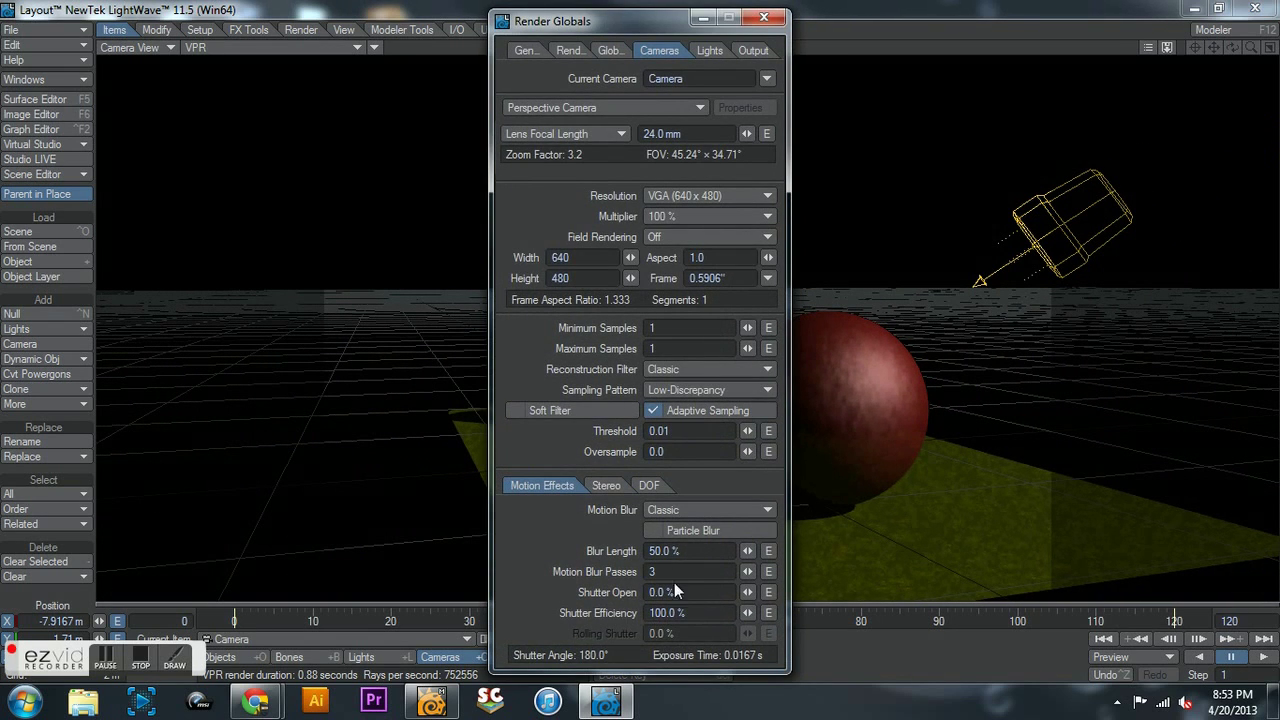
click(652, 531)
click(665, 510)
click(672, 533)
click(690, 551)
text(75)
key(Tab)
click(764, 18)
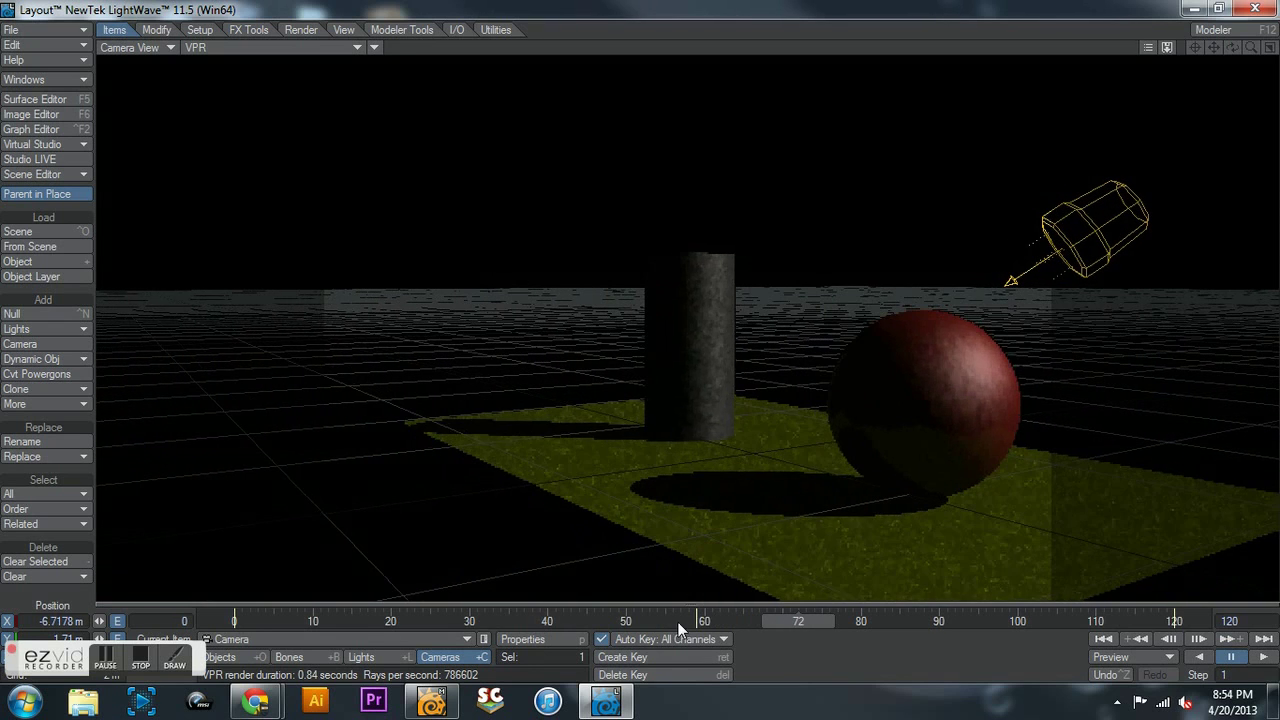
Step: Play and pause the camera animation, switch the viewport to Textured Shaded Solid, and scrub back to frame 48
click(1264, 658)
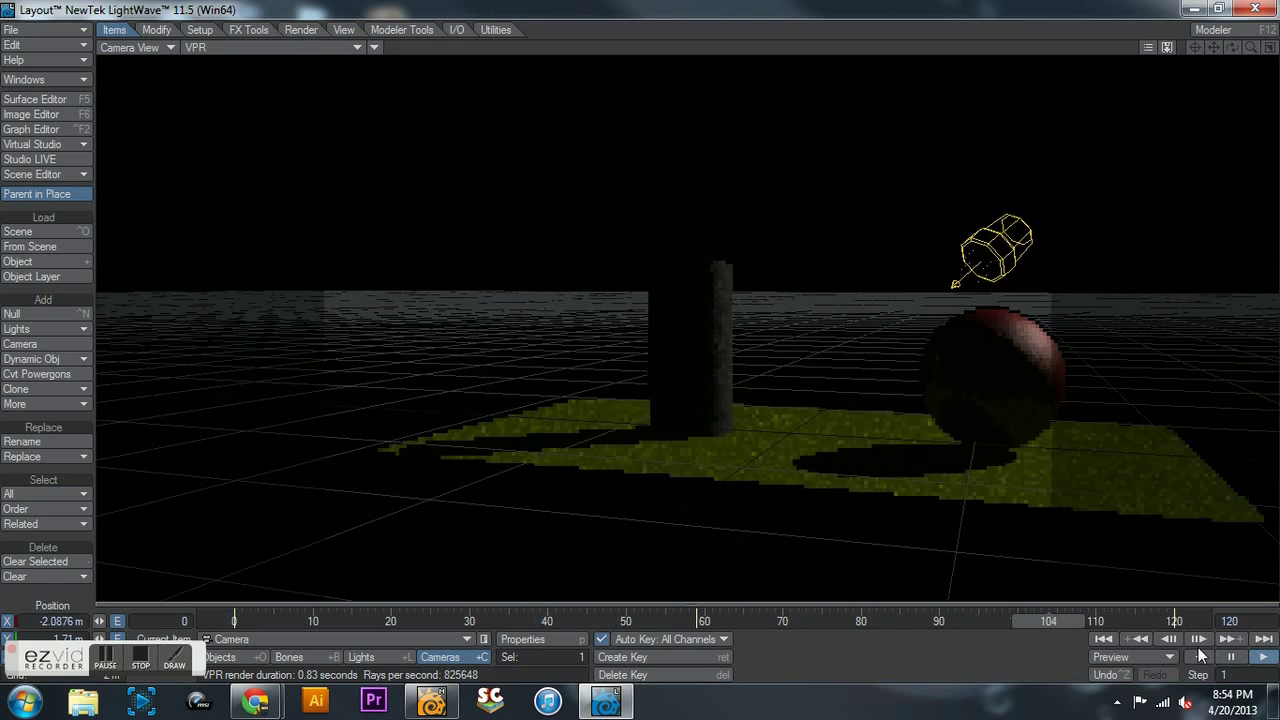
click(1228, 657)
click(222, 52)
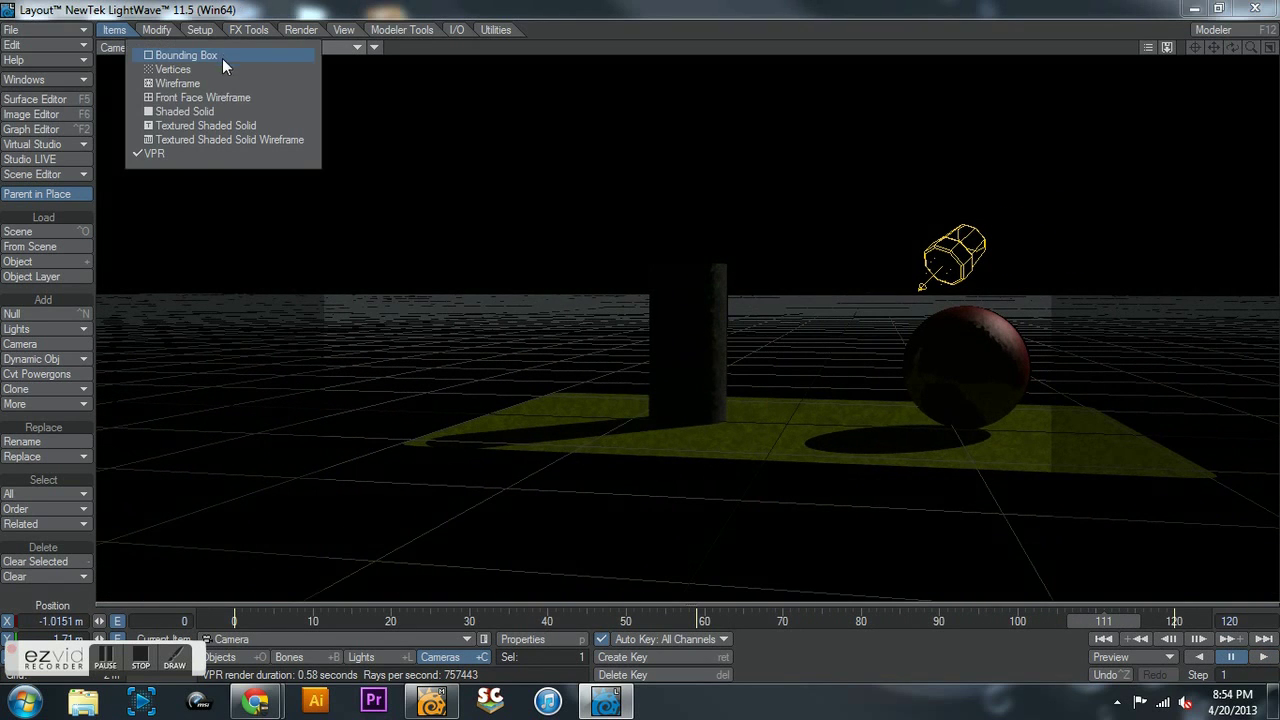
click(198, 125)
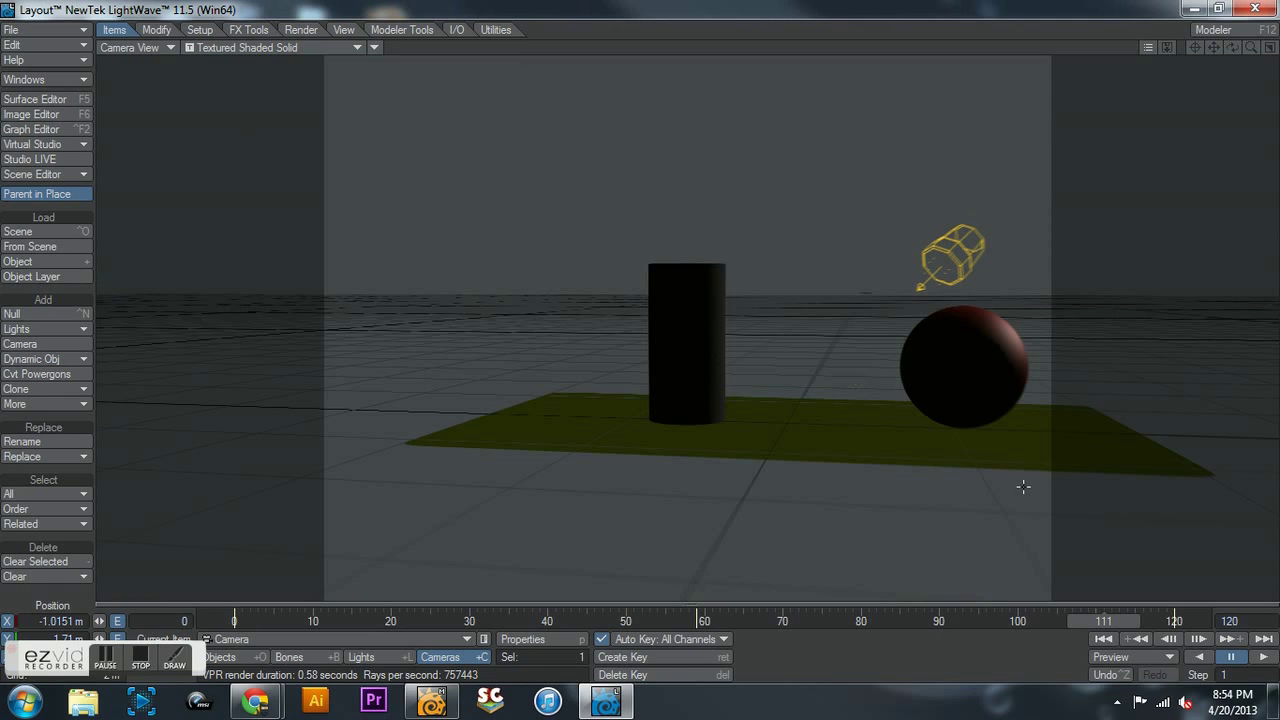
drag(1080, 618, 587, 620)
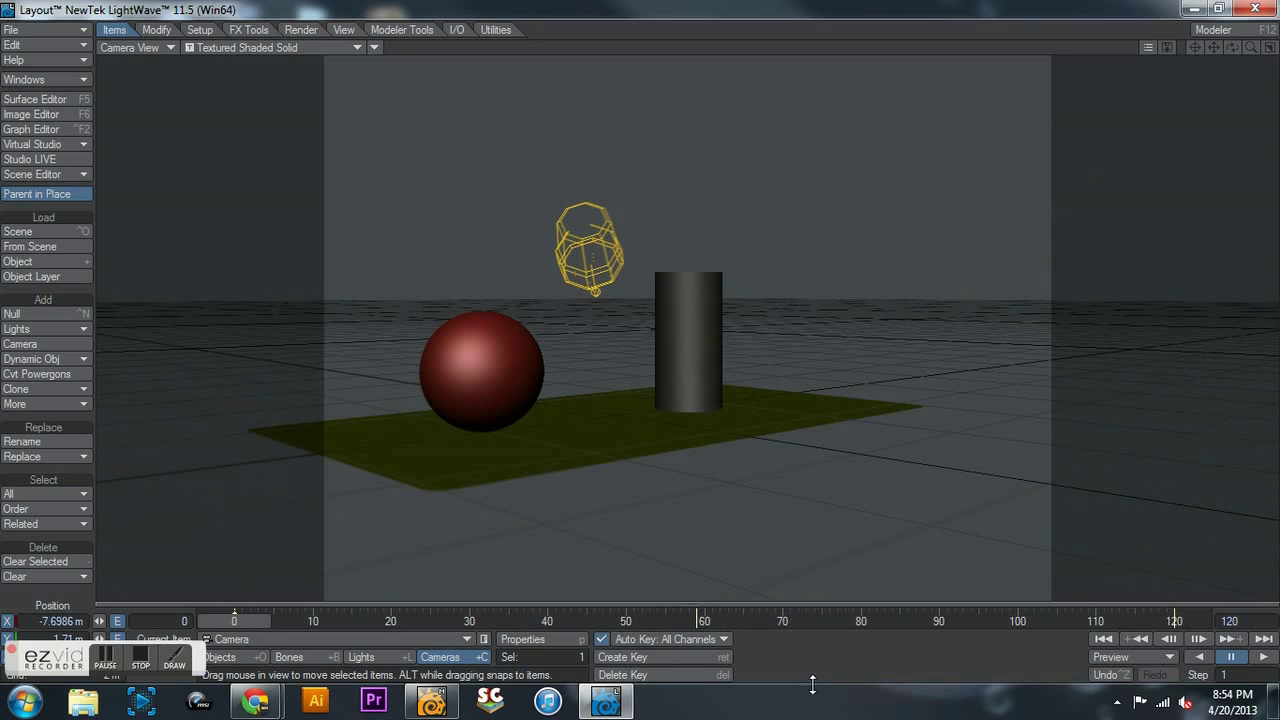
Step: Set the Motion Blur type back to Classic in Render Globals
click(559, 637)
click(685, 509)
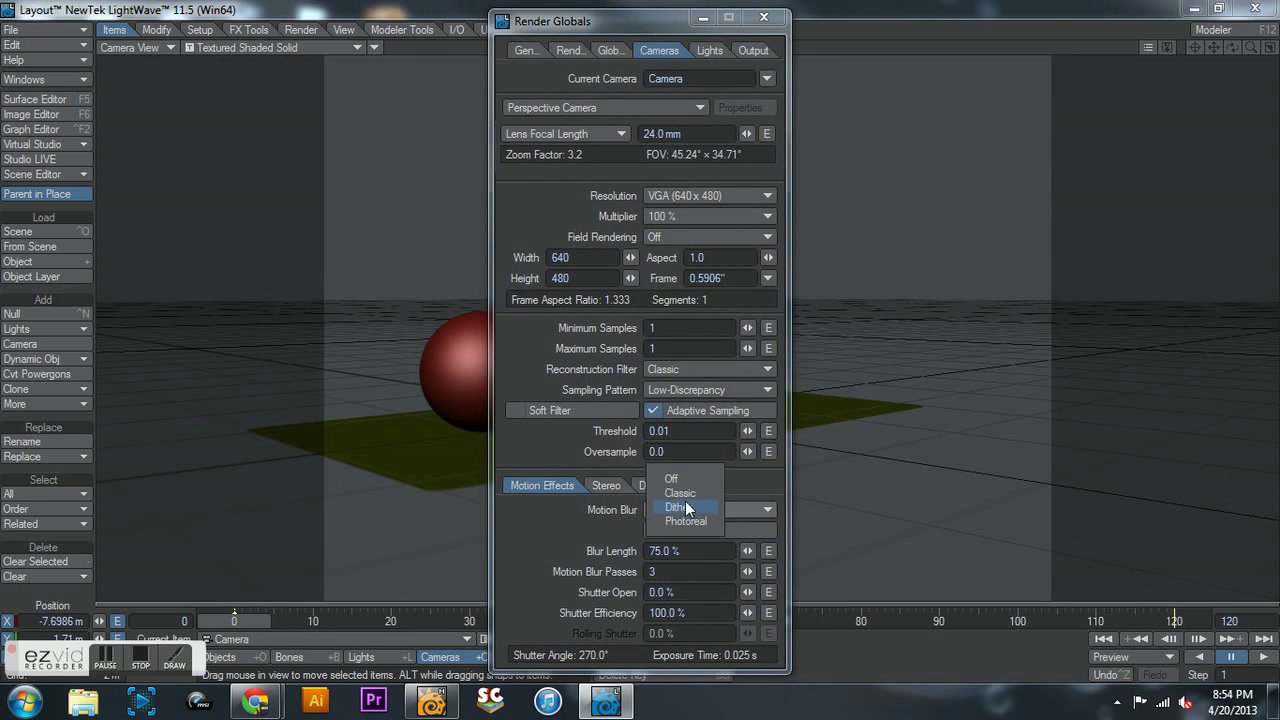
click(680, 508)
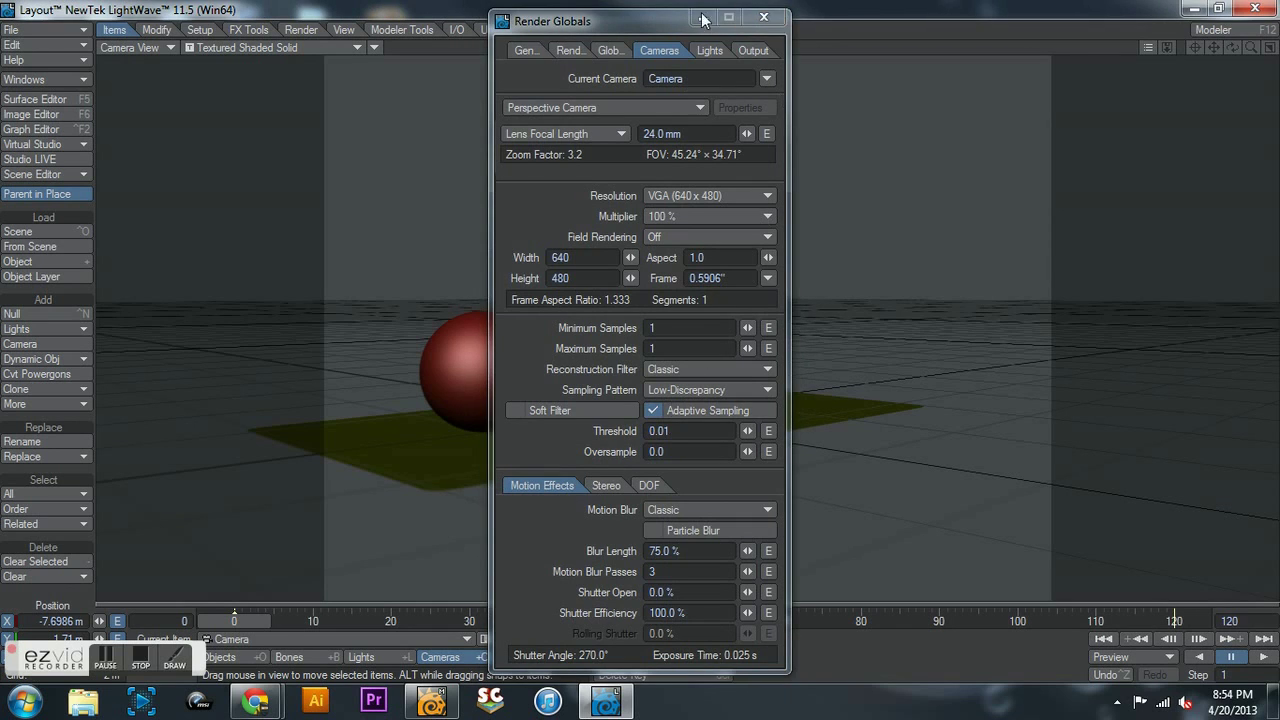
click(763, 17)
Step: Move the timeline, return the viewport to the VPR live preview, and render the frame with F9
drag(251, 626, 665, 622)
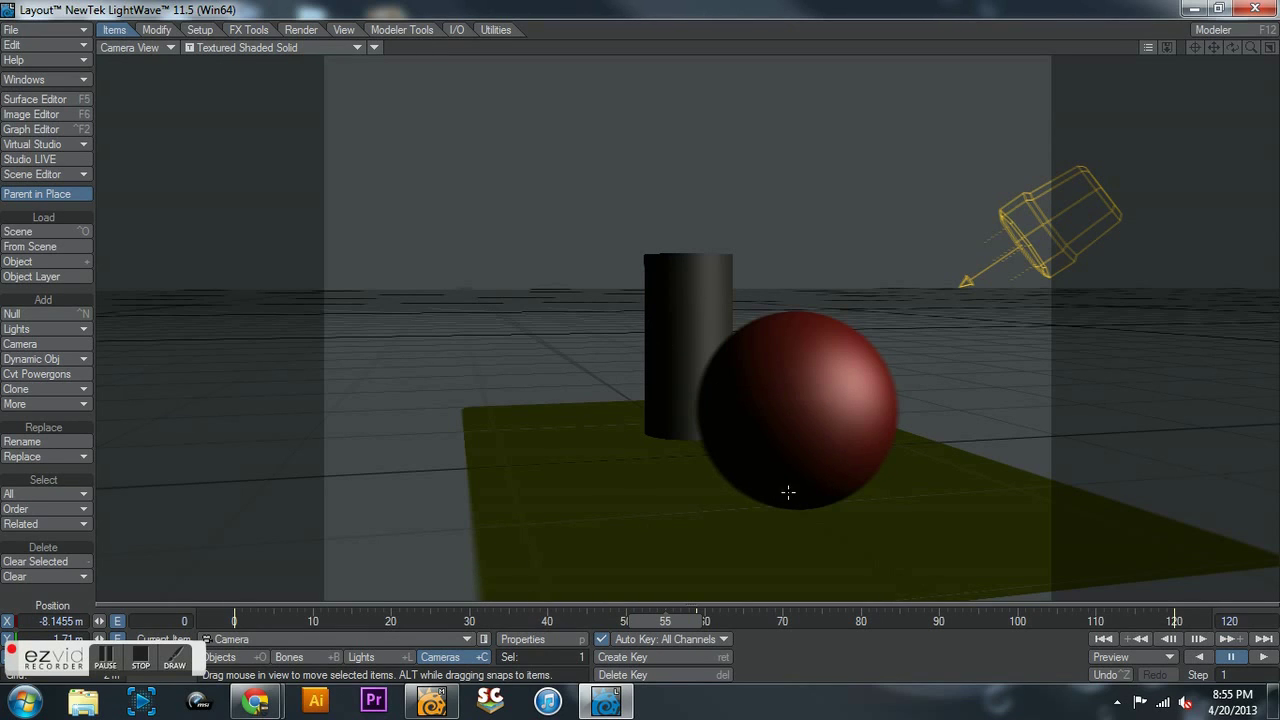
click(211, 46)
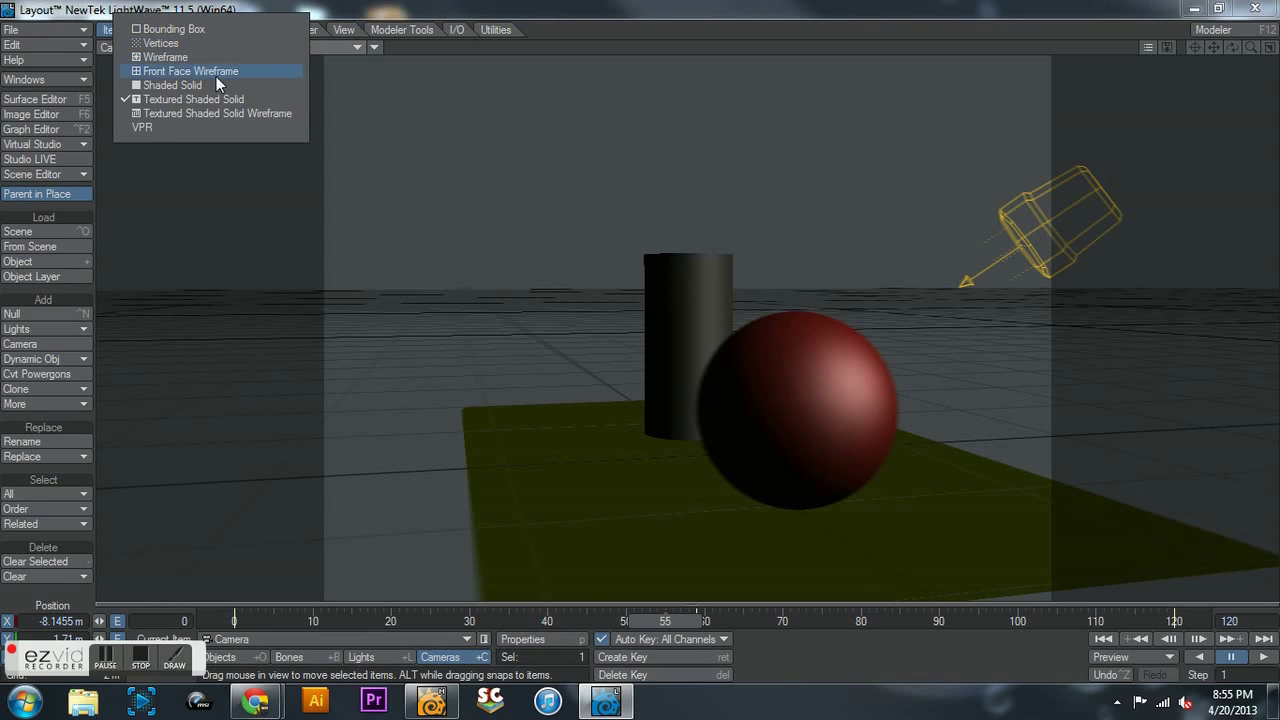
click(142, 127)
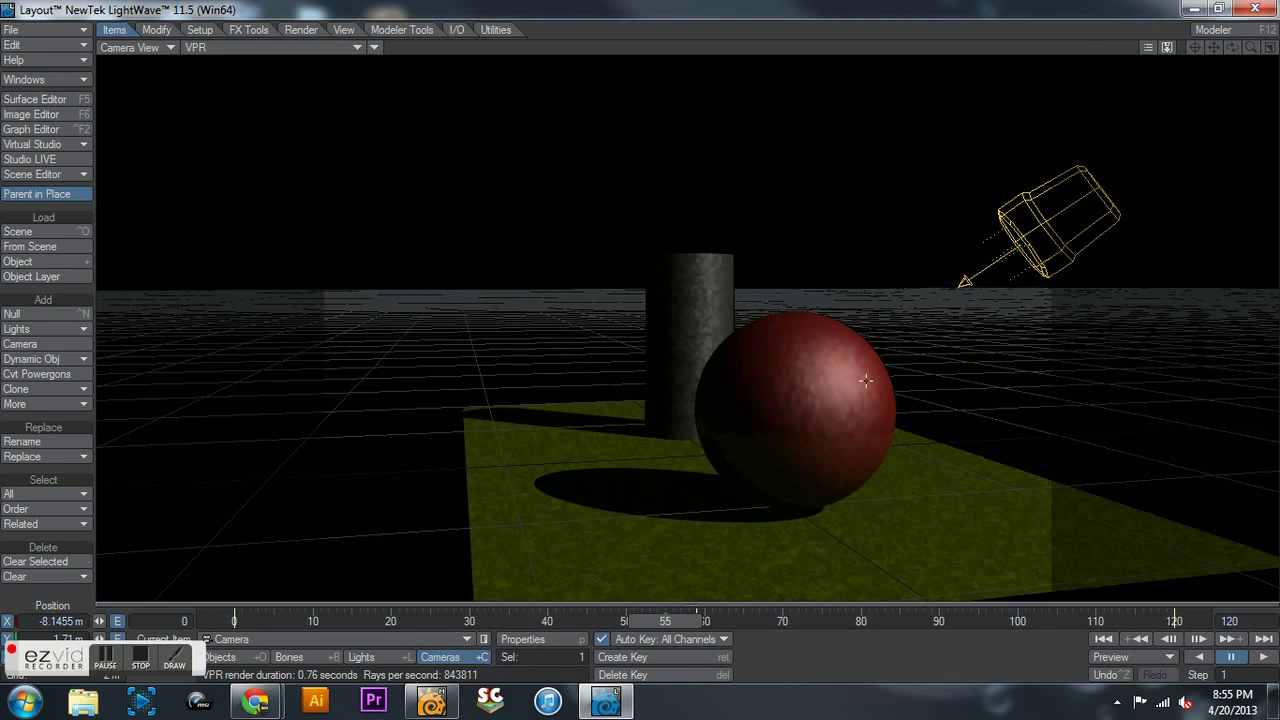
key(F9)
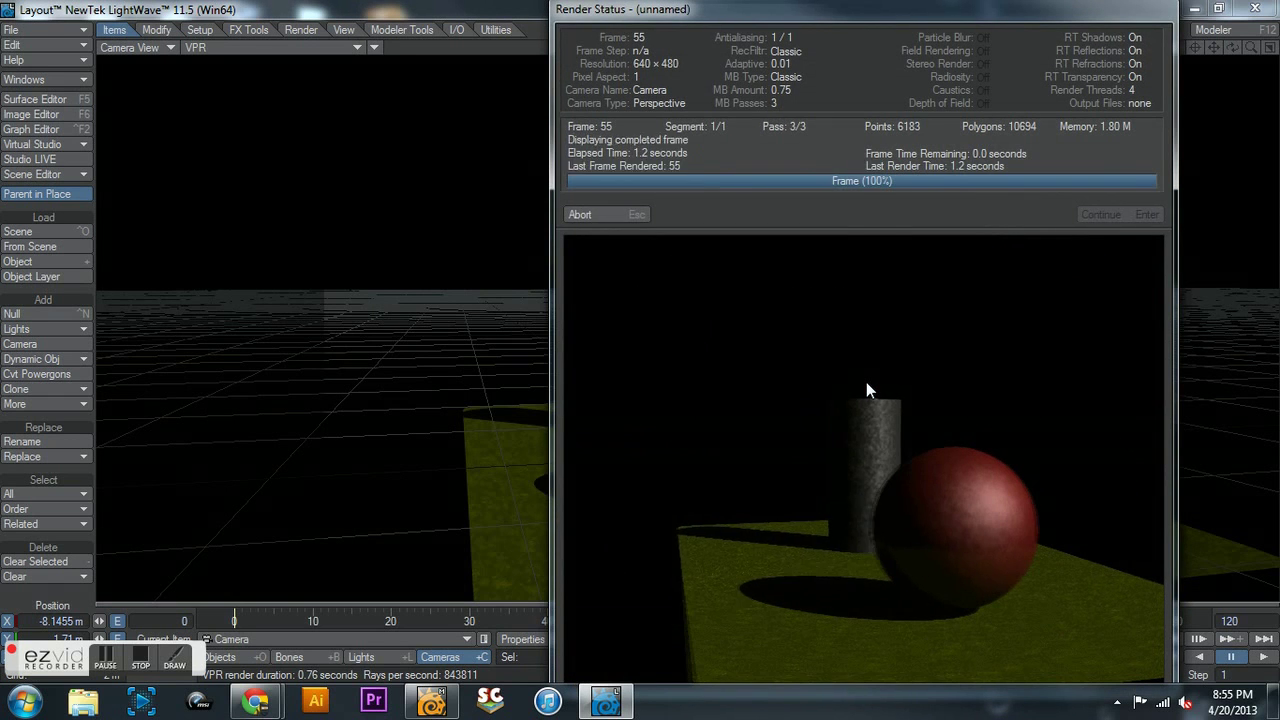
Step: Dismiss Render Status and the Image Viewer, then check the 640 × 480 resolution and samples in Render Globals
click(1100, 215)
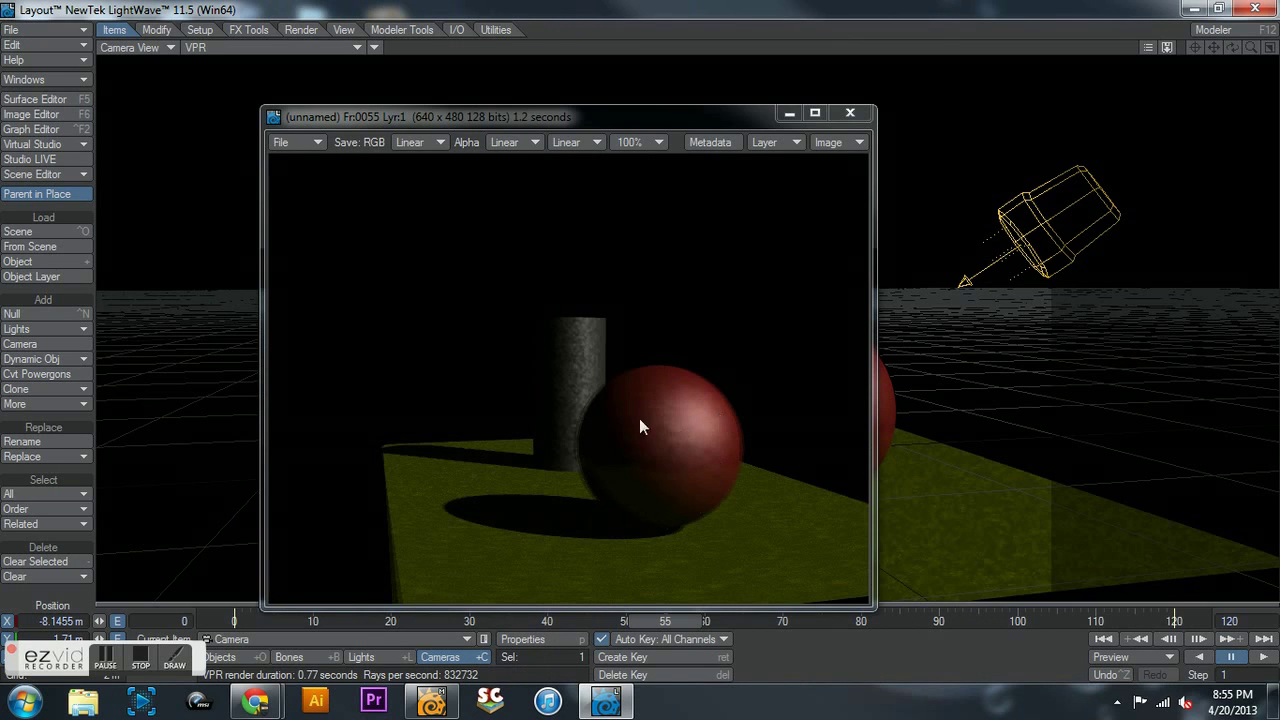
click(850, 113)
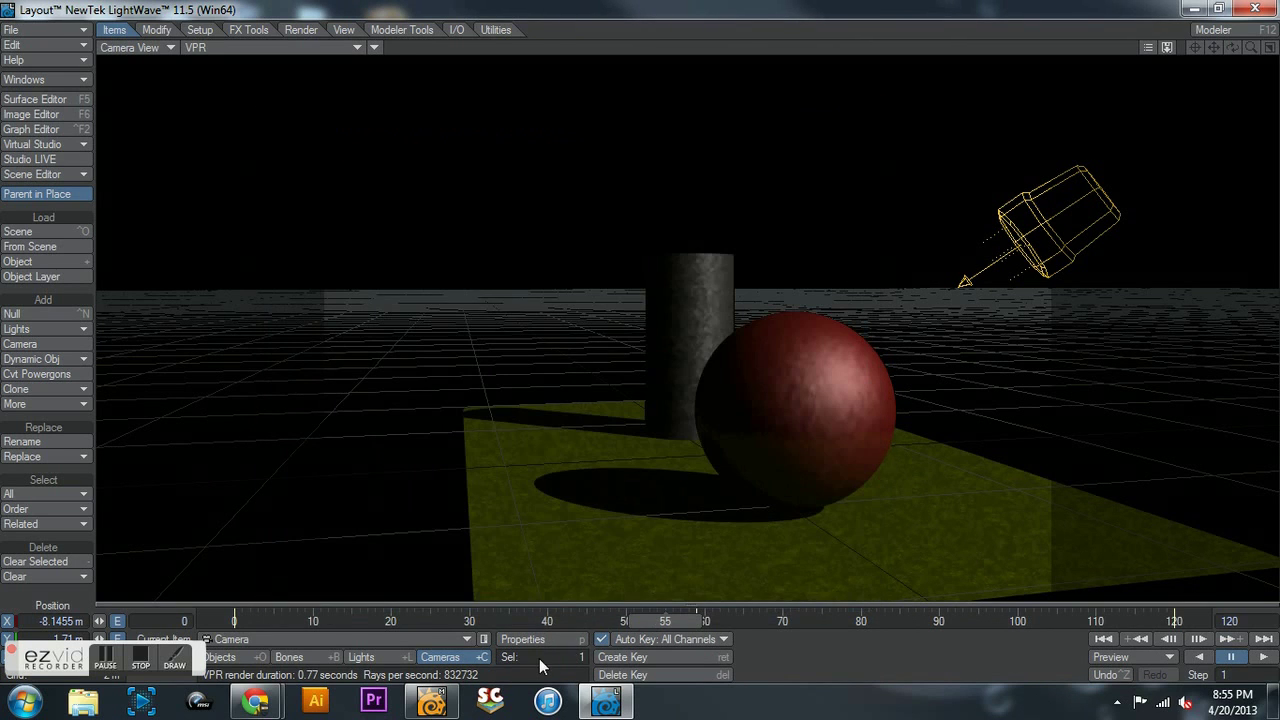
click(538, 639)
drag(582, 257, 550, 257)
key(Tab)
key(Tab)
key(Tab)
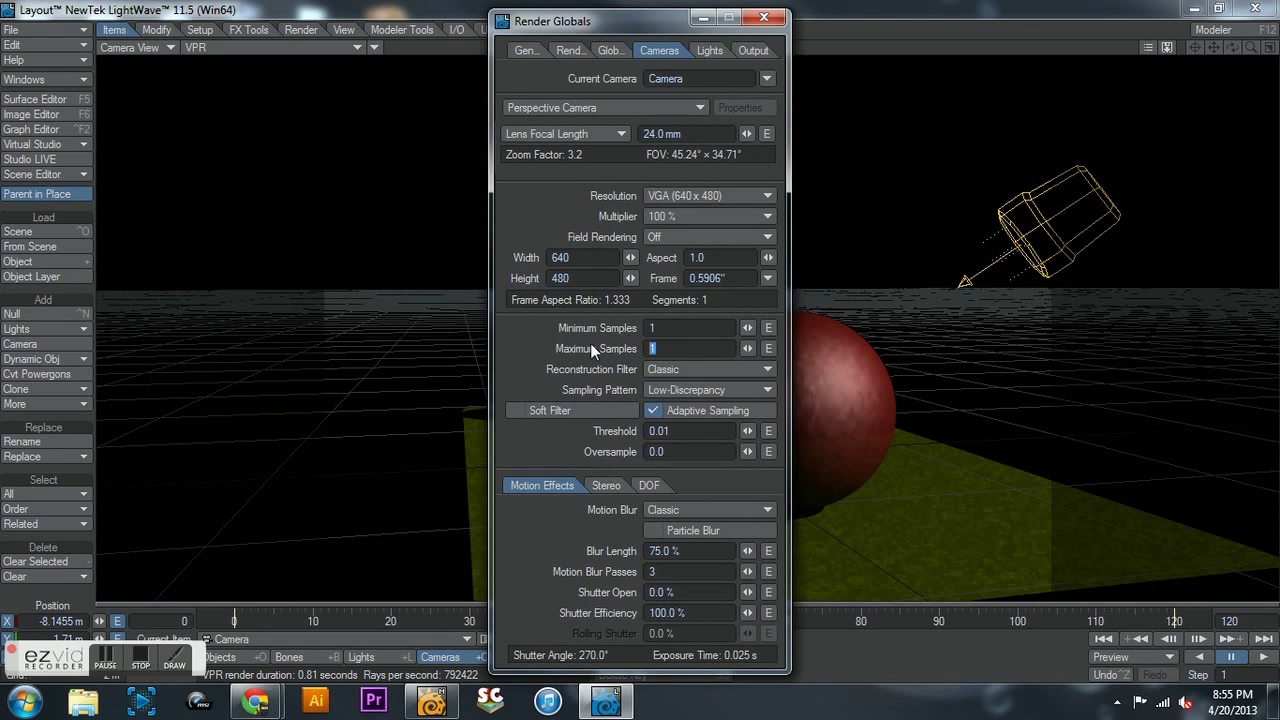
click(764, 18)
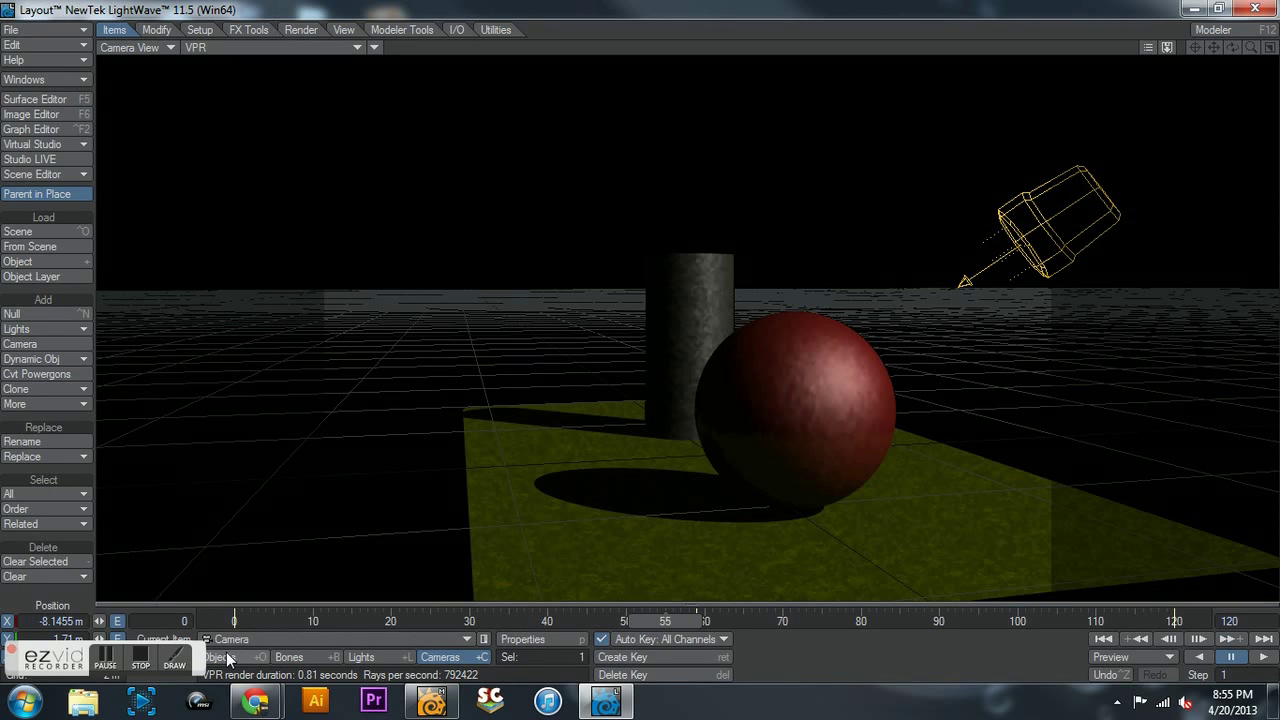
Step: In Modeler, cut the whole ground plane and paste it into an empty layer
mouse_move(445, 712)
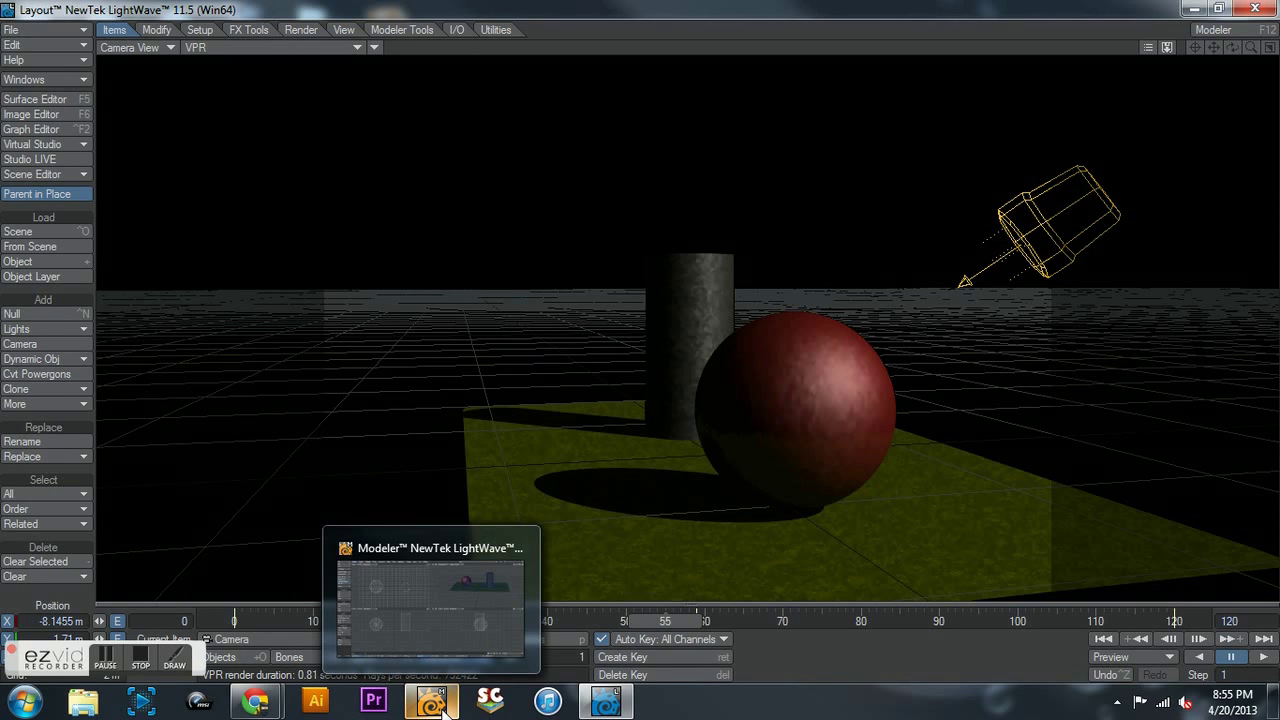
click(430, 590)
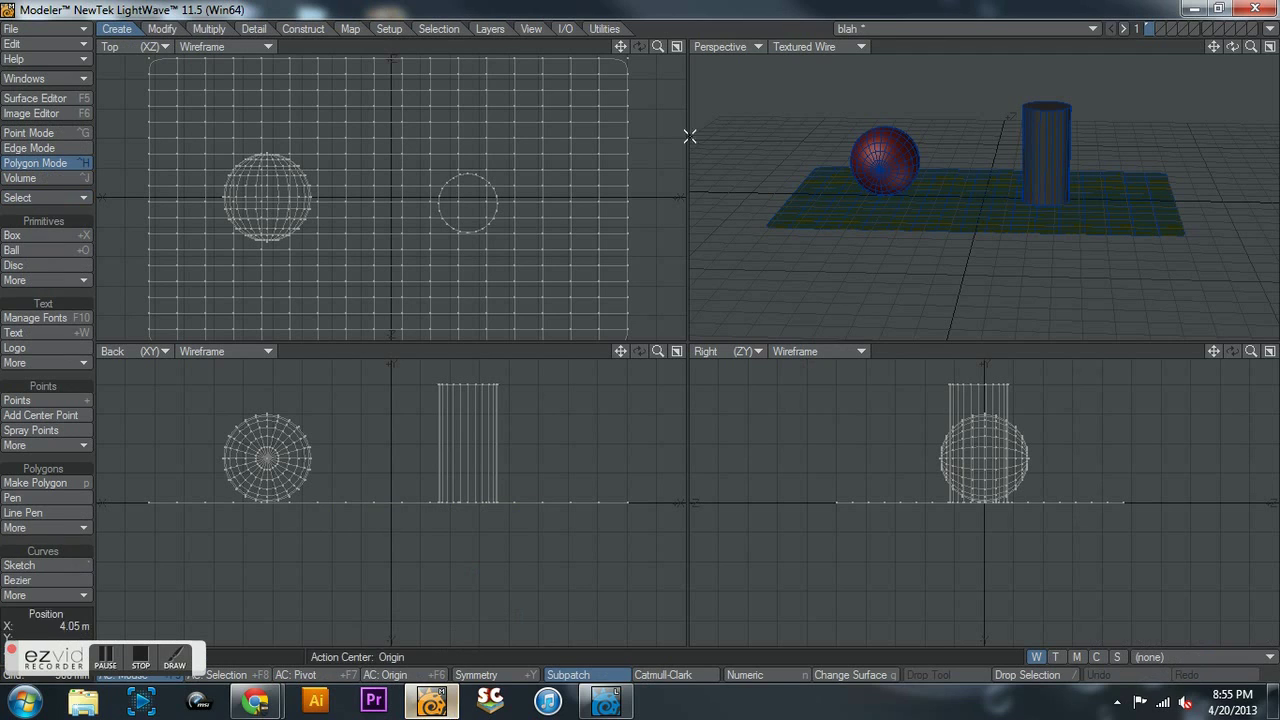
drag(1033, 210, 1003, 215)
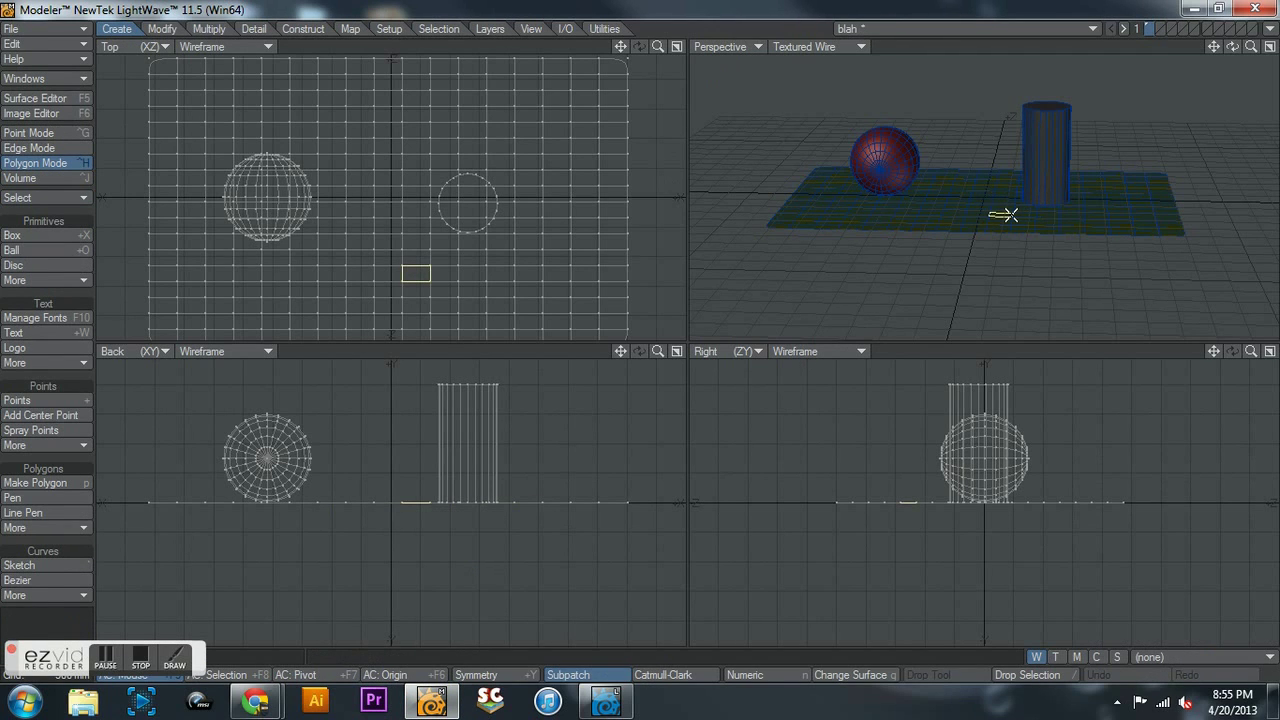
key(])
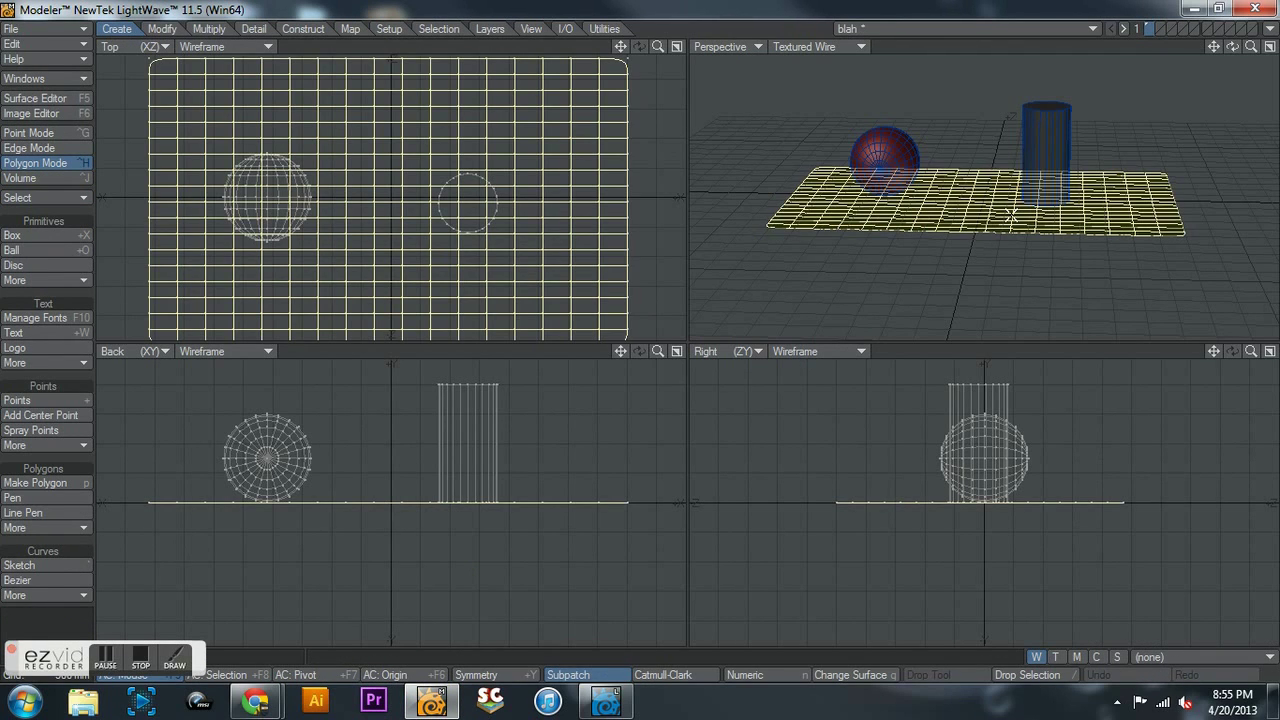
key(Delete)
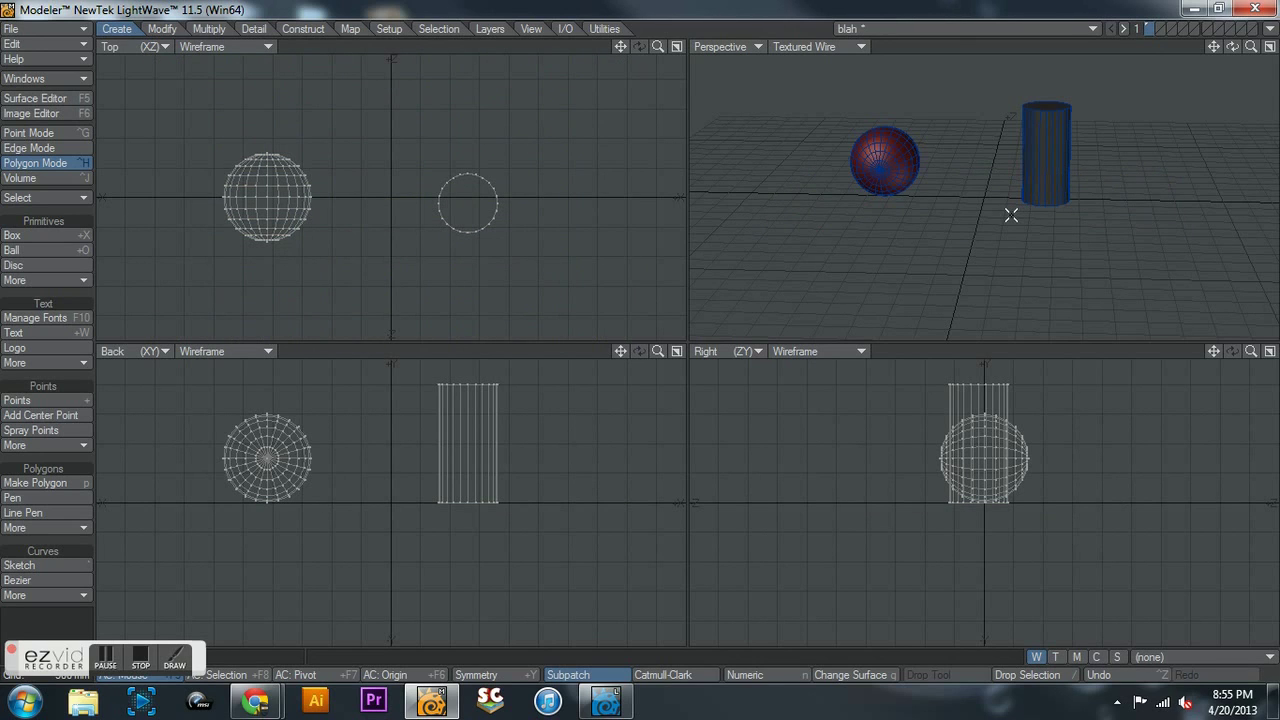
click(1158, 28)
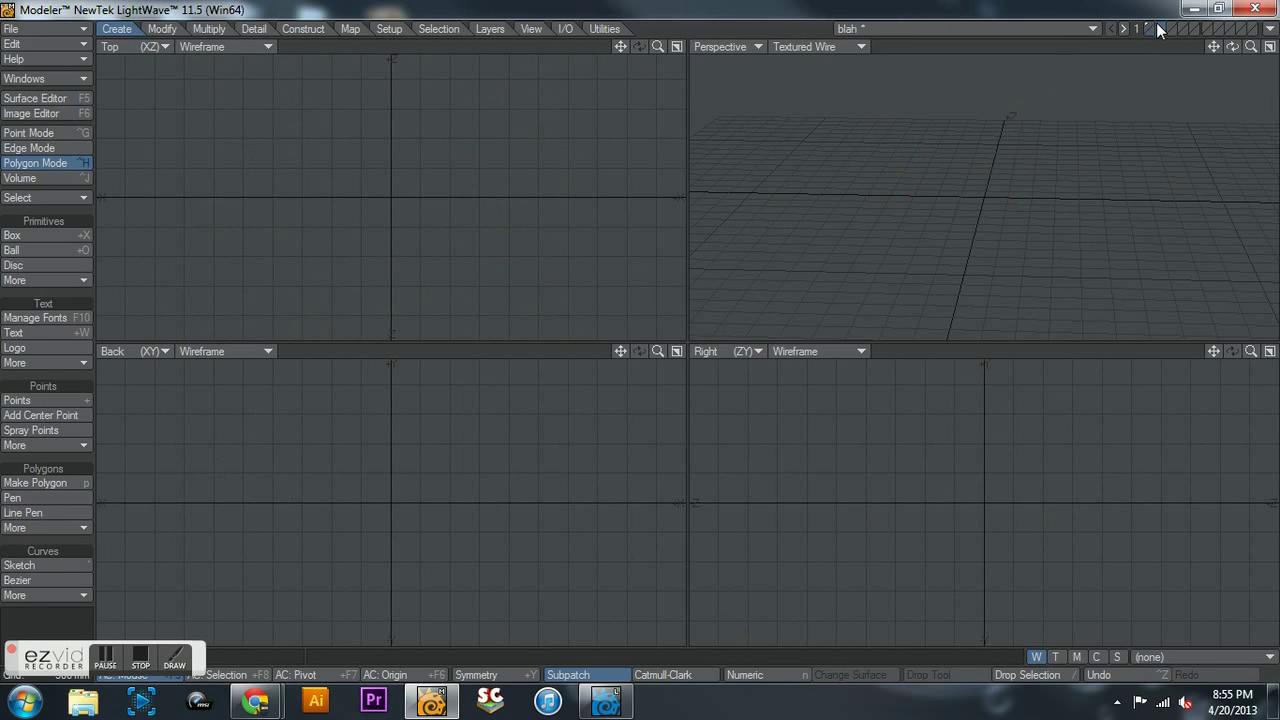
key(ctrl+v)
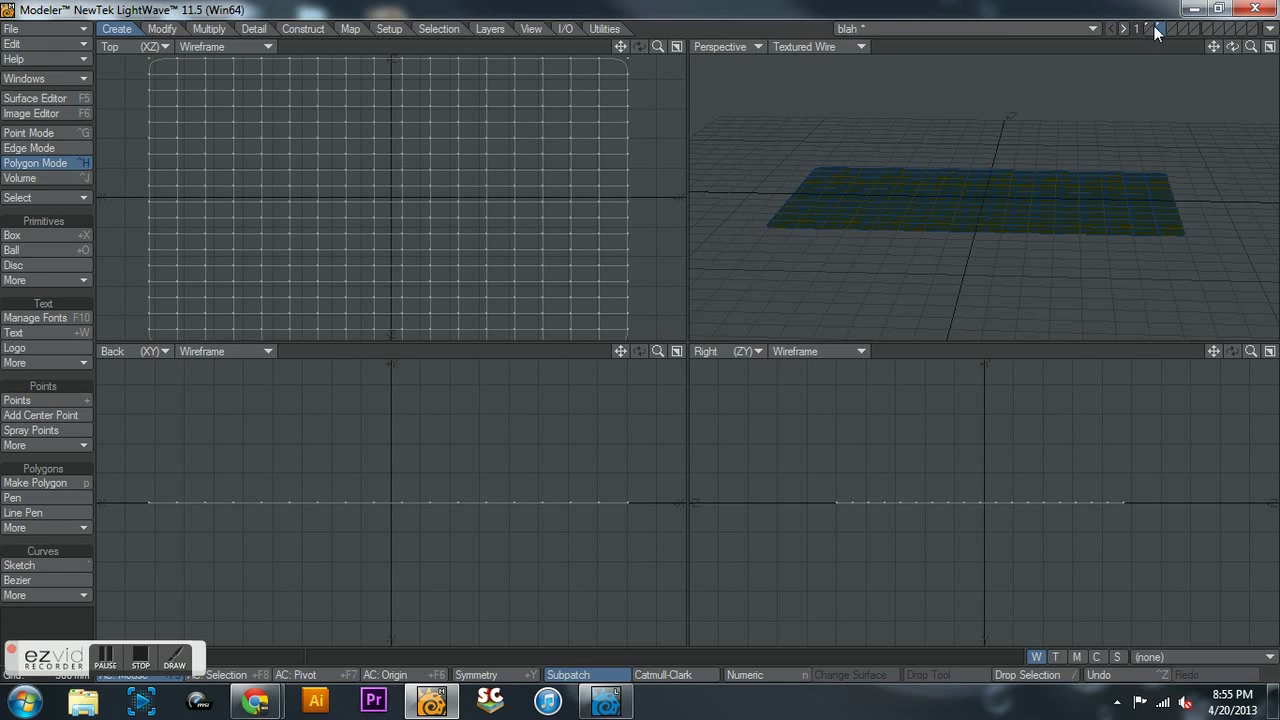
Step: Keep the ground plane layer in the foreground with the sphere and cylinder layer as background
click(1149, 28)
click(1157, 28)
click(1150, 28)
click(1157, 28)
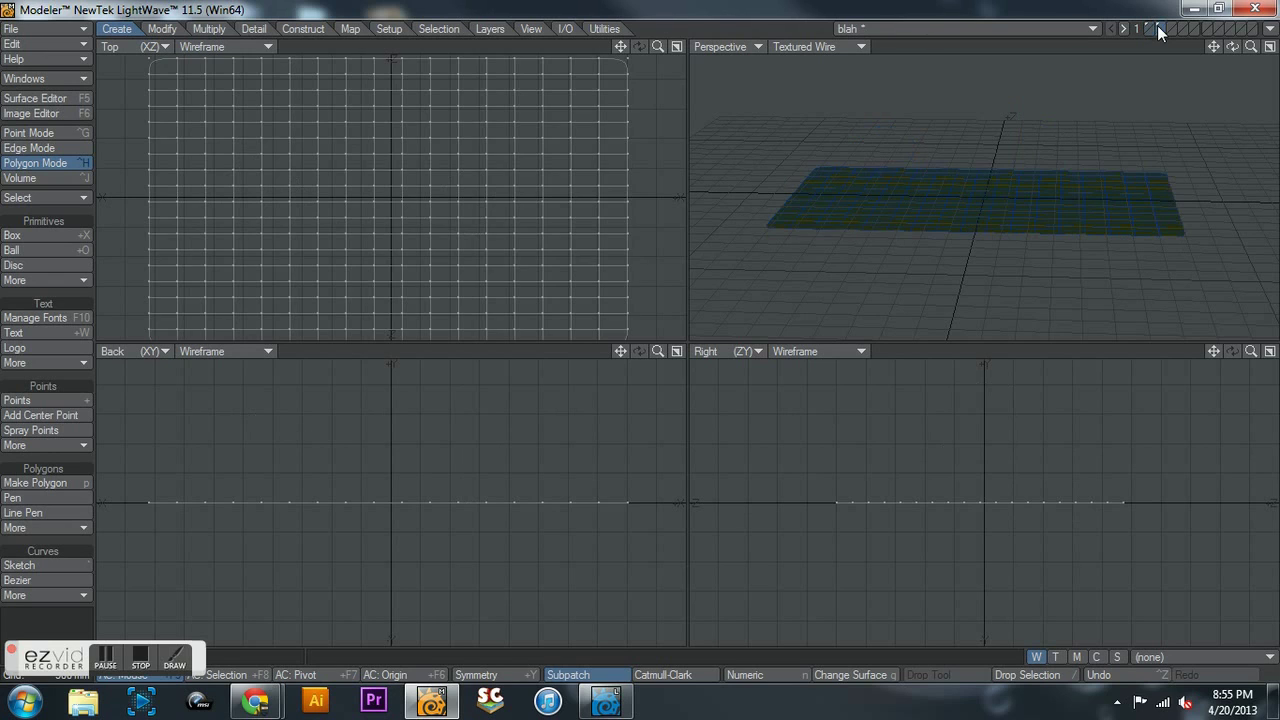
click(1151, 28)
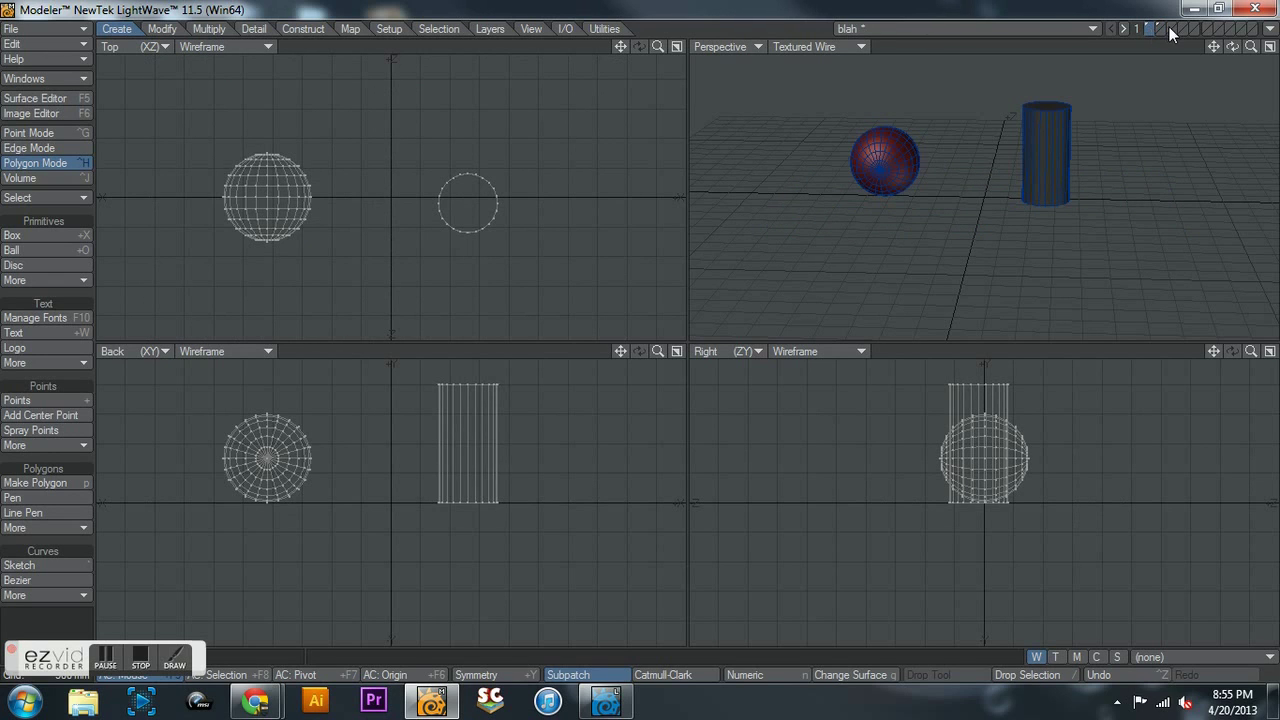
click(1162, 28)
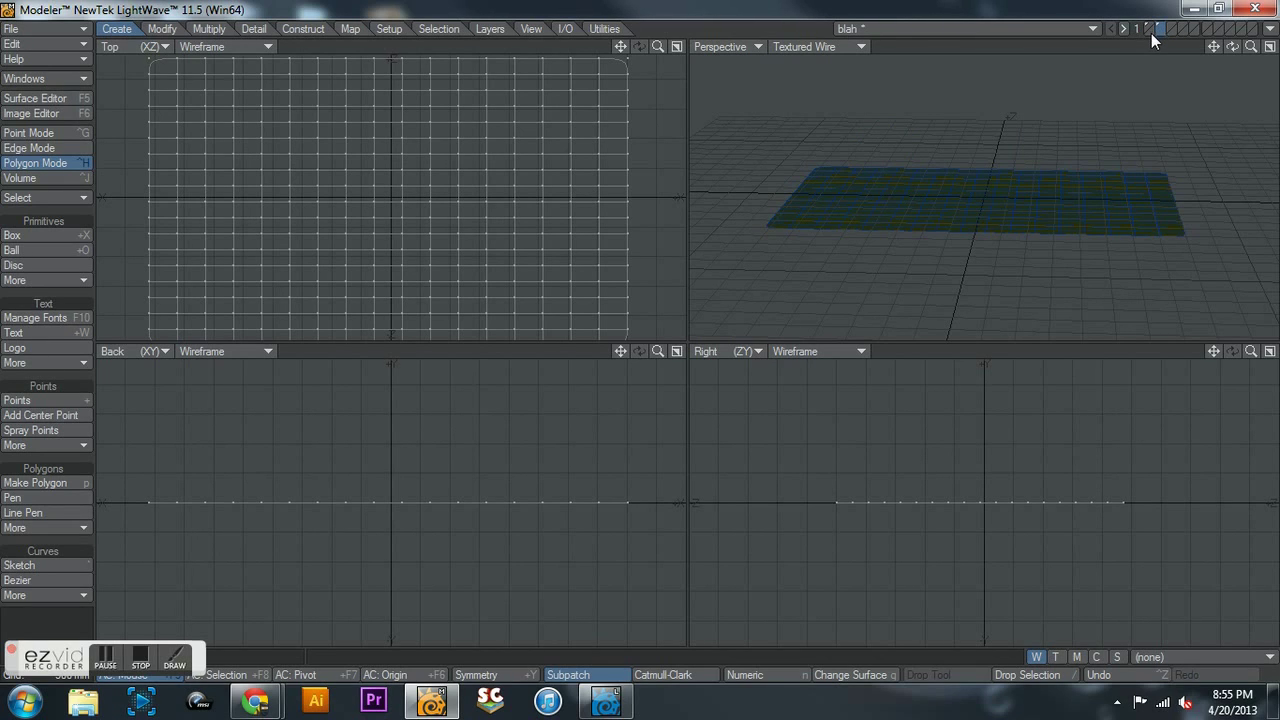
click(1151, 33)
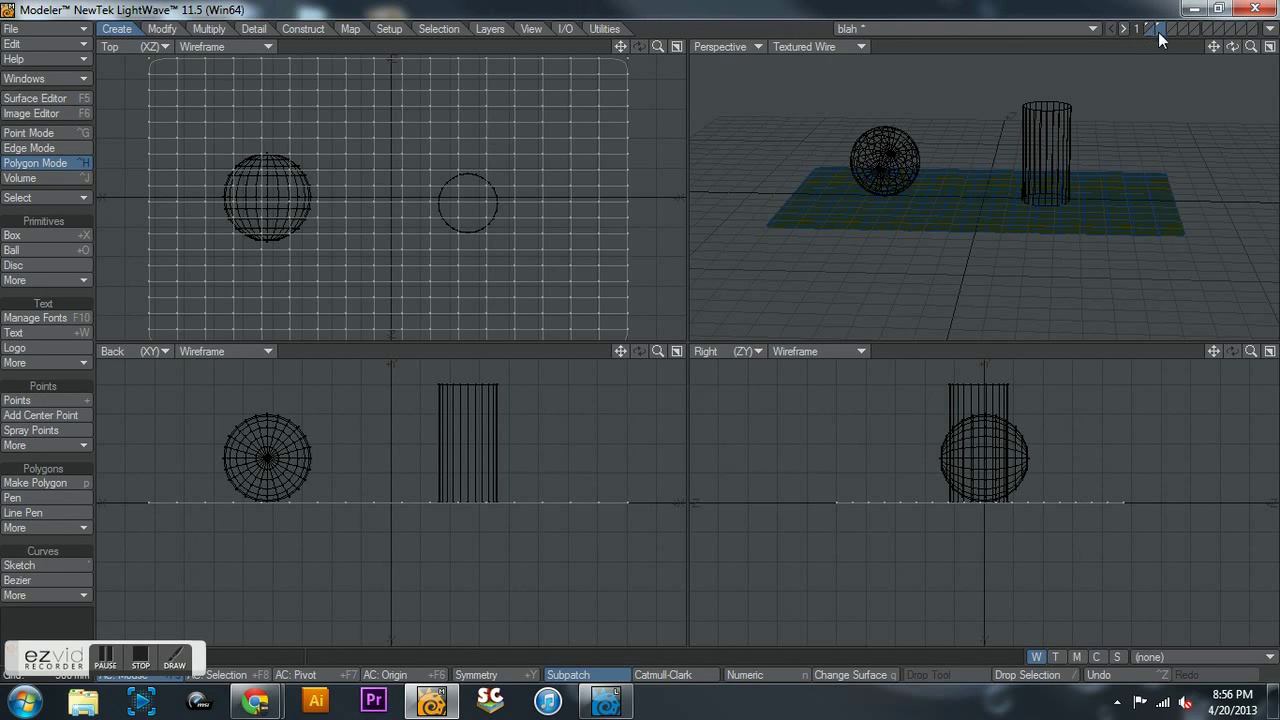
Step: Orbit the Perspective view to look down on the scene, then return to Layout
drag(1232, 47, 1143, 126)
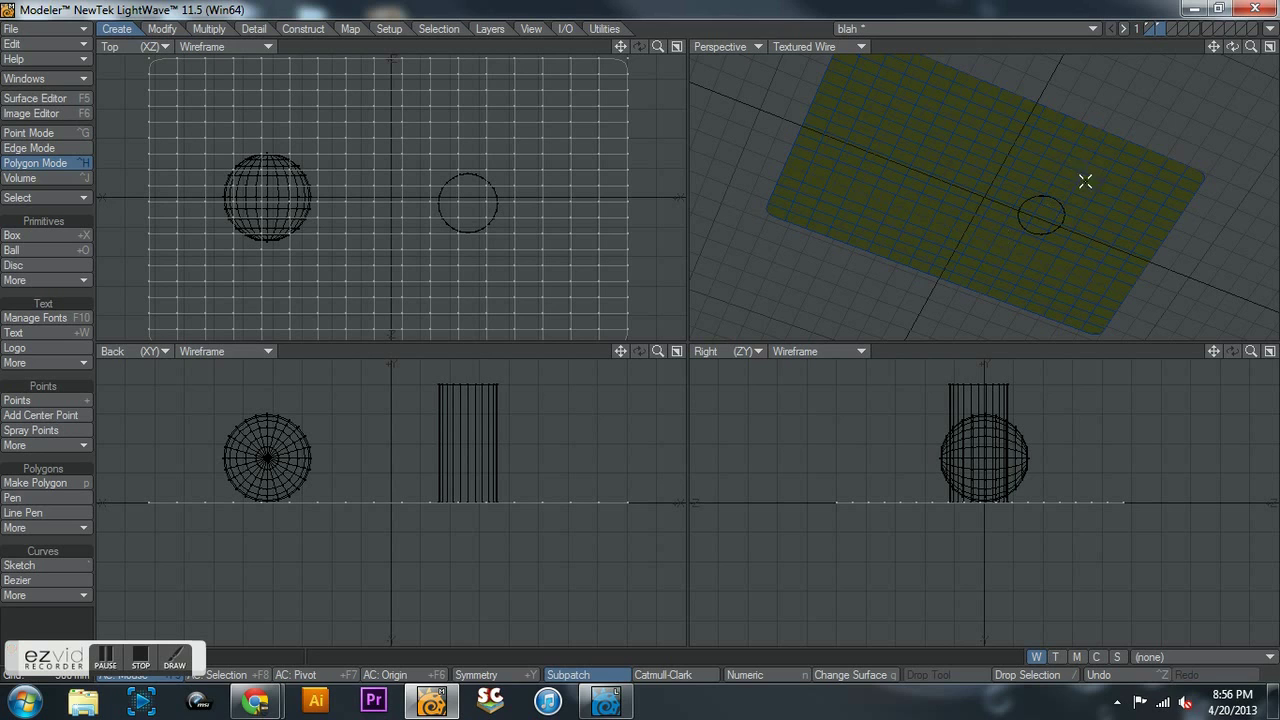
drag(1232, 47, 1232, 47)
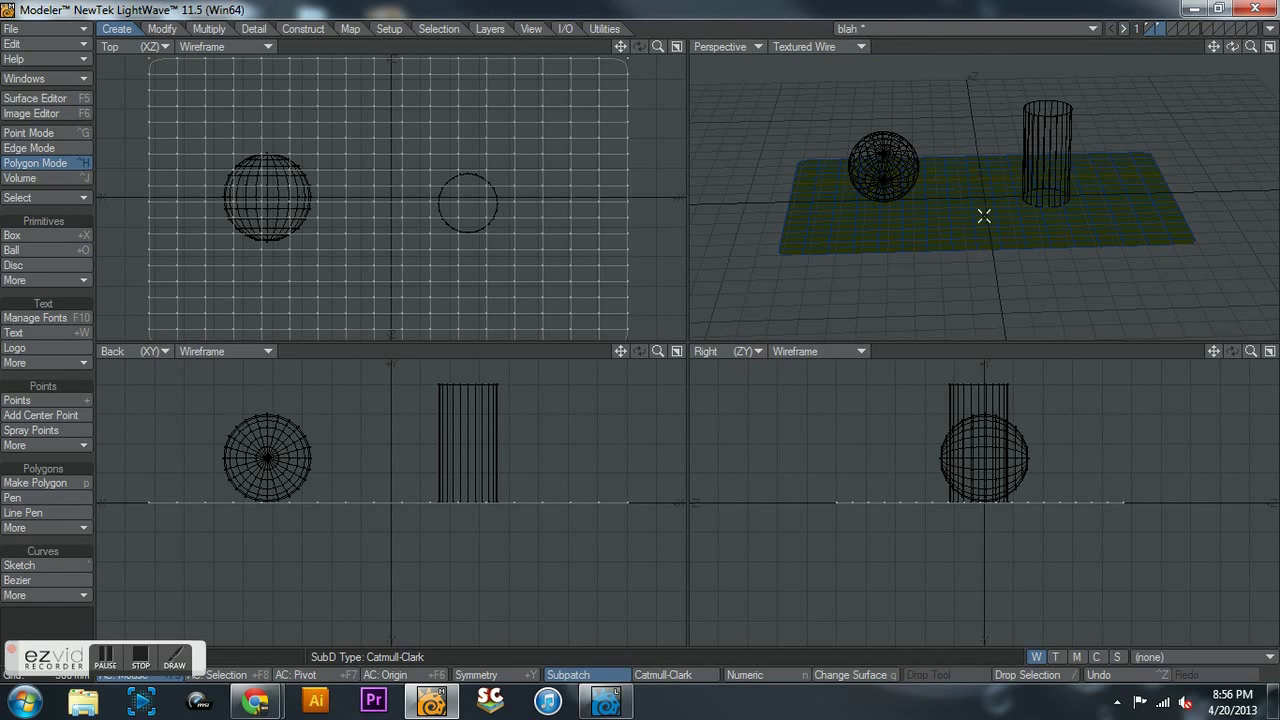
click(606, 704)
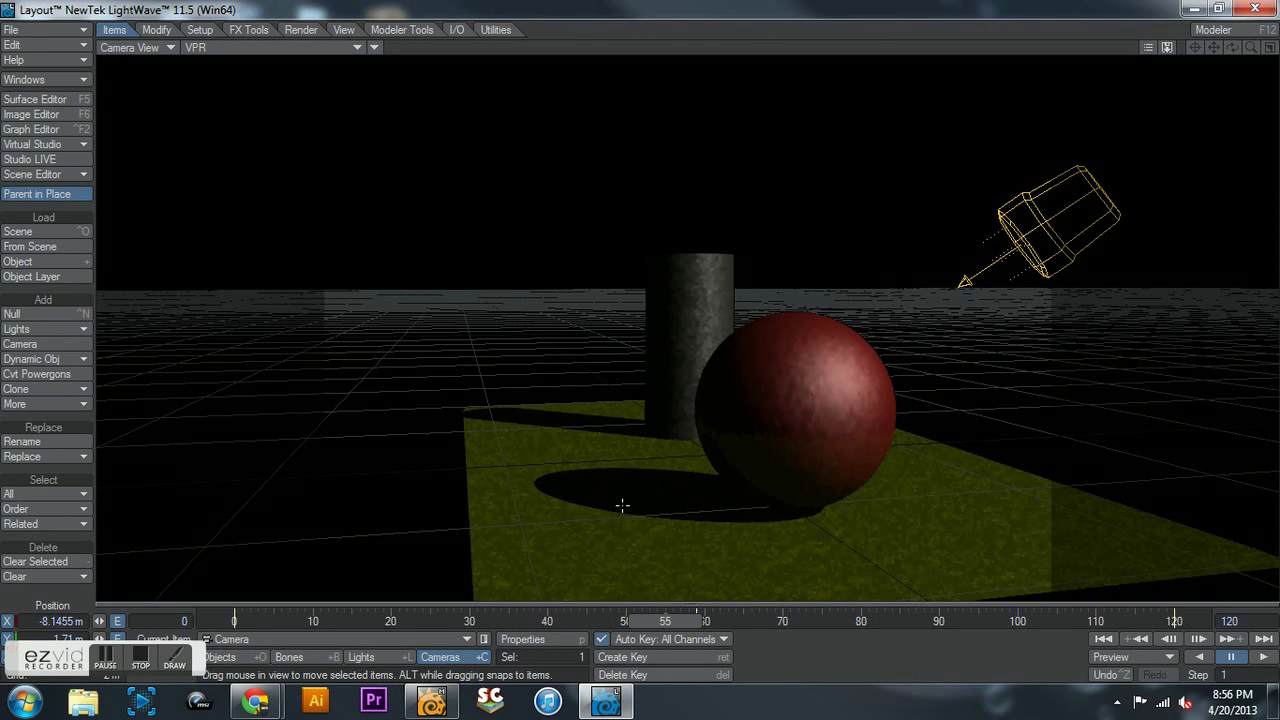
Step: Make blah:Layer2 the current object and inspect its Object Properties deform settings
click(238, 652)
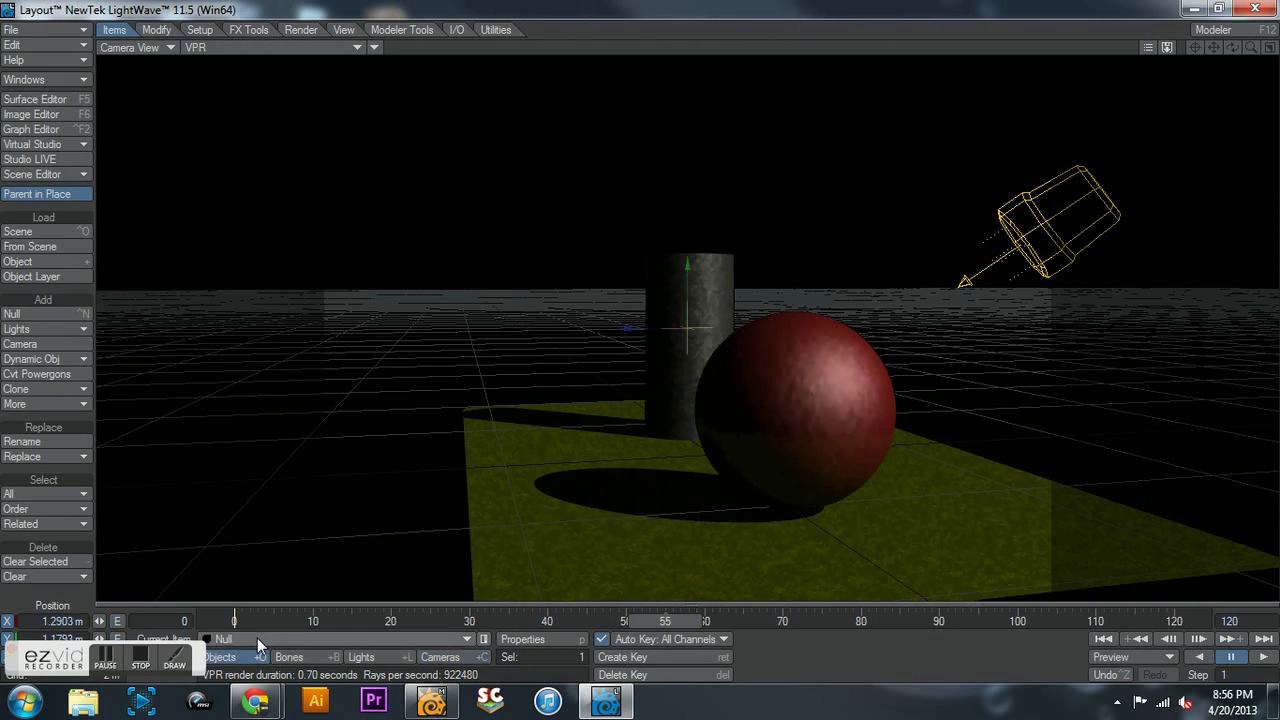
click(257, 638)
click(266, 656)
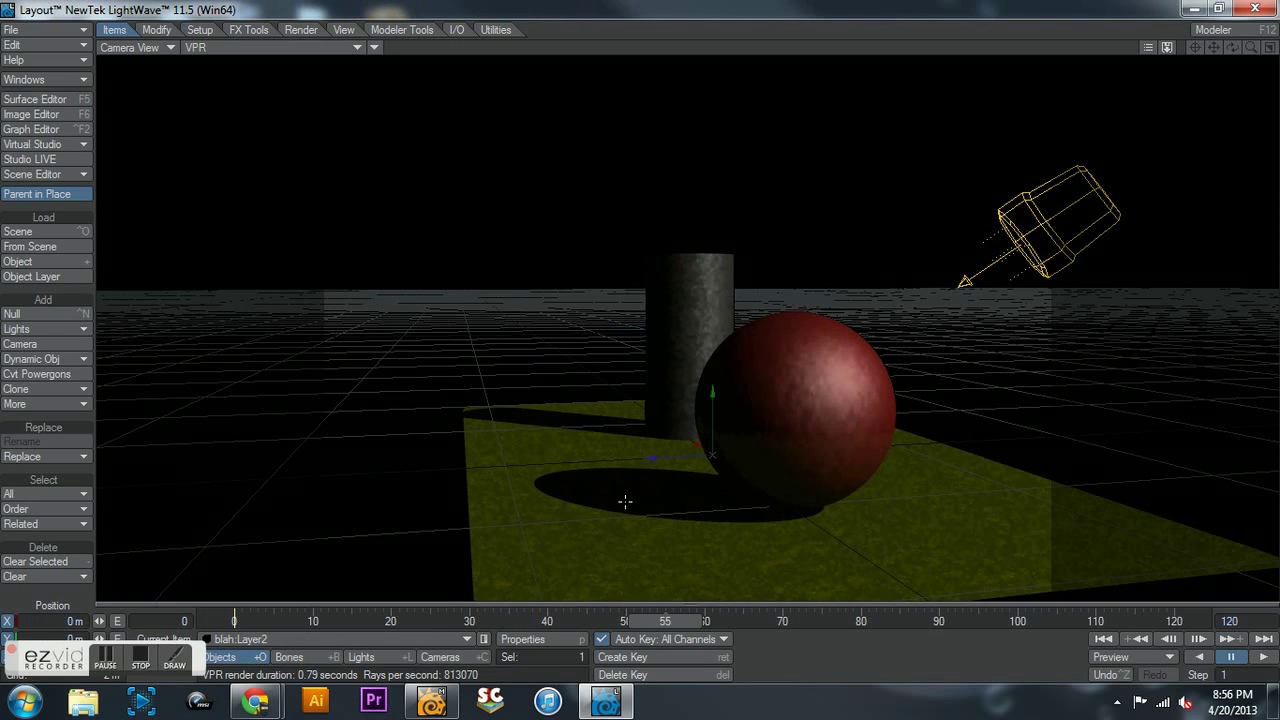
drag(667, 462, 713, 455)
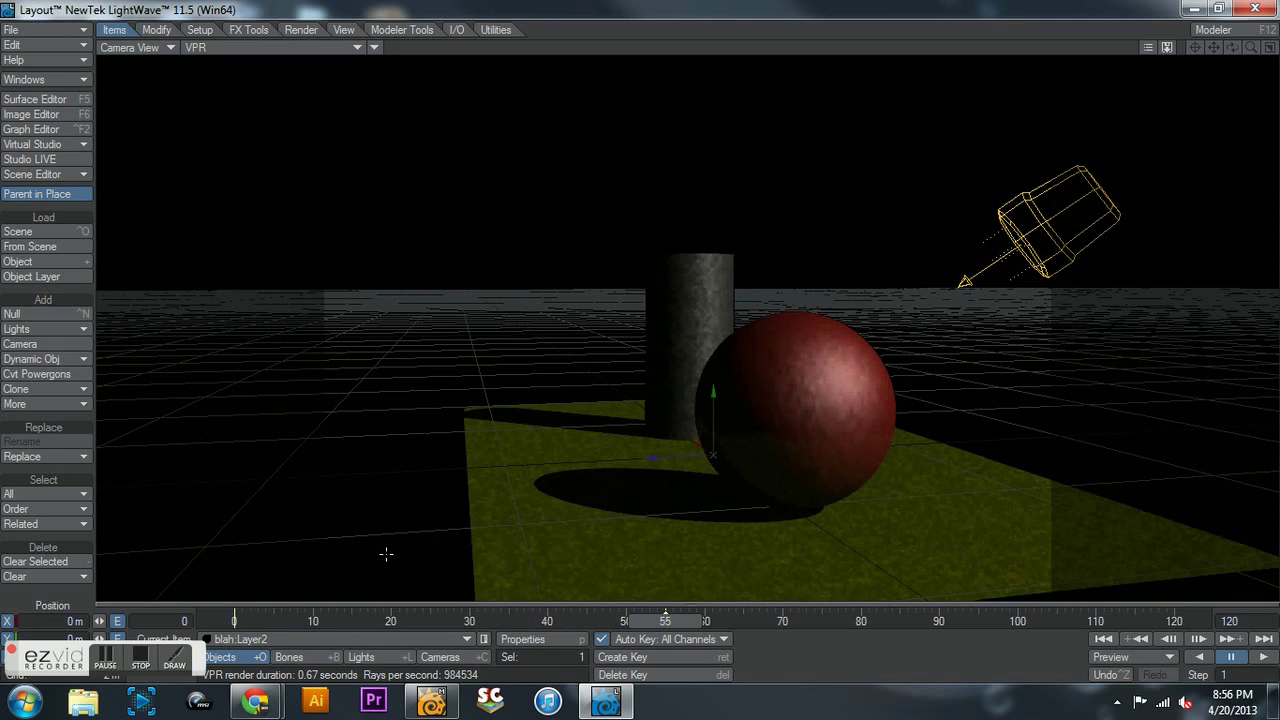
click(542, 639)
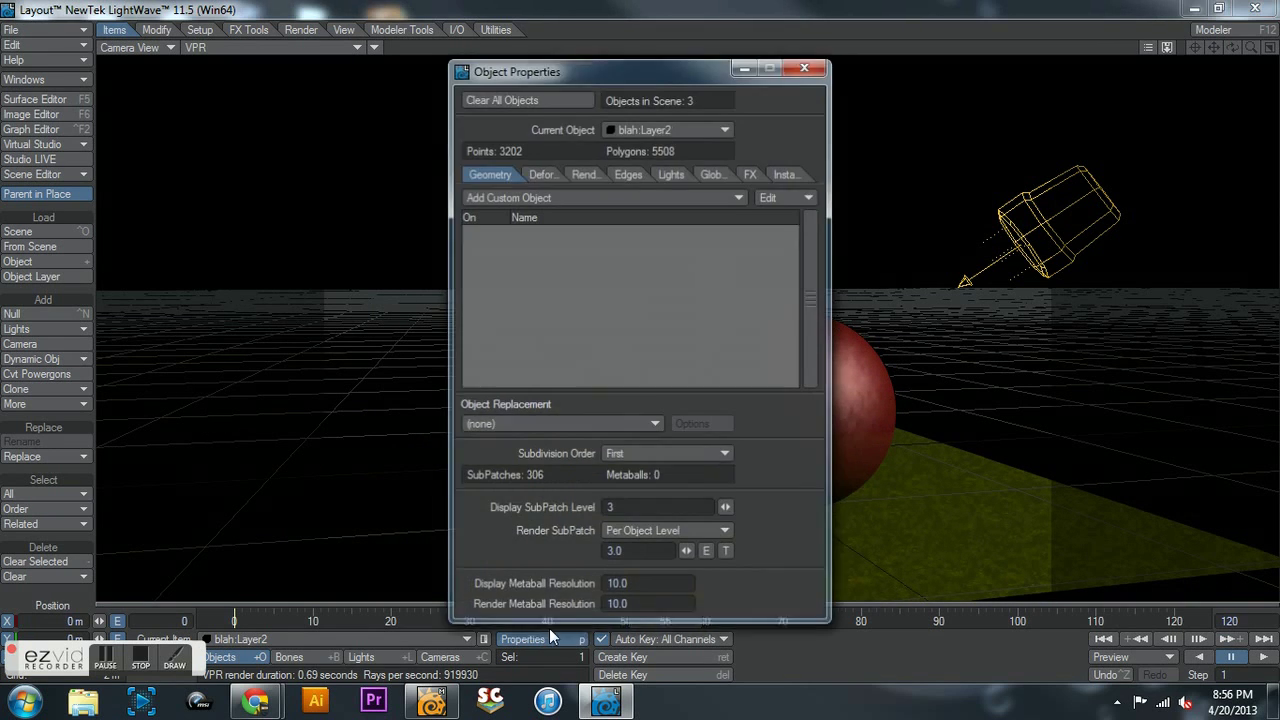
drag(586, 74, 191, 24)
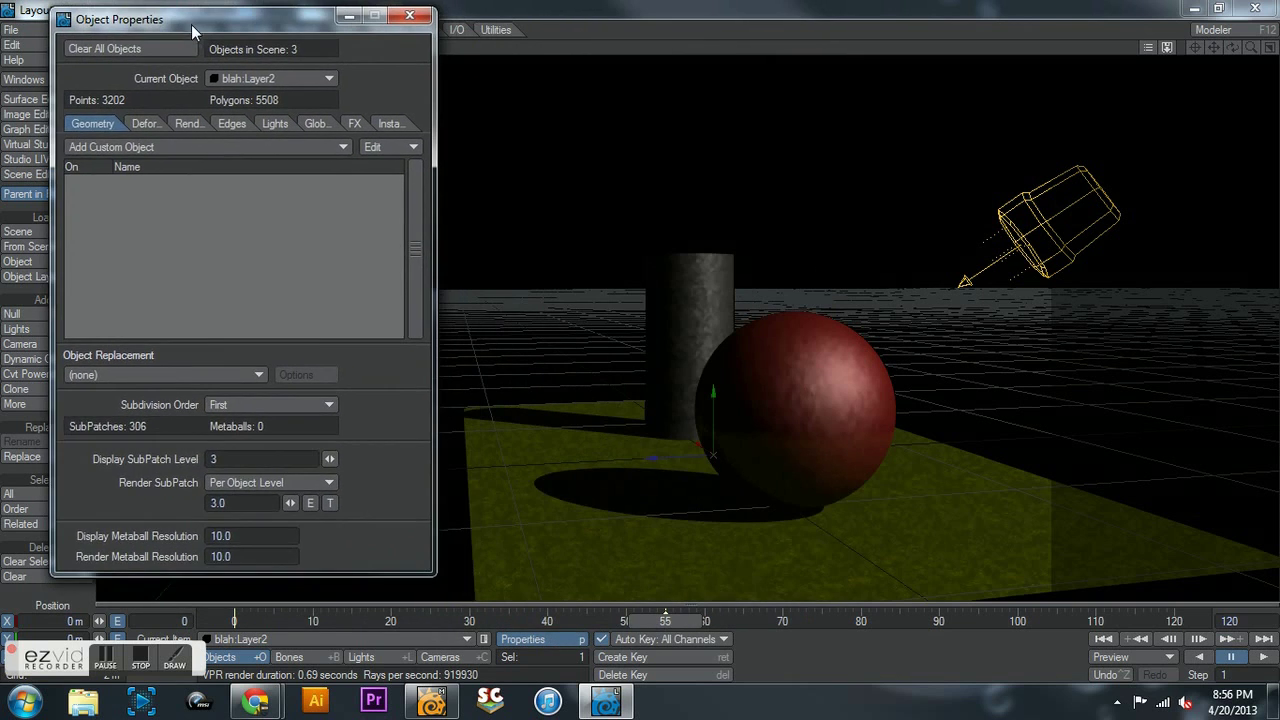
click(137, 124)
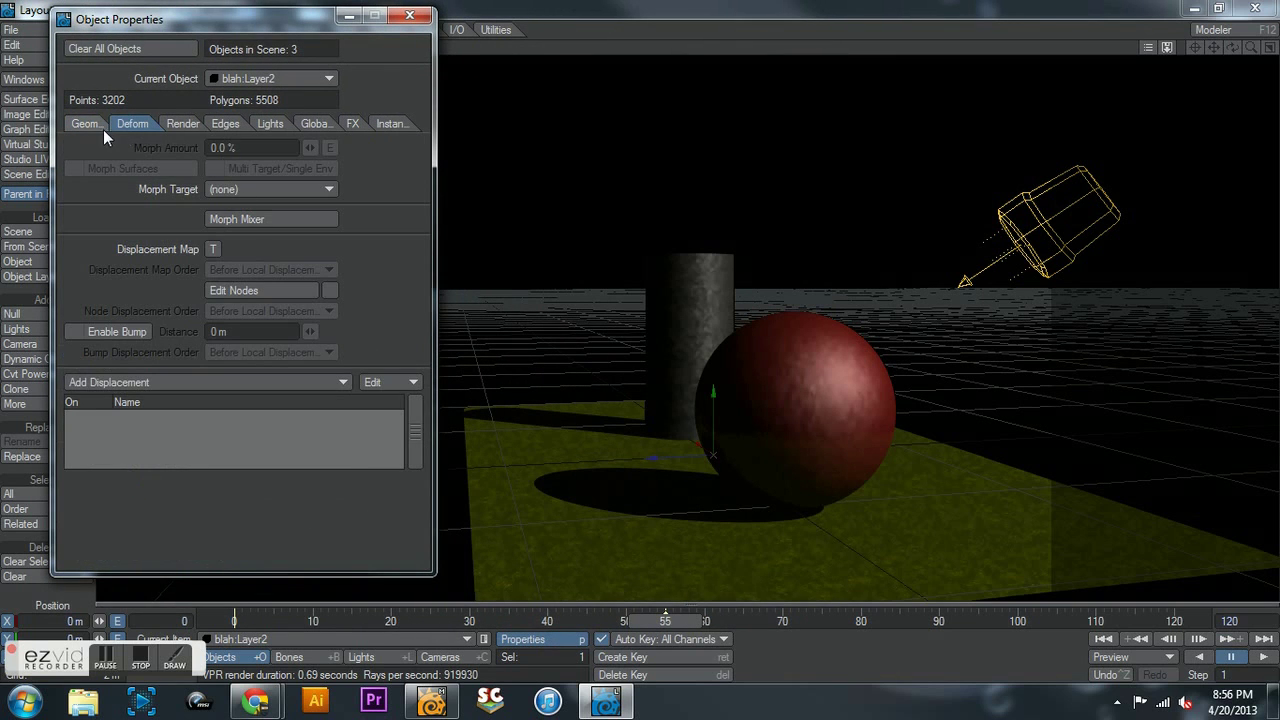
click(409, 15)
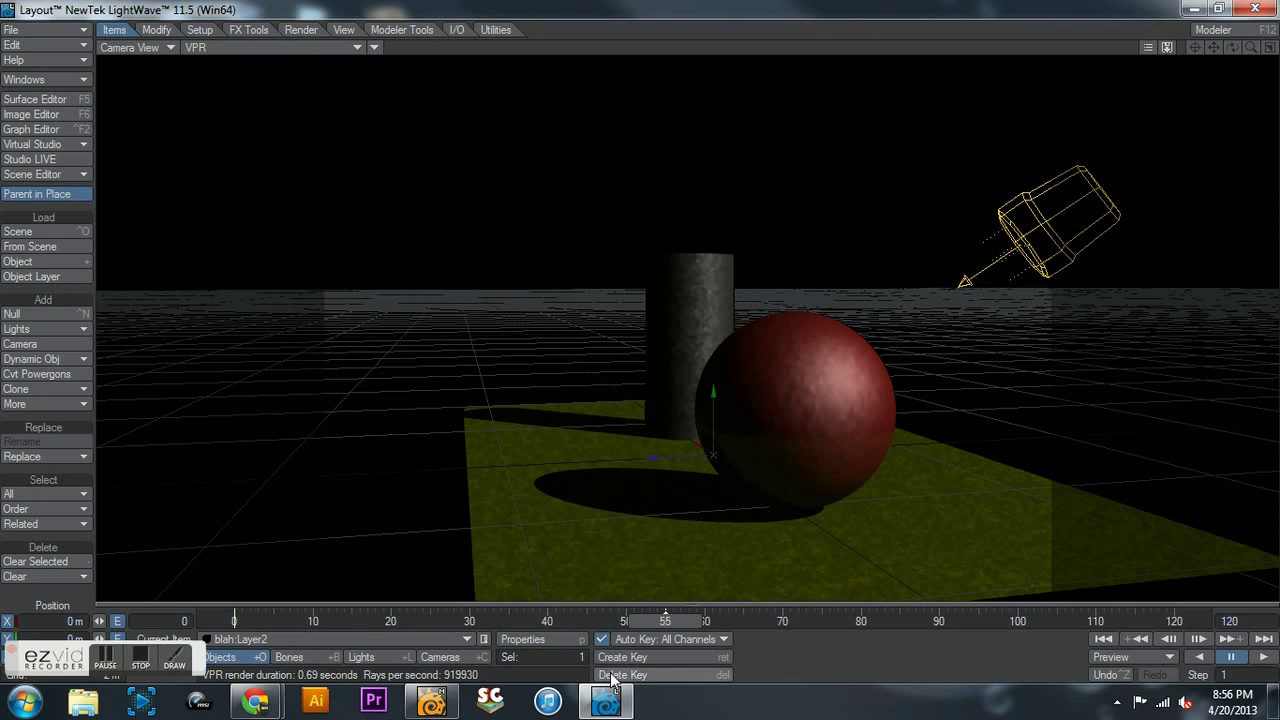
Step: Set the object's Subdivision Order to Last and open its Displacement Map texture editor
click(538, 636)
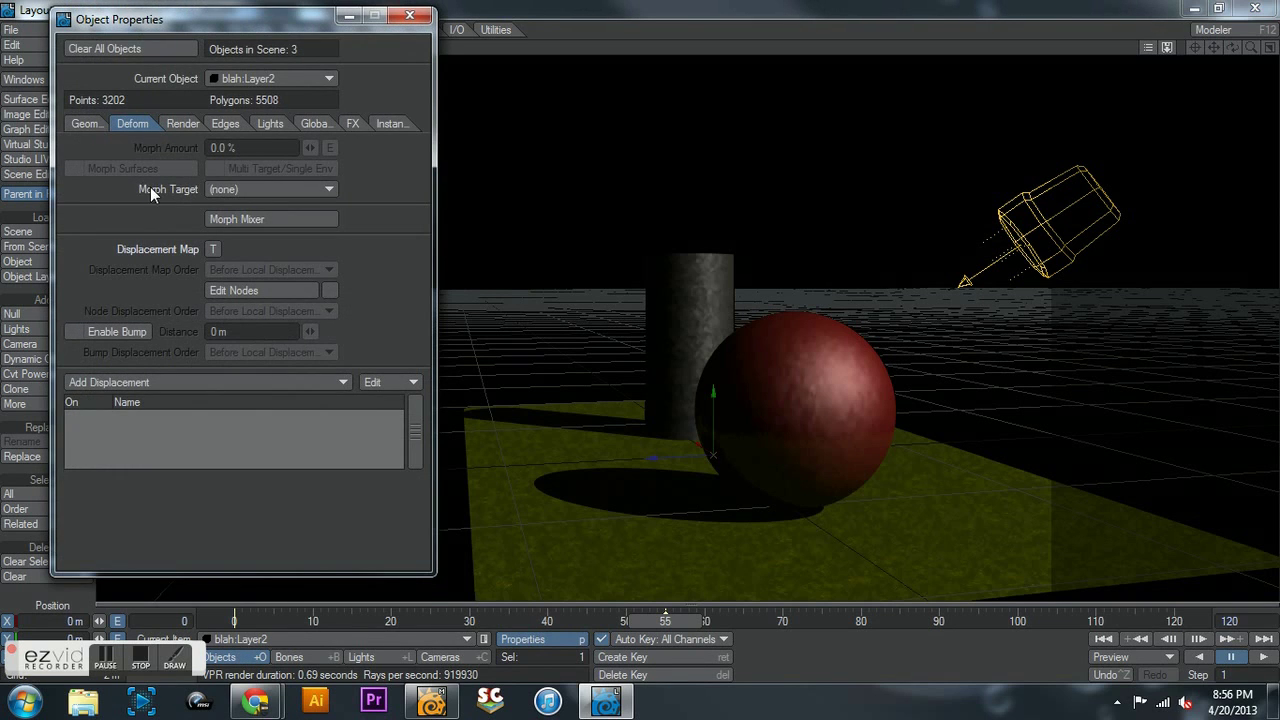
click(88, 121)
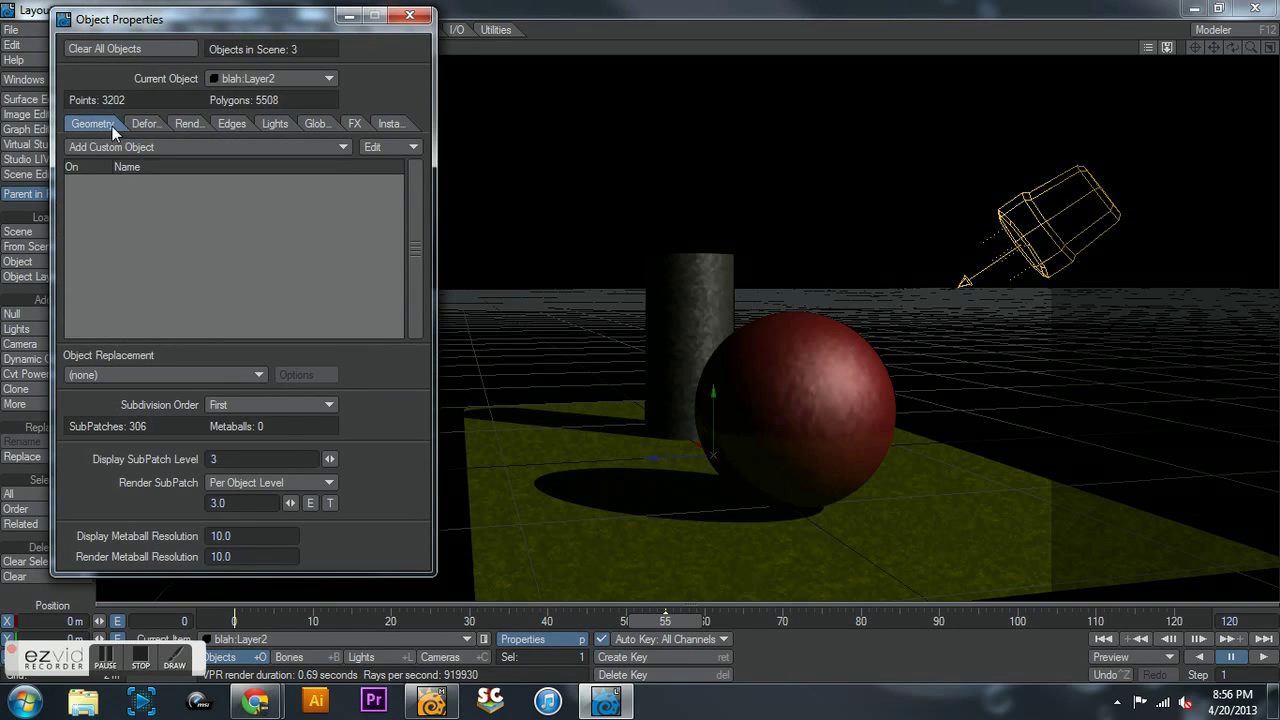
click(271, 408)
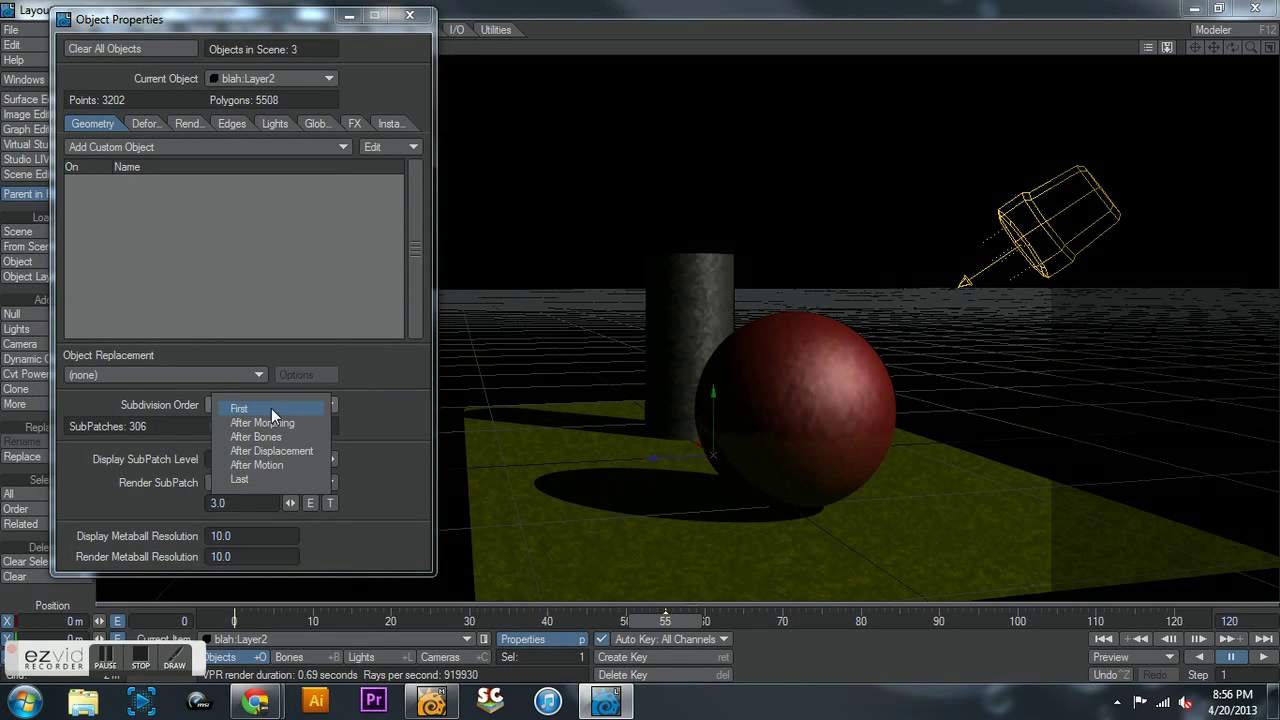
click(265, 477)
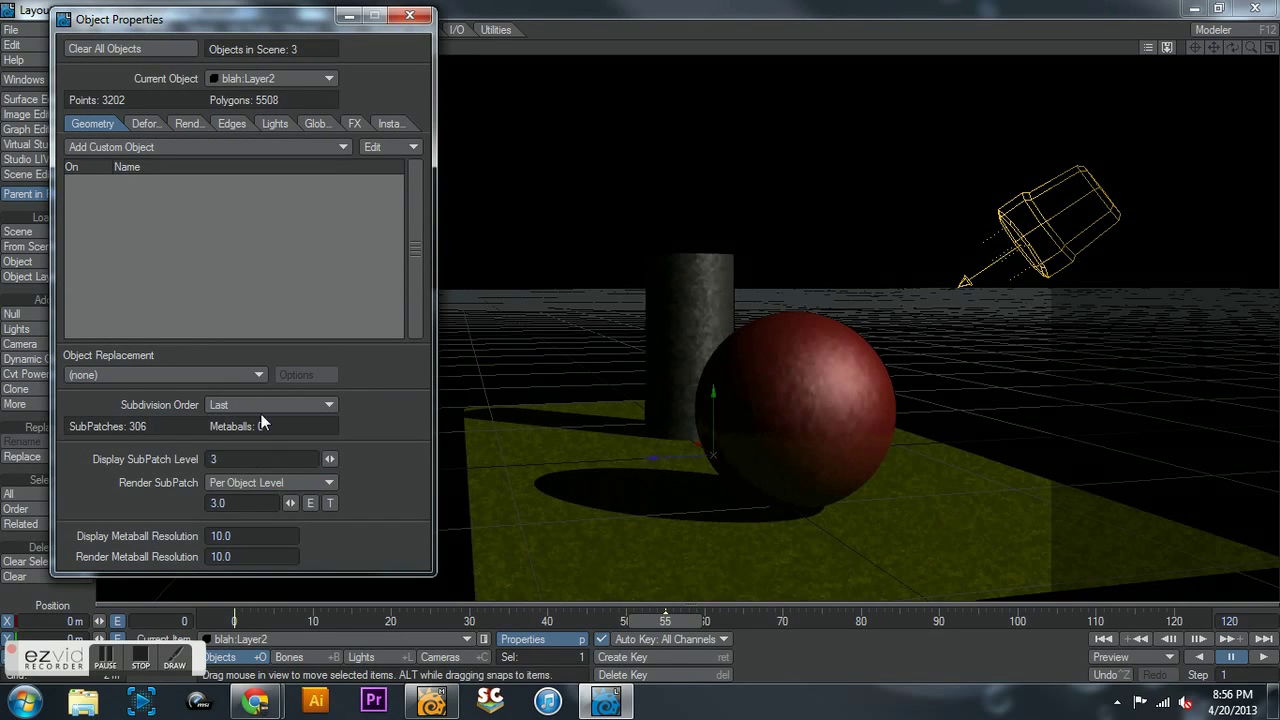
click(139, 123)
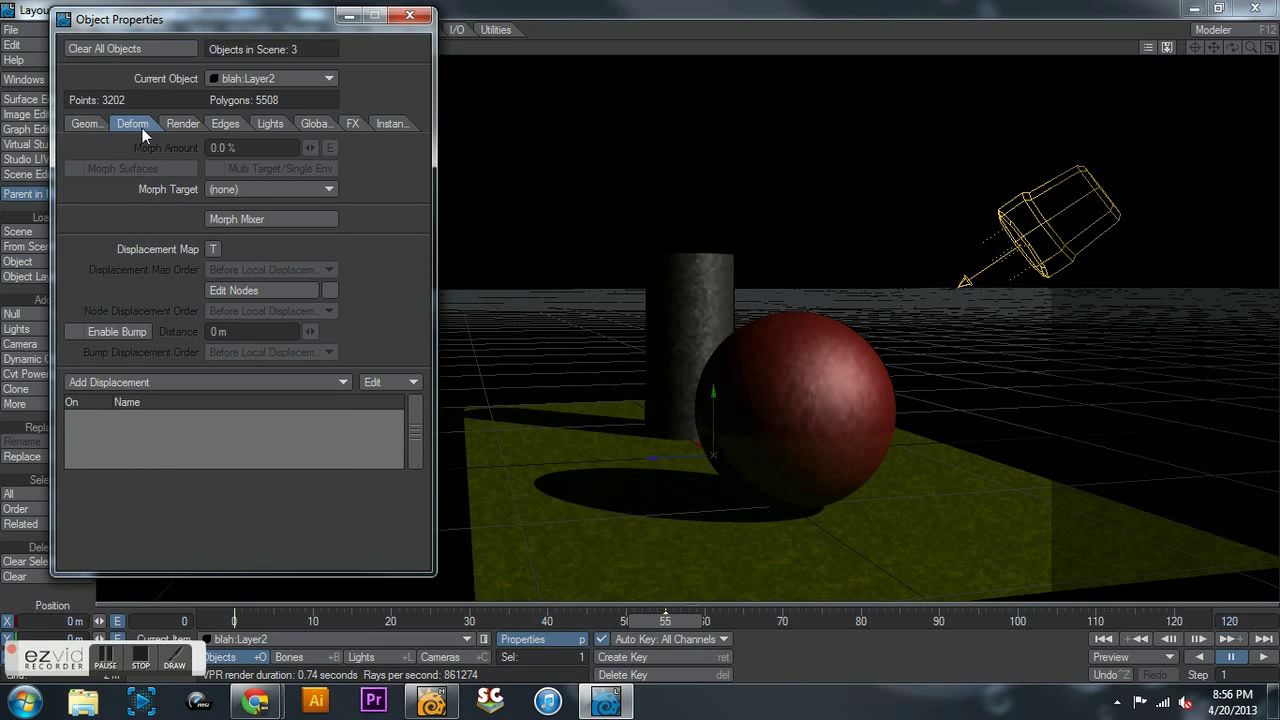
click(213, 249)
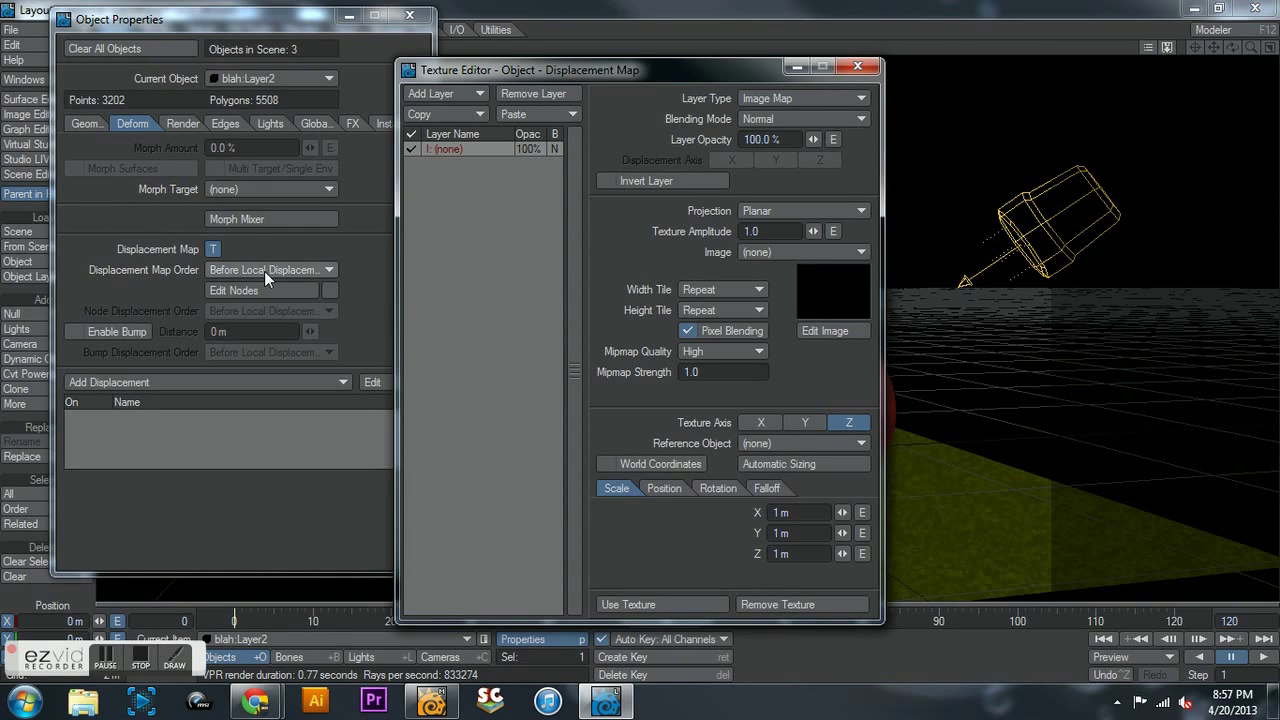
Step: Make the displacement a Turbulence procedural texture (Texture Value 0.8, Frequencies 3) and apply it
drag(567, 77, 208, 28)
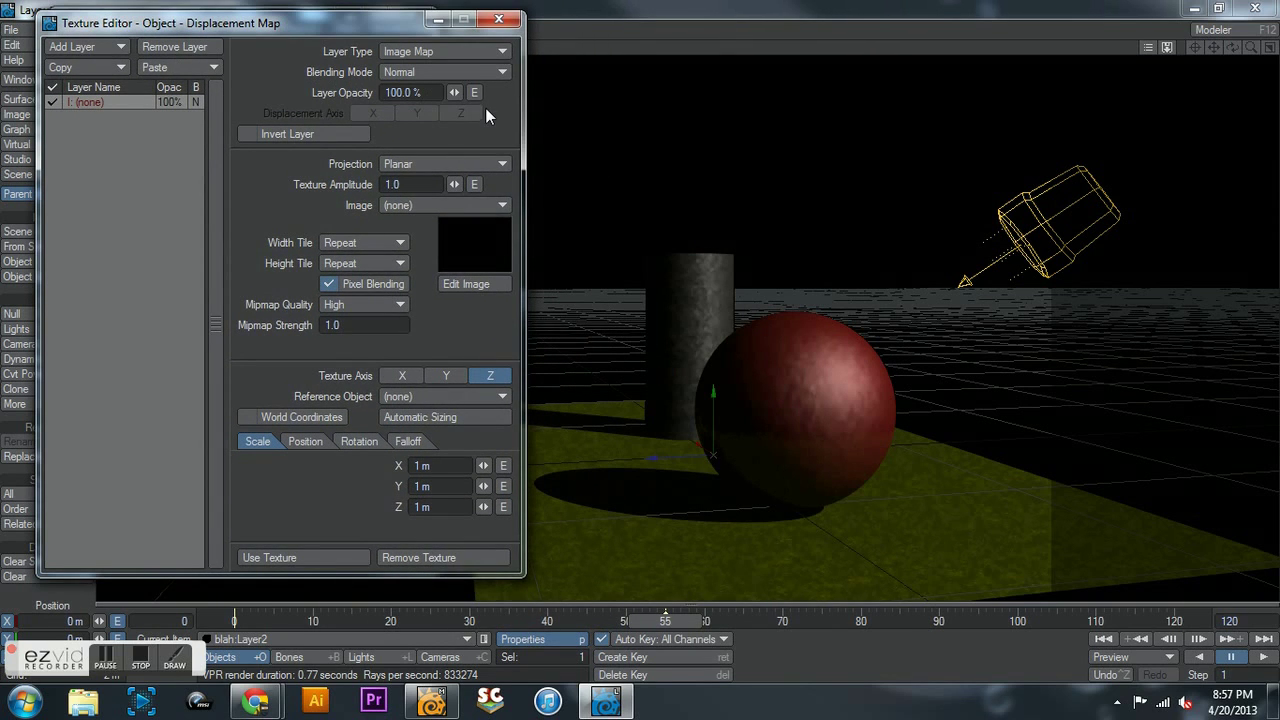
click(448, 56)
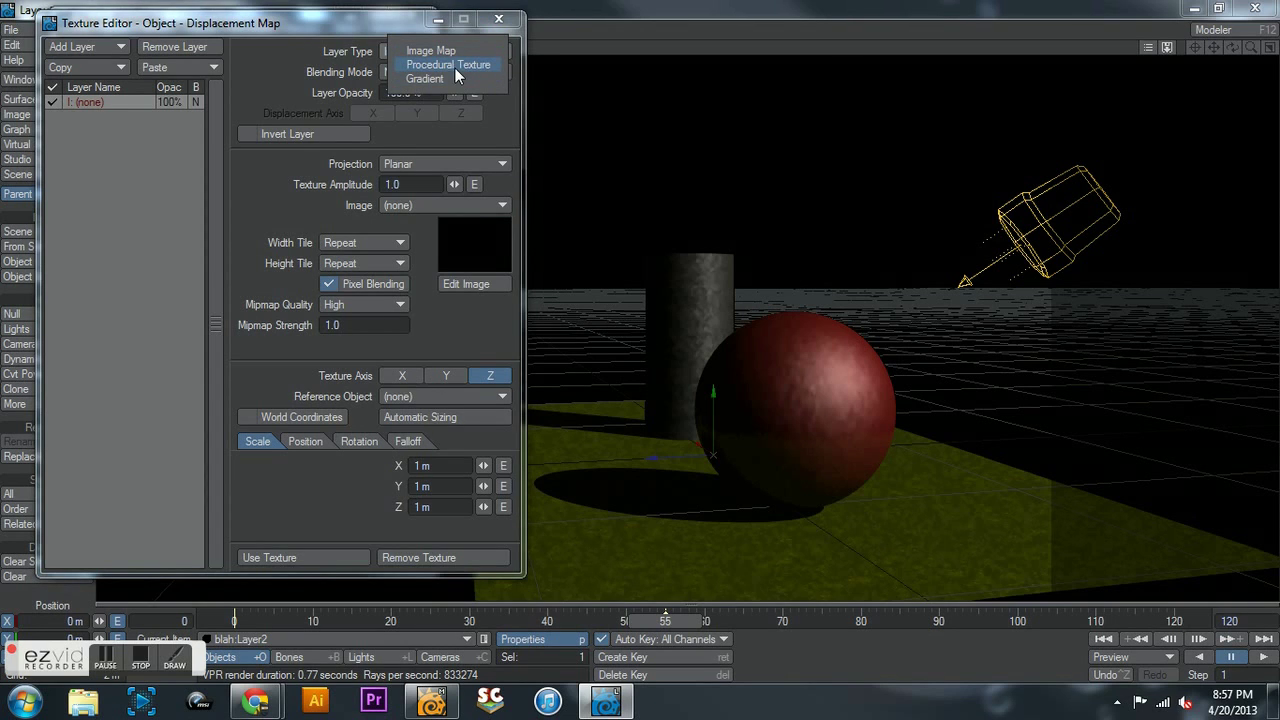
click(452, 65)
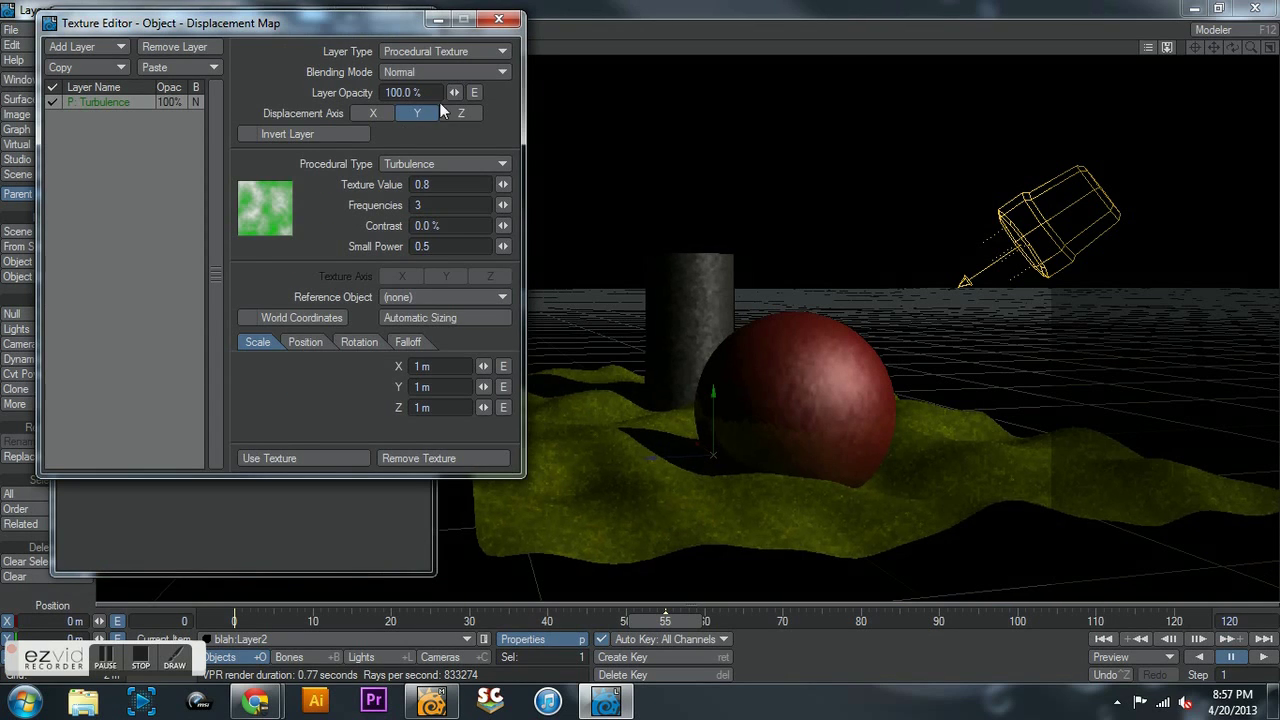
click(452, 166)
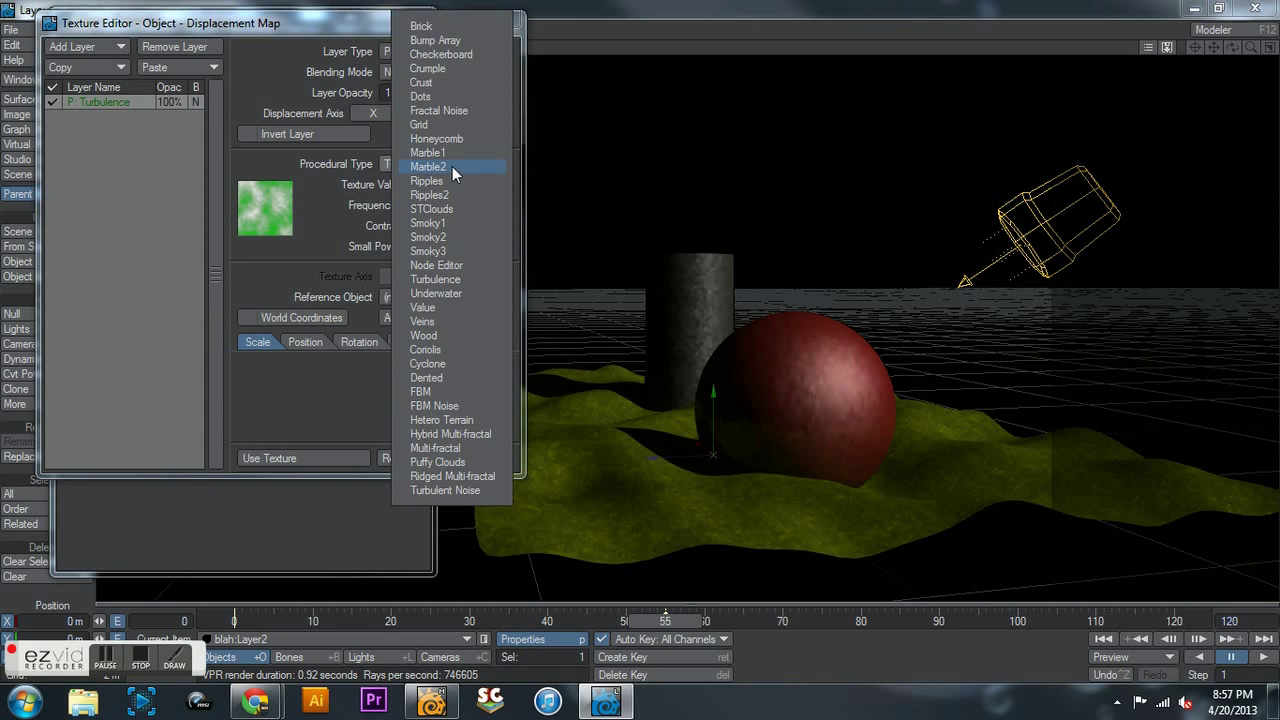
click(451, 164)
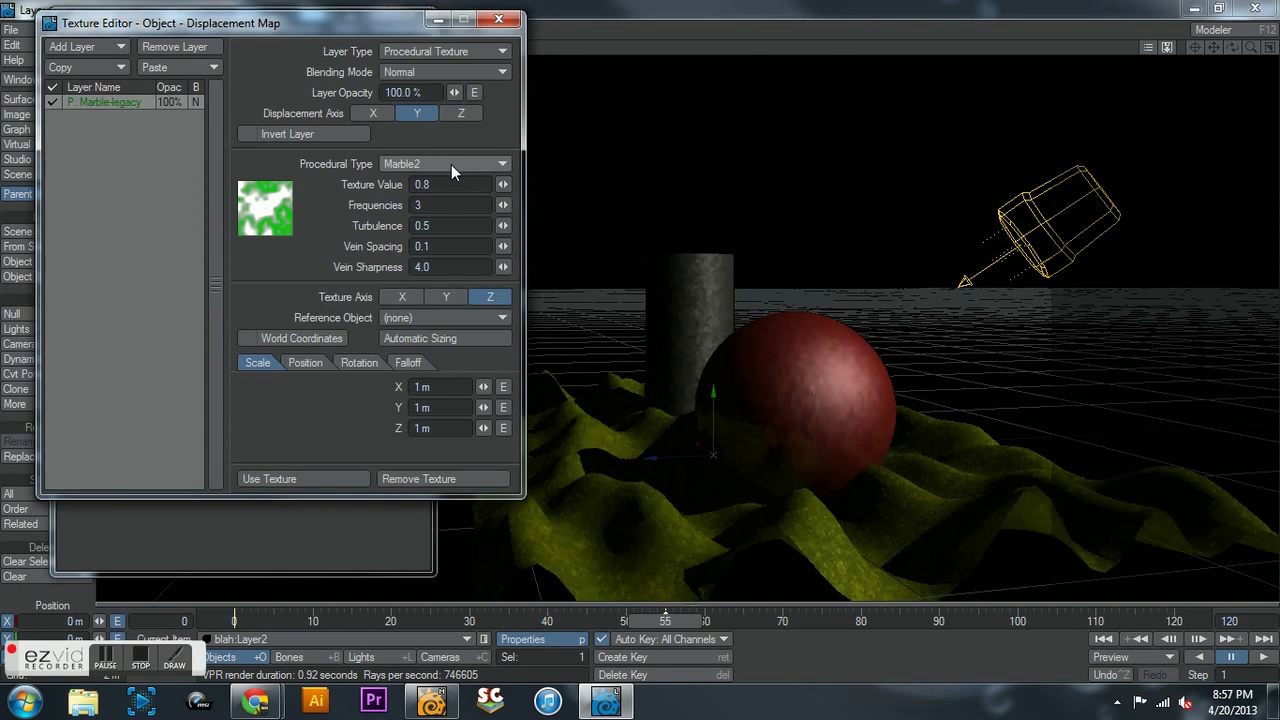
click(422, 162)
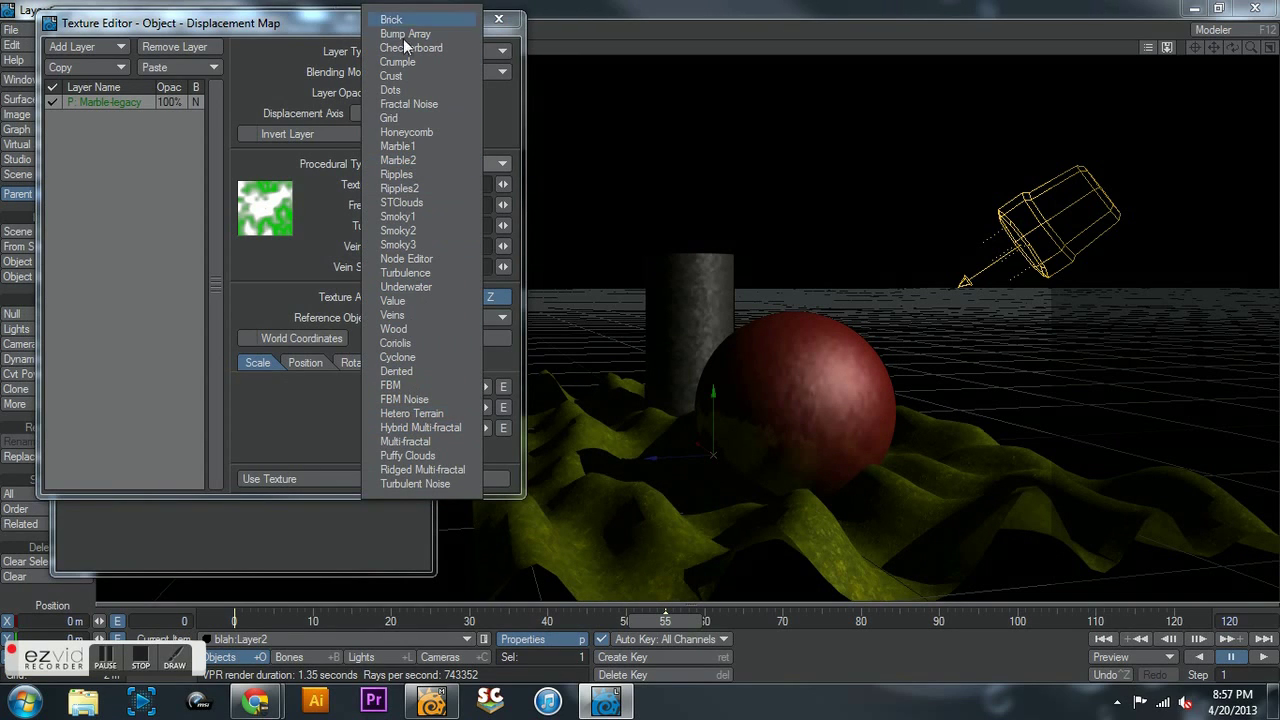
click(408, 273)
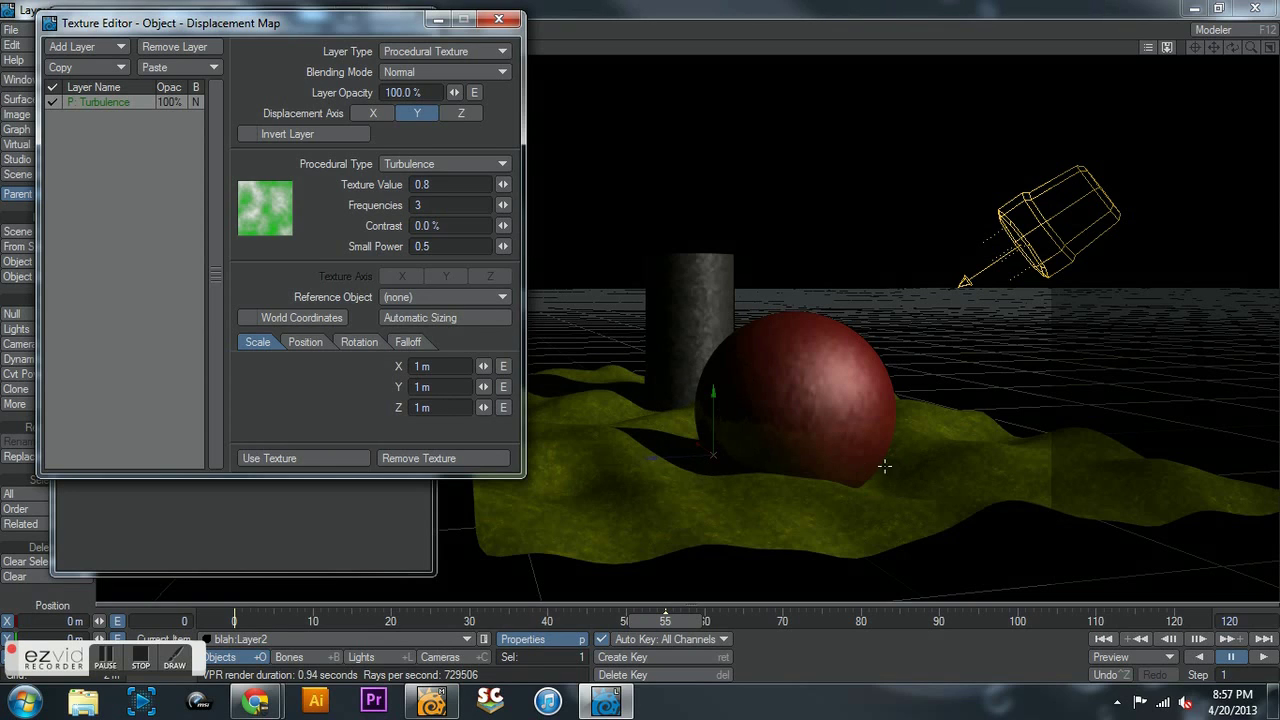
click(357, 455)
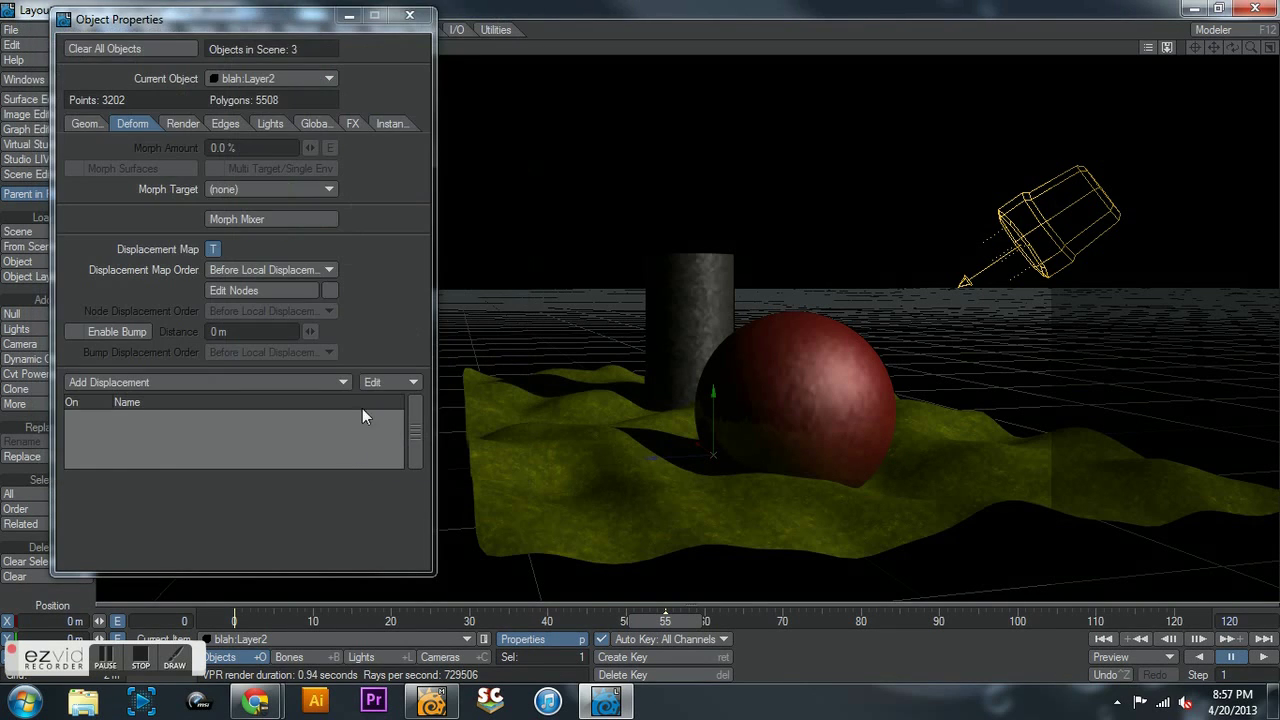
Step: Close Object Properties and step the timeline back to frame 54
click(409, 19)
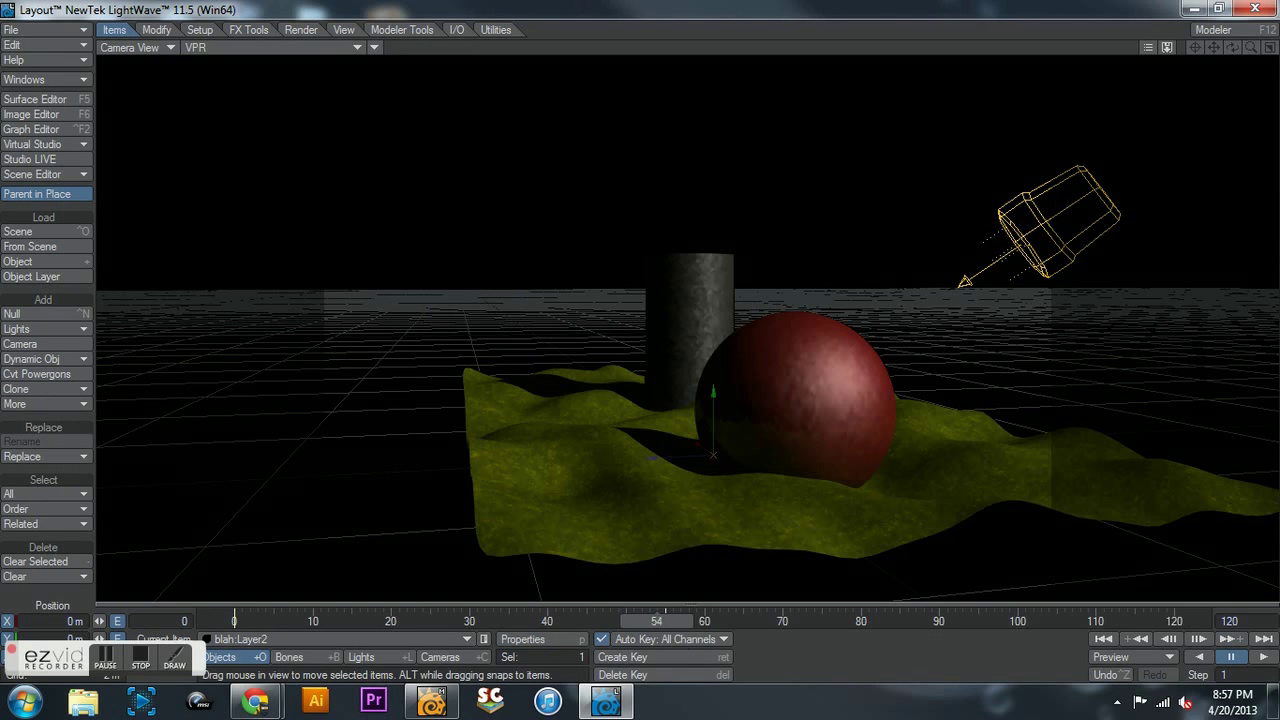
key(Left)
key(Left)
key(Left)
key(Left)
key(Left)
key(Left)
key(Left)
key(Left)
key(Left)
key(Left)
key(Left)
key(Left)
key(Left)
key(Left)
key(Left)
key(Left)
key(Left)
key(Left)
key(Left)
key(Left)
key(Left)
key(Left)
key(Left)
key(Left)
key(Left)
key(Left)
key(Left)
key(Left)
key(Left)
key(Left)
key(Left)
key(Left)
key(Left)
key(Left)
key(Left)
key(Left)
key(Left)
key(Left)
key(Left)
key(Left)
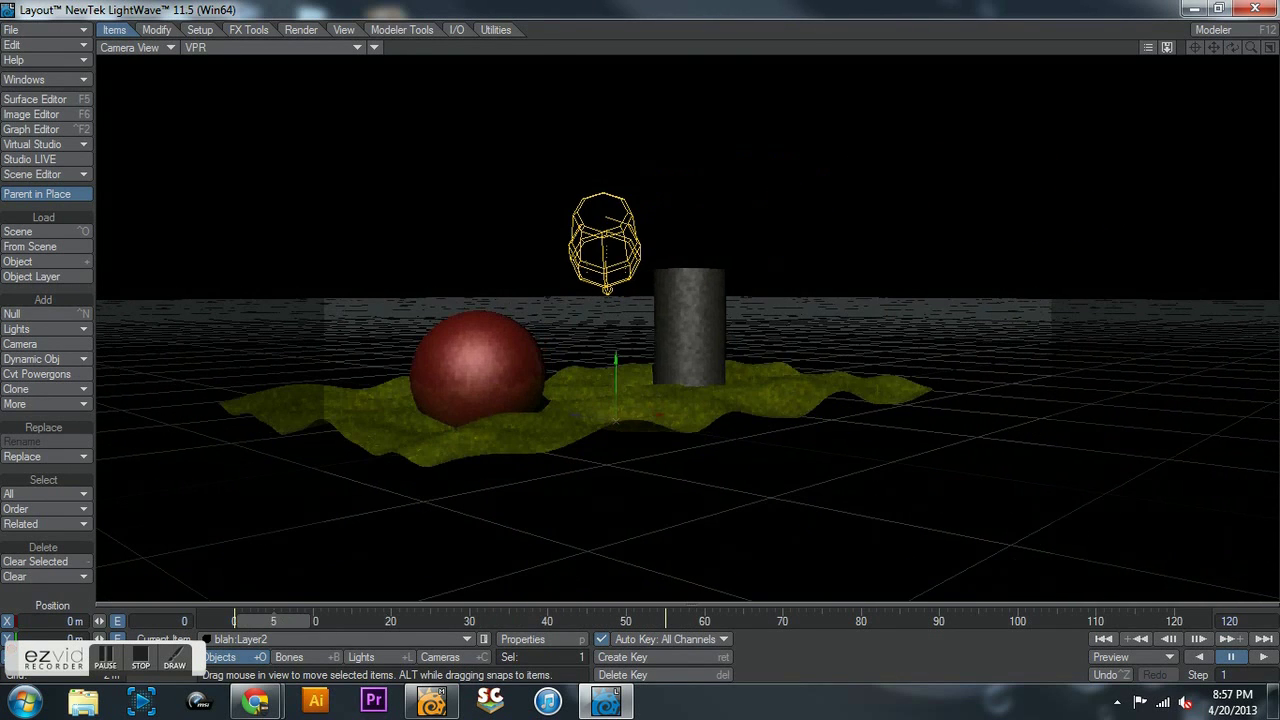